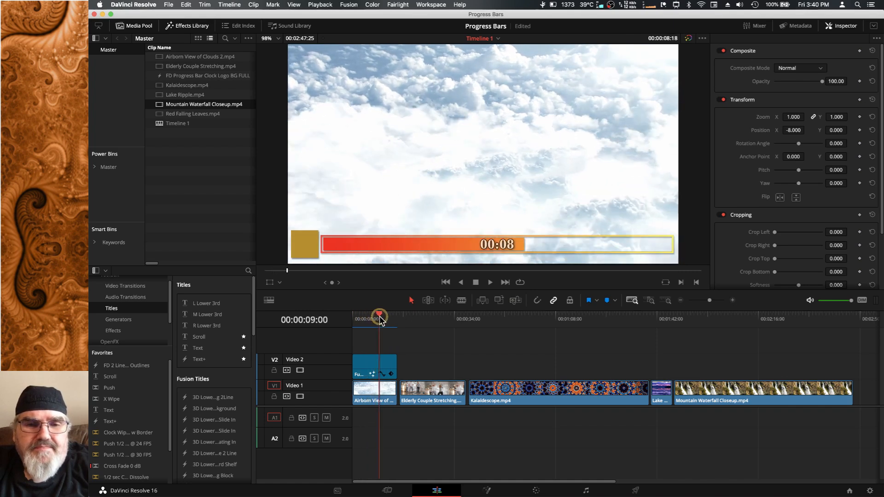
# Step: Open the progress bar clip on Video 2 in the Fusion page and display its full node graph
pyautogui.click(385, 371)
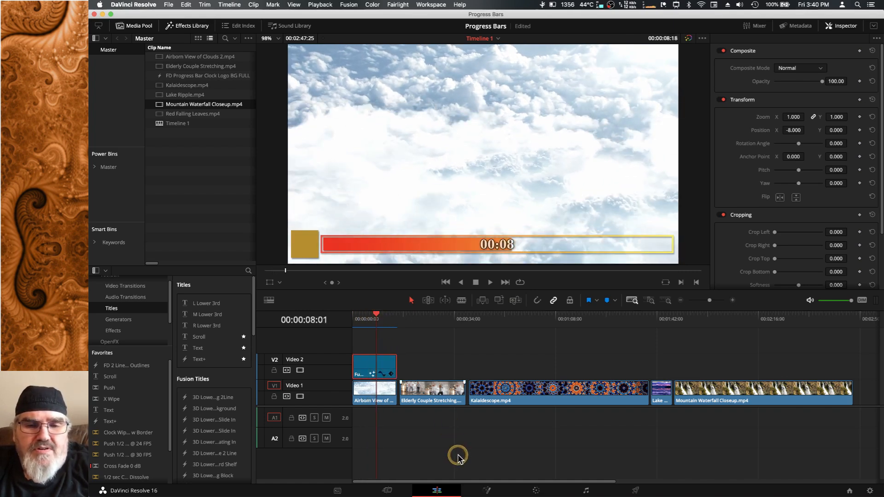
pyautogui.click(488, 491)
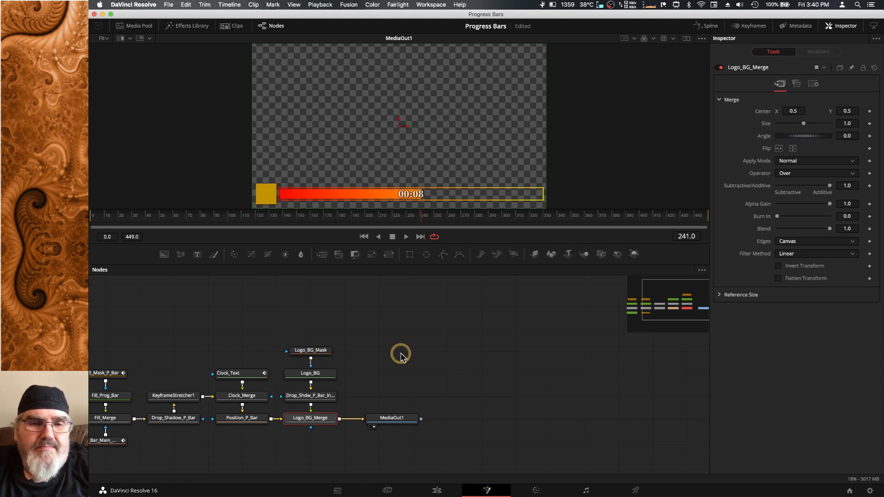
pyautogui.hscroll(-8, 666, 308)
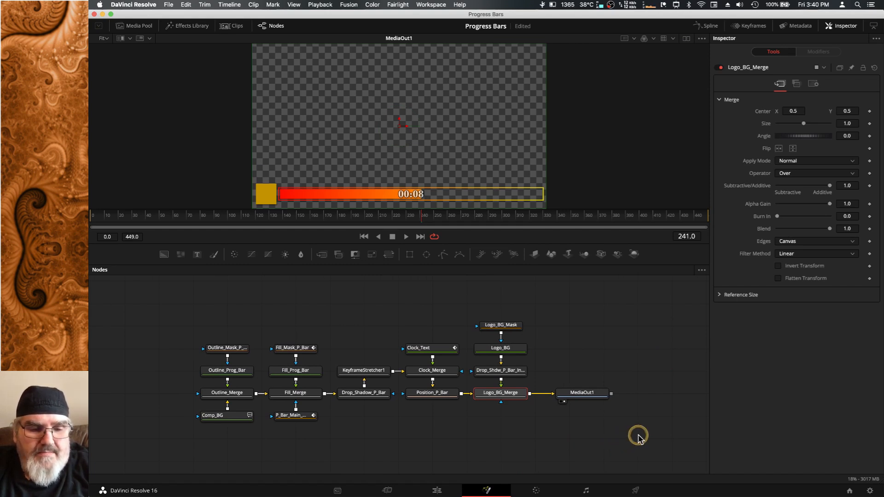
pyautogui.scroll(1, 640, 440)
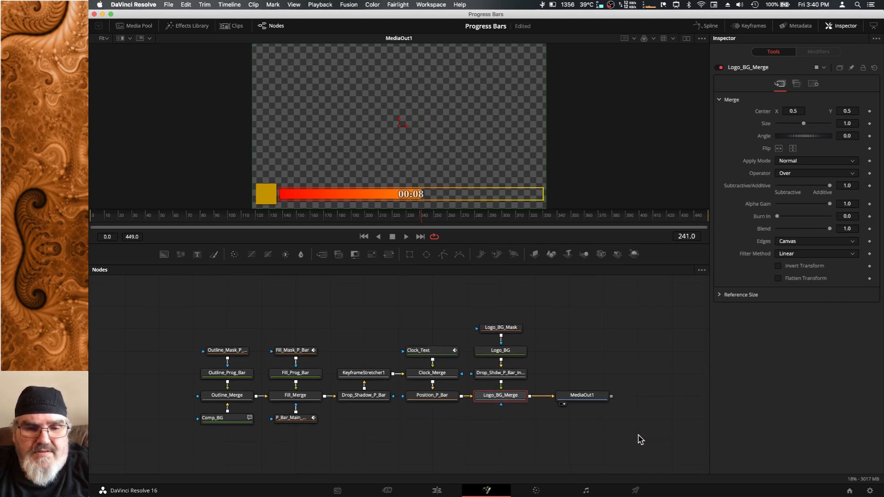
pyautogui.scroll(4, 640, 440)
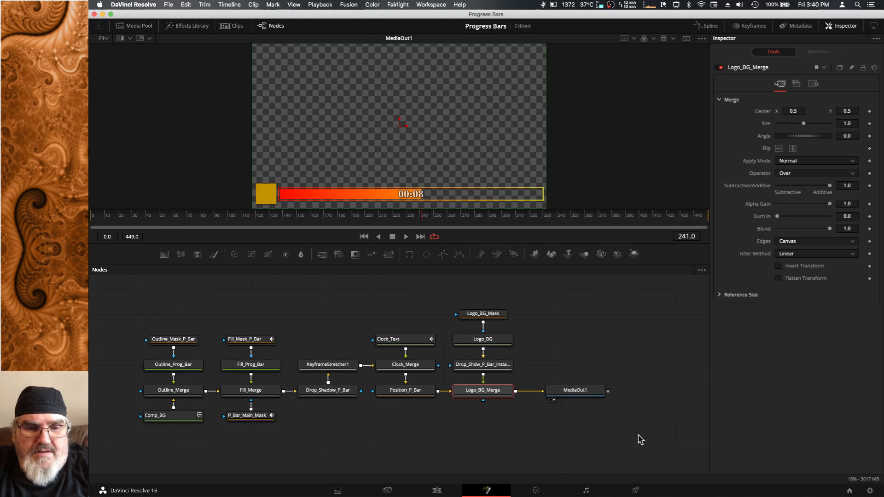
pyautogui.scroll(1, 640, 439)
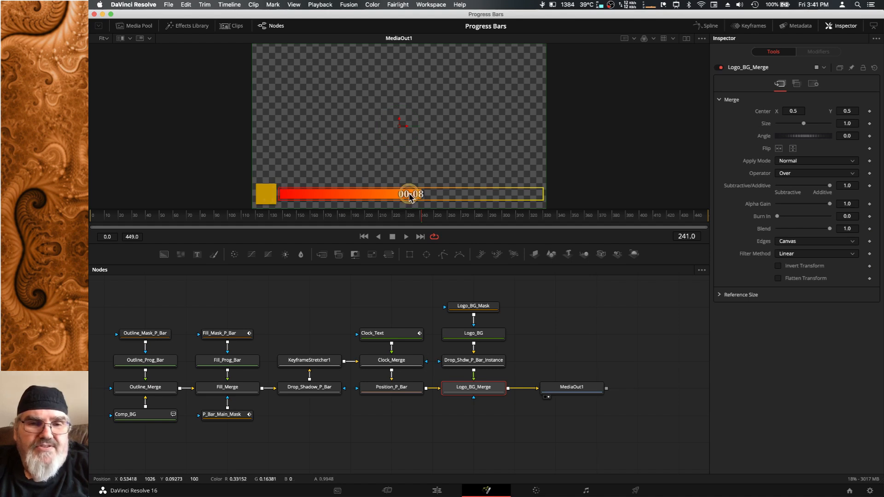
# Step: Examine the settings of the outline mask, fill mask, keyframe stretcher, drop shadow and logo background mask nodes
pyautogui.click(158, 333)
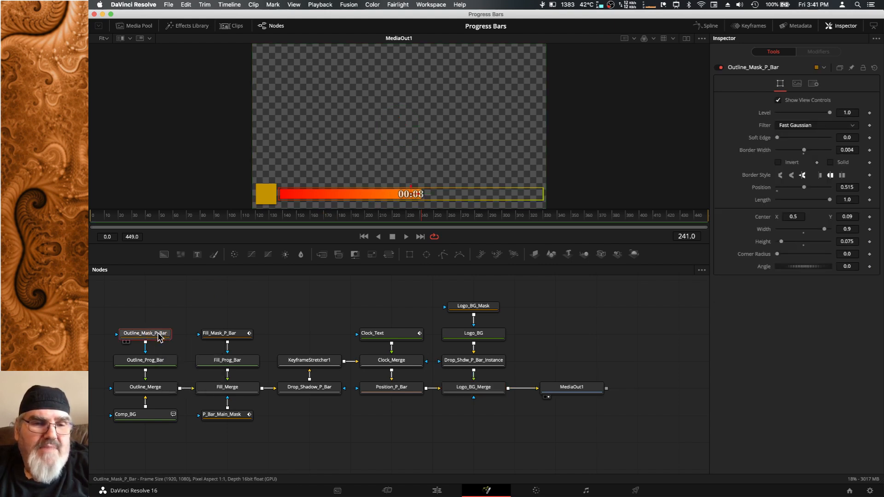
pyautogui.click(303, 340)
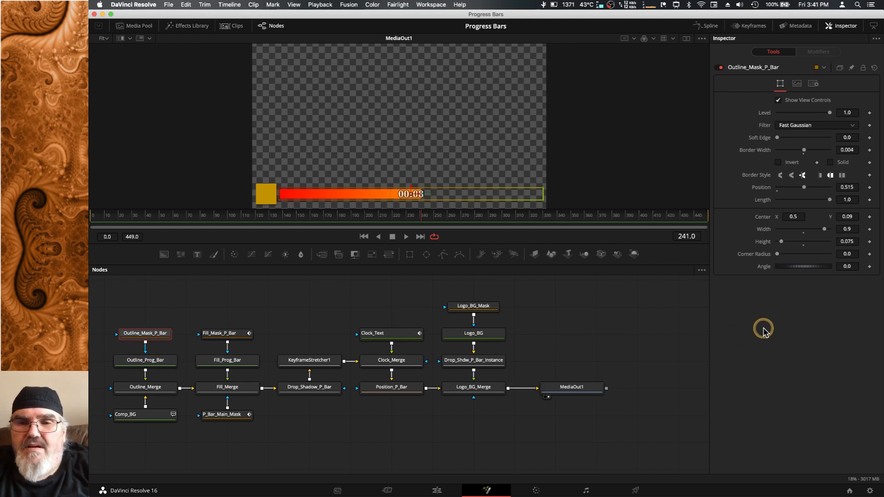
pyautogui.click(228, 336)
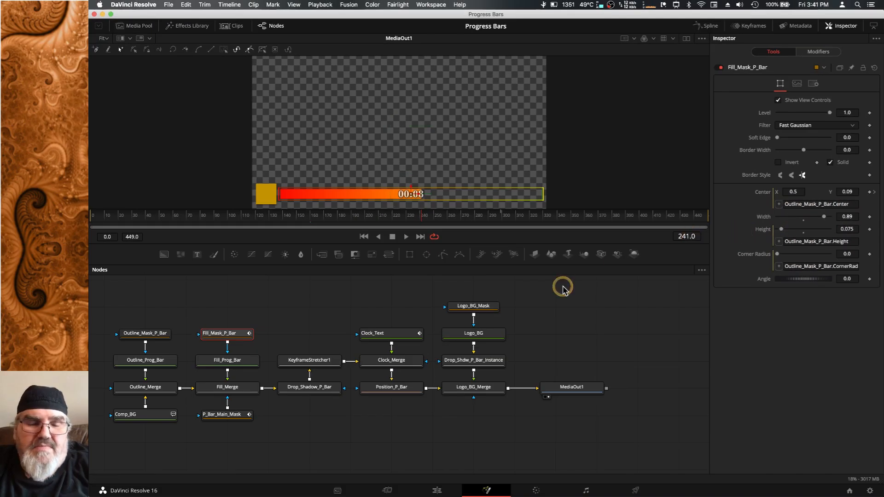
pyautogui.click(148, 337)
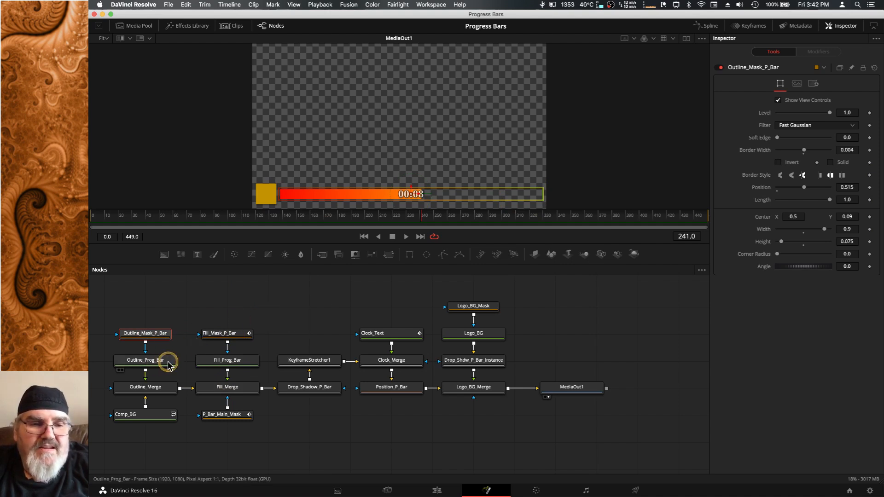
pyautogui.click(312, 362)
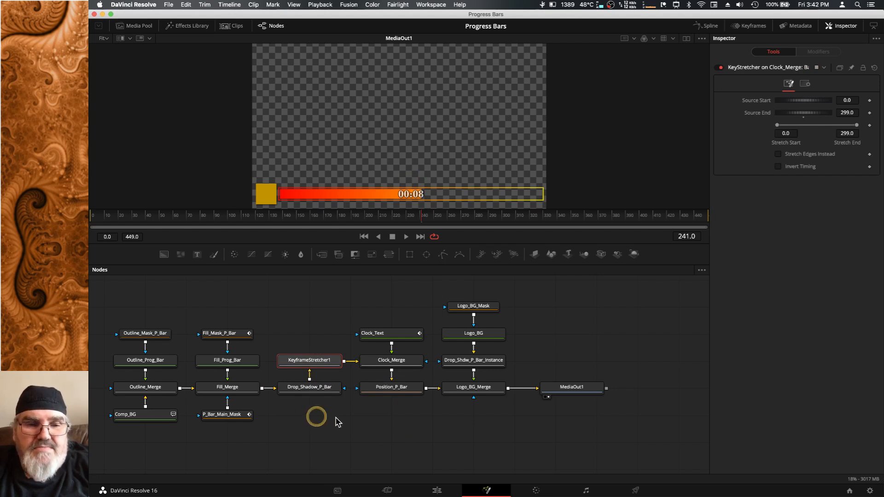
pyautogui.click(315, 388)
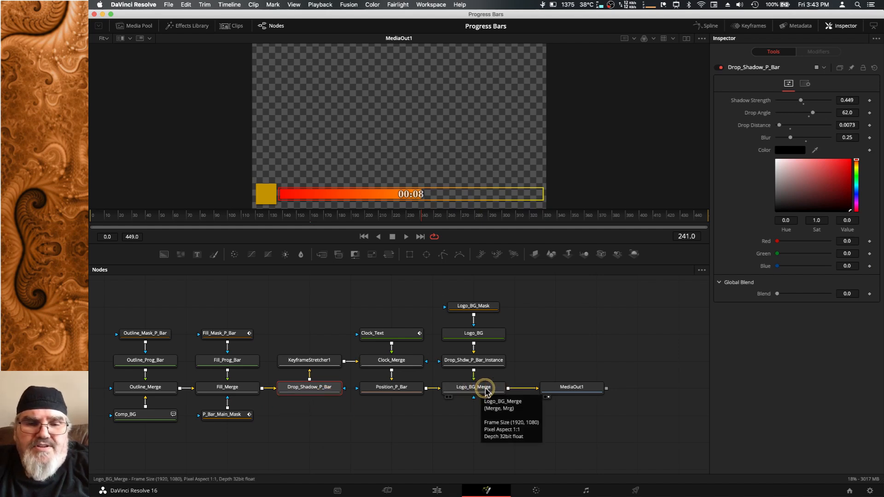
pyautogui.click(482, 311)
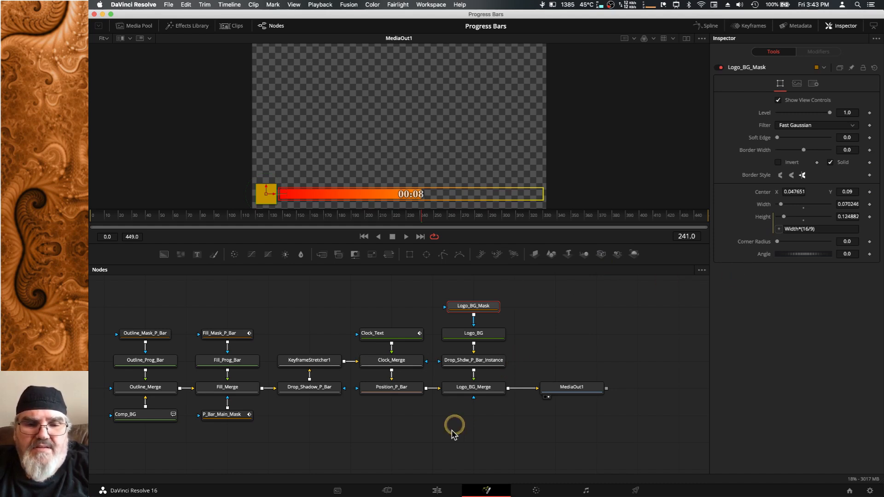
# Step: Return to the Edit page and locate the FD Progress Bar titles among the Fusion Titles, showing their full names
pyautogui.click(436, 491)
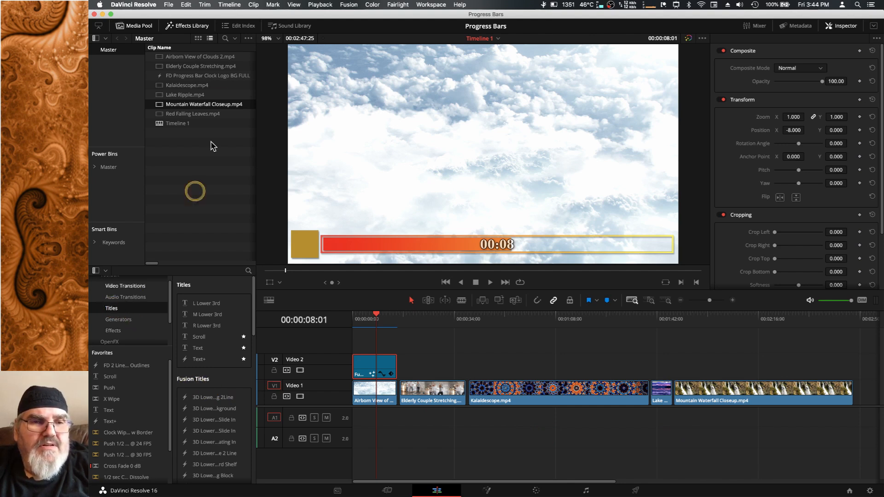
pyautogui.click(190, 26)
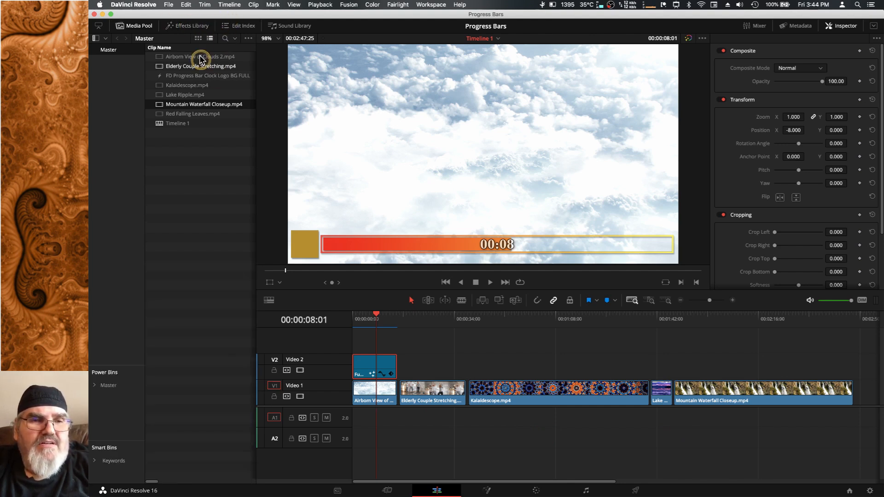
pyautogui.click(197, 27)
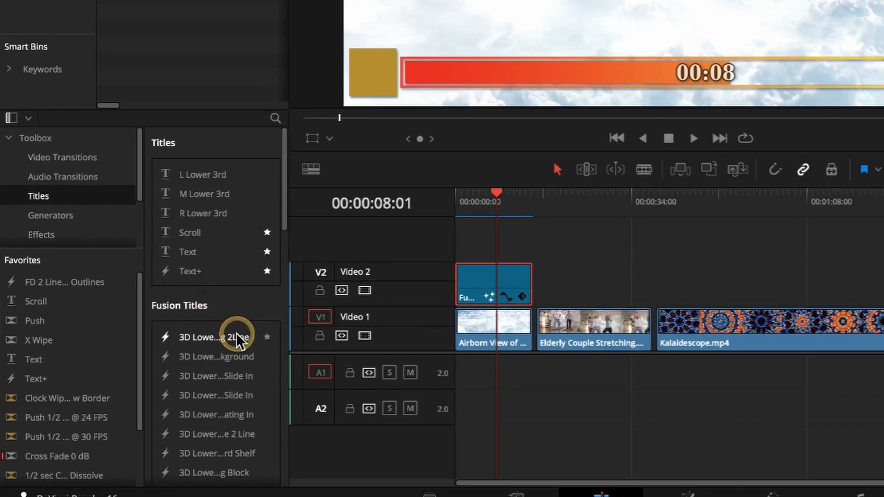
pyautogui.scroll(-10, 234, 336)
pyautogui.scroll(-2, 237, 338)
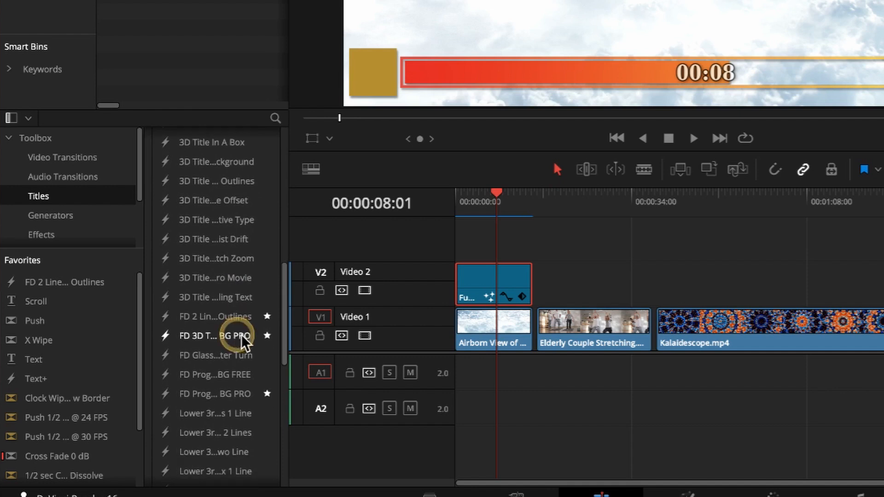
pyautogui.click(8, 118)
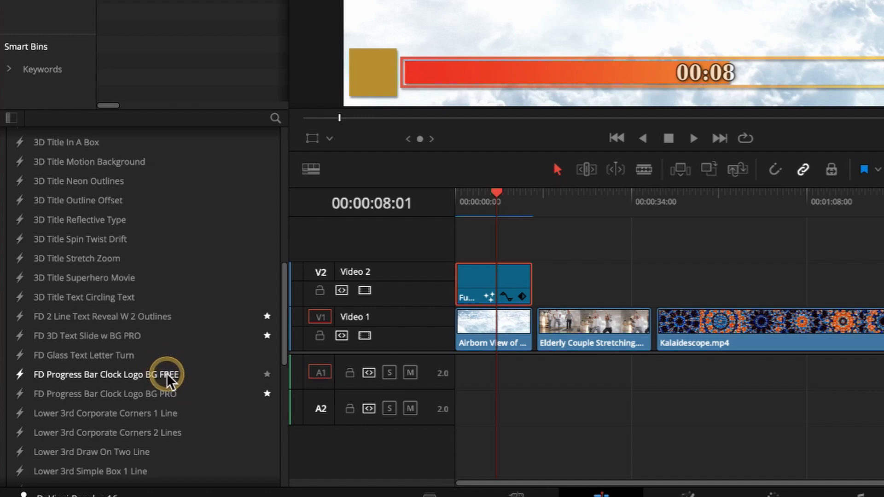
pyautogui.moveTo(170, 381); pyautogui.dragTo(213, 365)
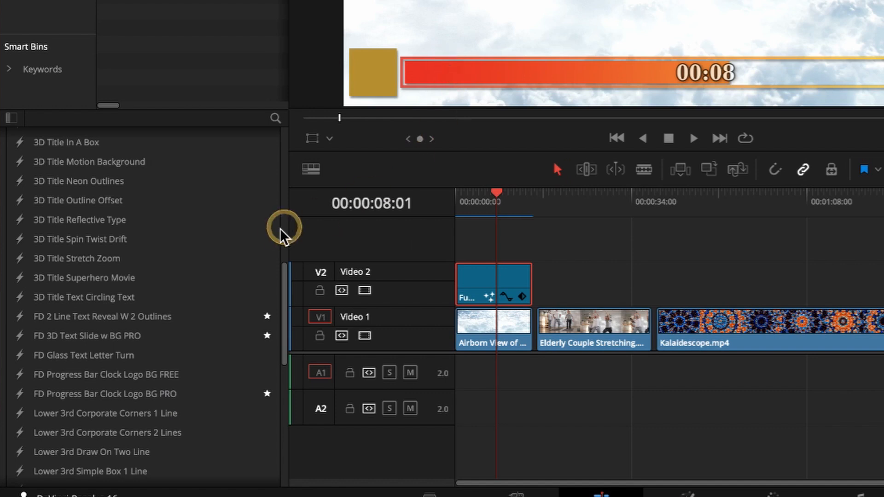
# Step: Add the FD Progress Bar Clock Logo BG PRO title on Video 2 above the Elderly Couple Stretching clip, matching its length with snapping enabled
pyautogui.moveTo(67, 398); pyautogui.dragTo(541, 285)
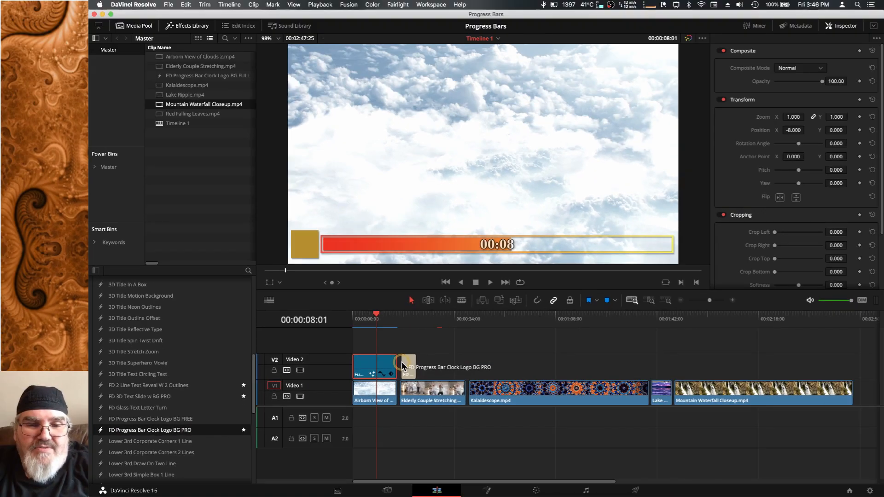
pyautogui.moveTo(402, 366); pyautogui.dragTo(406, 366)
pyautogui.press('n')
pyautogui.moveTo(410, 371); pyautogui.dragTo(465, 366)
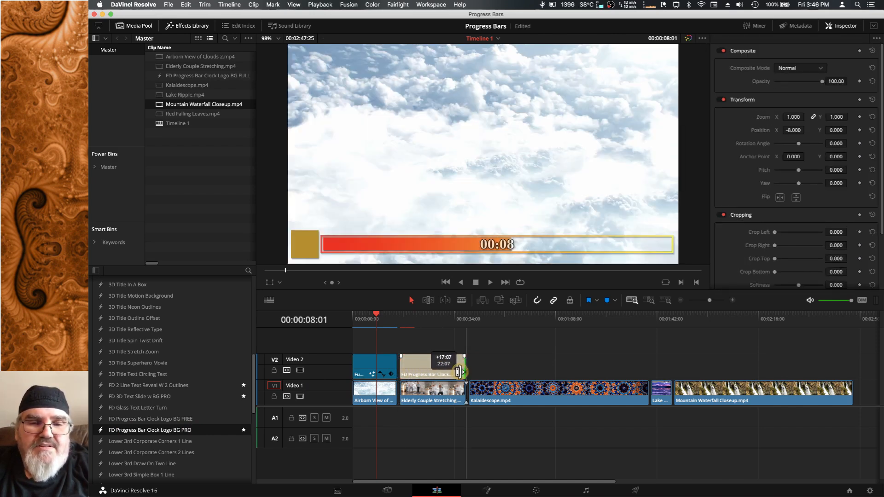
# Step: Preview the new progress bar title up to 00:00:24:25 and review all its adjustable Fusion parameters
pyautogui.press('space')
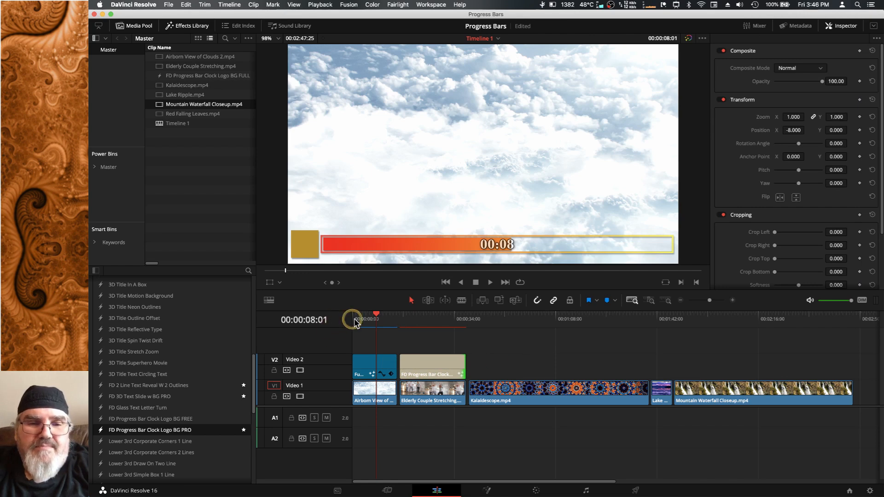
pyautogui.moveTo(389, 318); pyautogui.dragTo(426, 320)
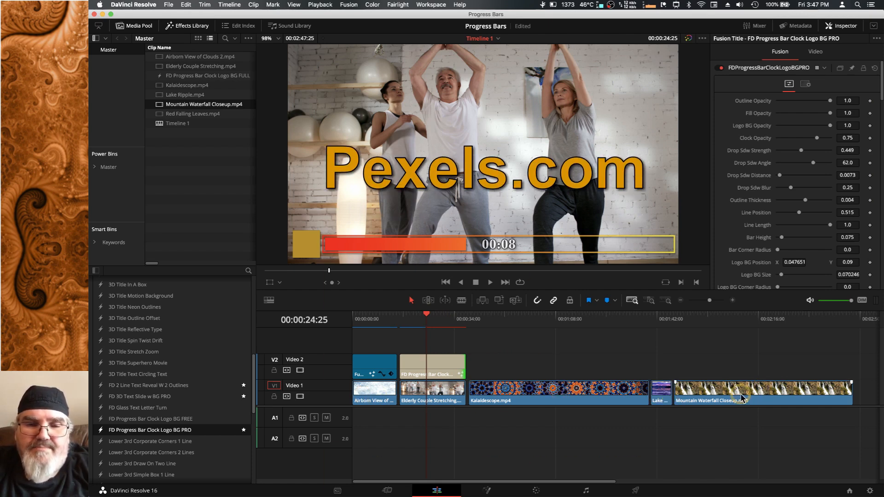
pyautogui.click(444, 367)
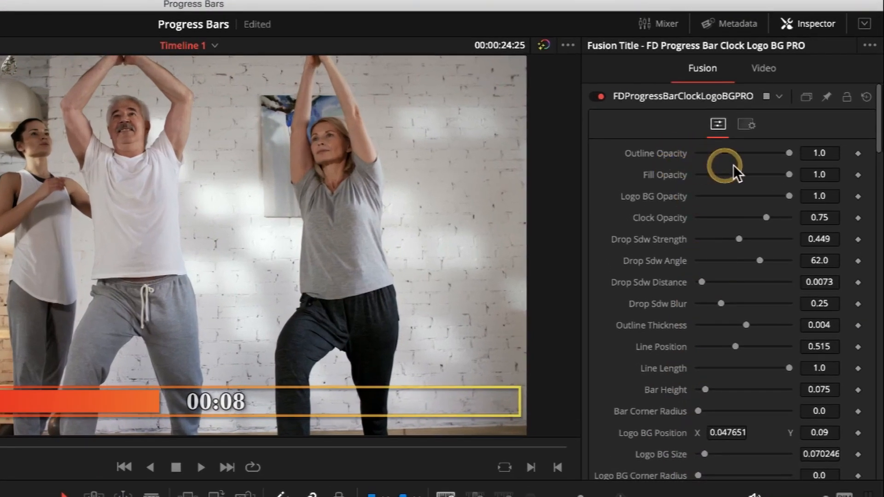
pyautogui.scroll(-4, 733, 276)
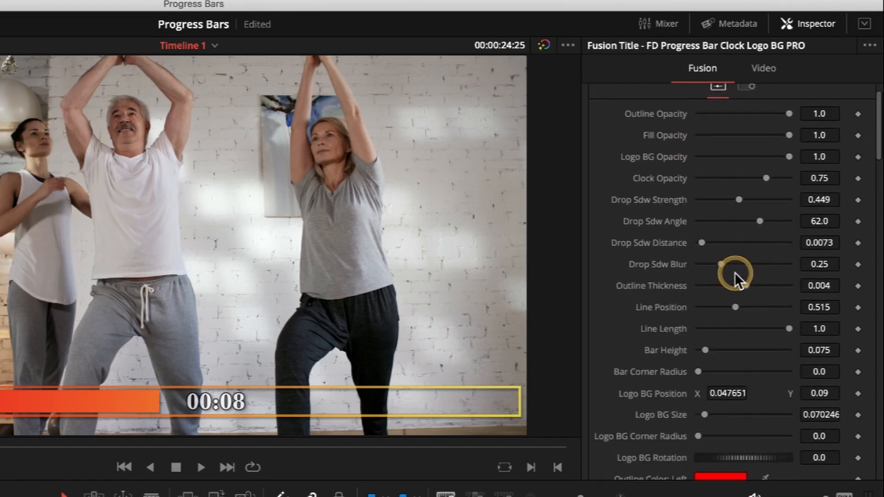
pyautogui.scroll(-15, 735, 277)
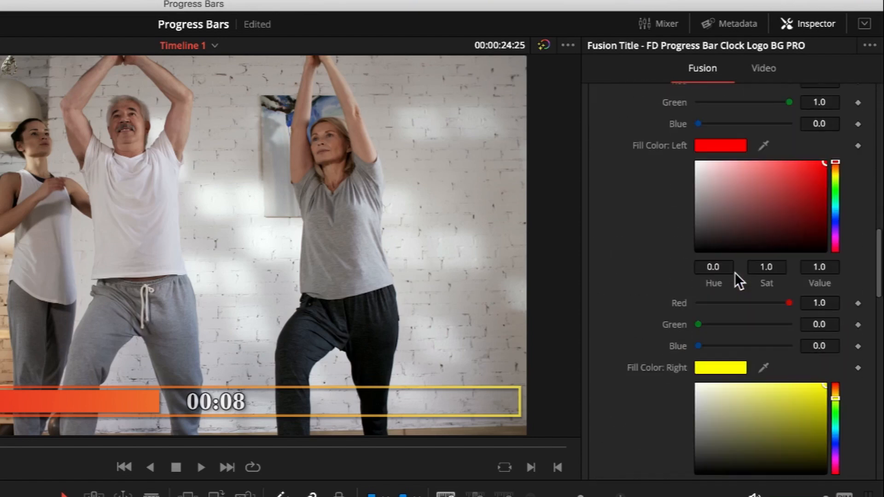
pyautogui.scroll(-18, 737, 280)
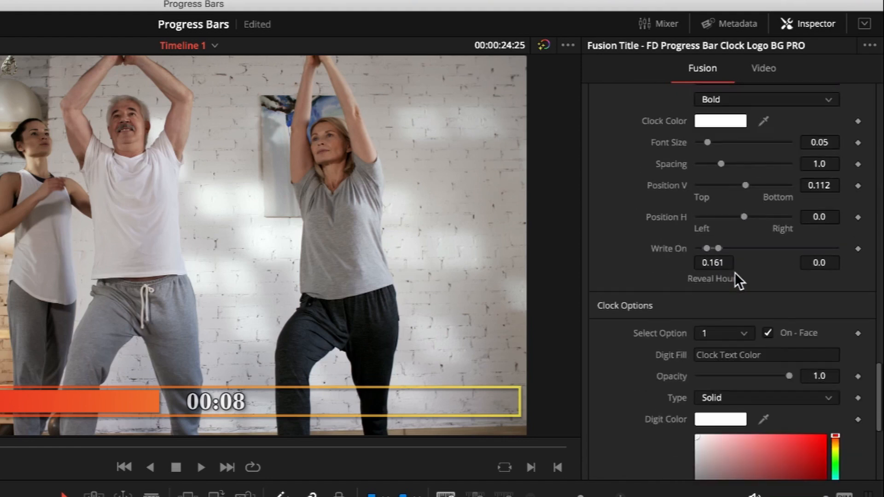
pyautogui.scroll(-1, 738, 279)
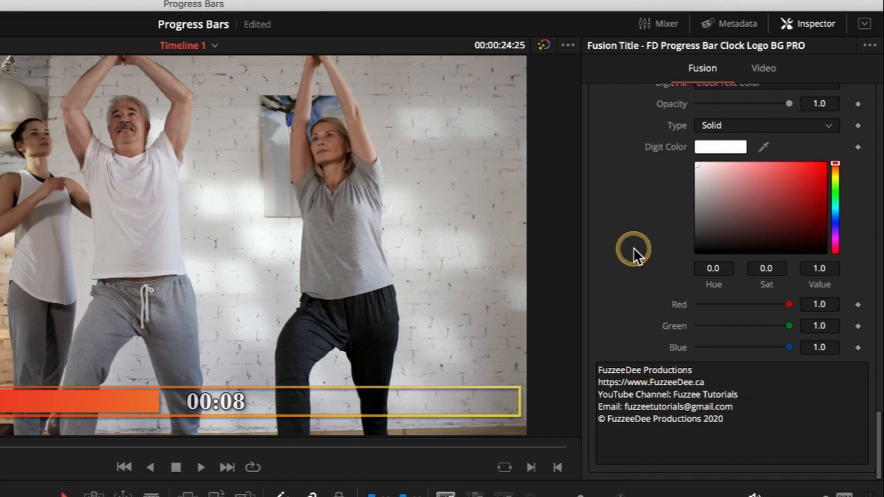
pyautogui.scroll(10, 632, 250)
pyautogui.scroll(15, 632, 250)
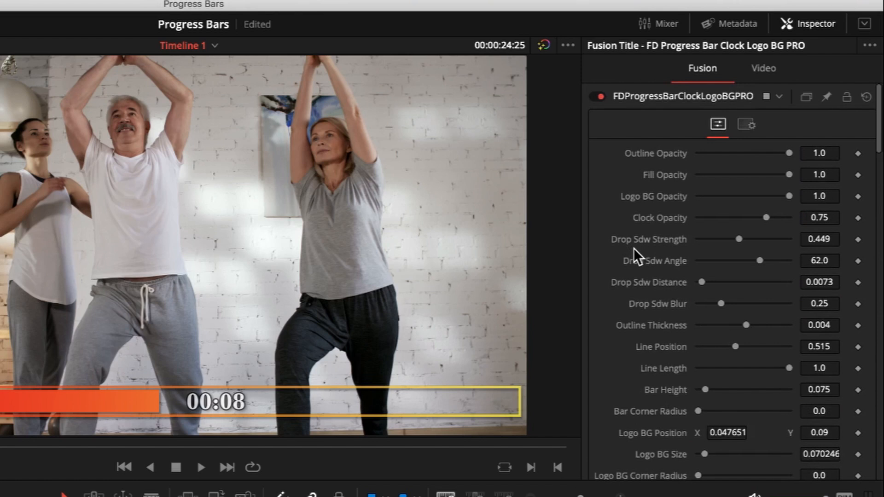
# Step: Set the title's video Position Y to 690, try a zoom of 0.550, and reset the zoom to its default
pyautogui.click(764, 69)
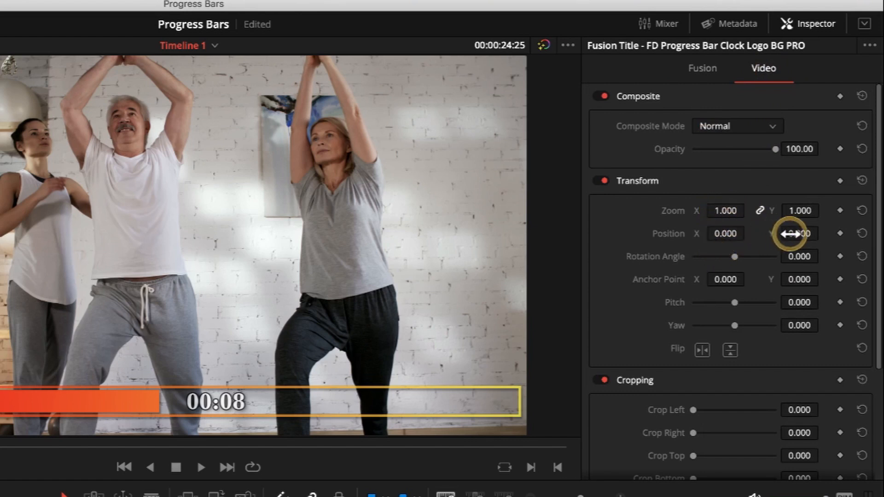
pyautogui.moveTo(801, 234); pyautogui.dragTo(623, 424)
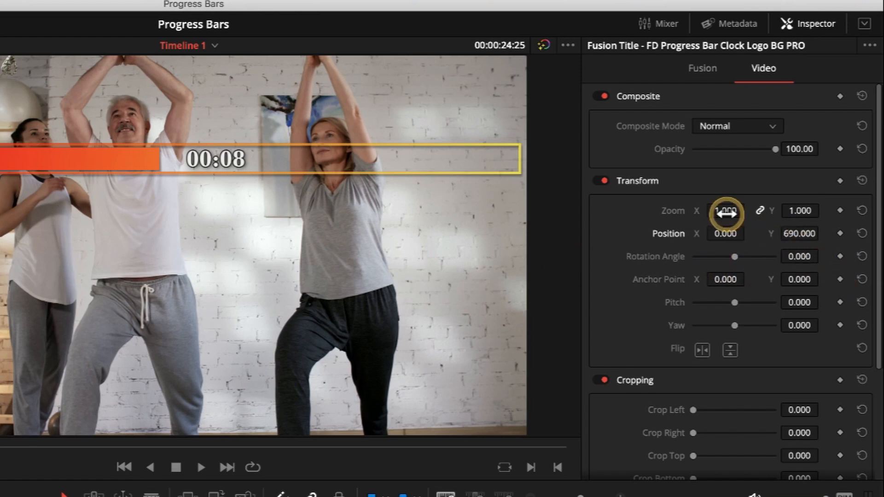
pyautogui.moveTo(726, 213); pyautogui.dragTo(693, 216)
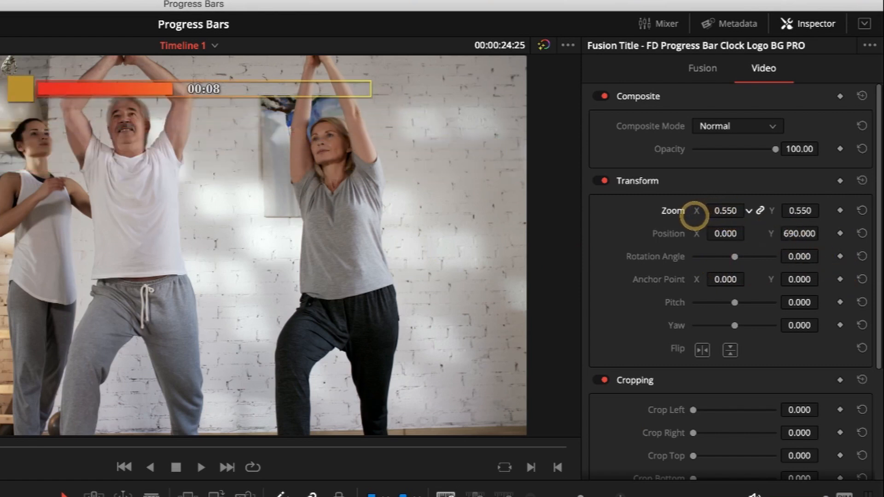
pyautogui.doubleClick(672, 211)
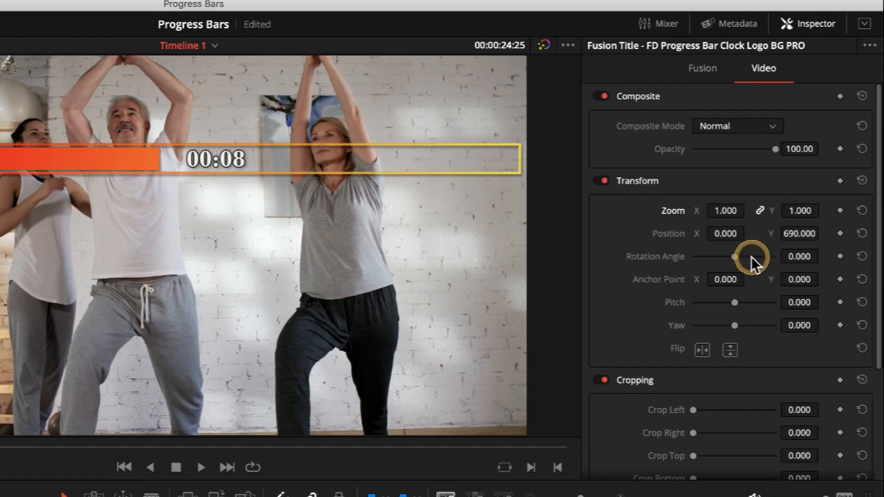
# Step: Try the title as a vertical bar with Rotation Angle -90.780, Zoom 0.470 and Position Y 60
pyautogui.moveTo(738, 257)
pyautogui.mouseDown()
pyautogui.moveTo(747, 257)
pyautogui.moveTo(724, 259)
pyautogui.mouseUp()
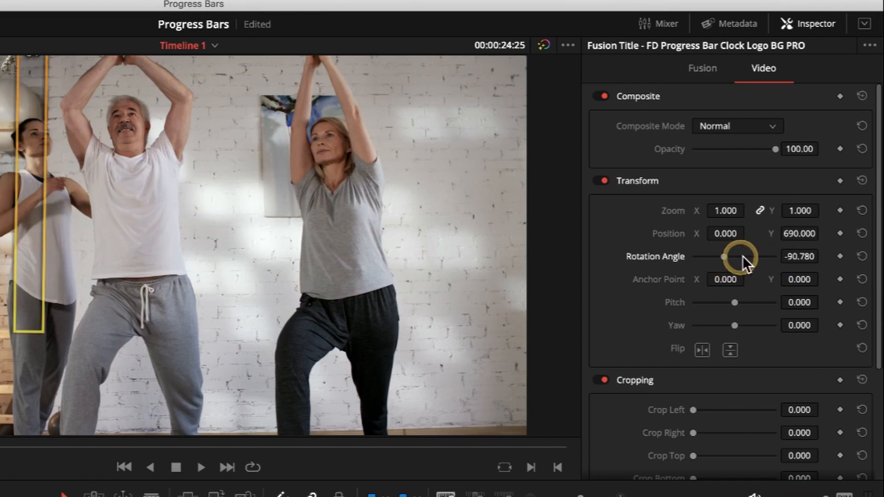
pyautogui.moveTo(731, 211)
pyautogui.mouseDown()
pyautogui.moveTo(677, 214)
pyautogui.moveTo(734, 208)
pyautogui.mouseUp()
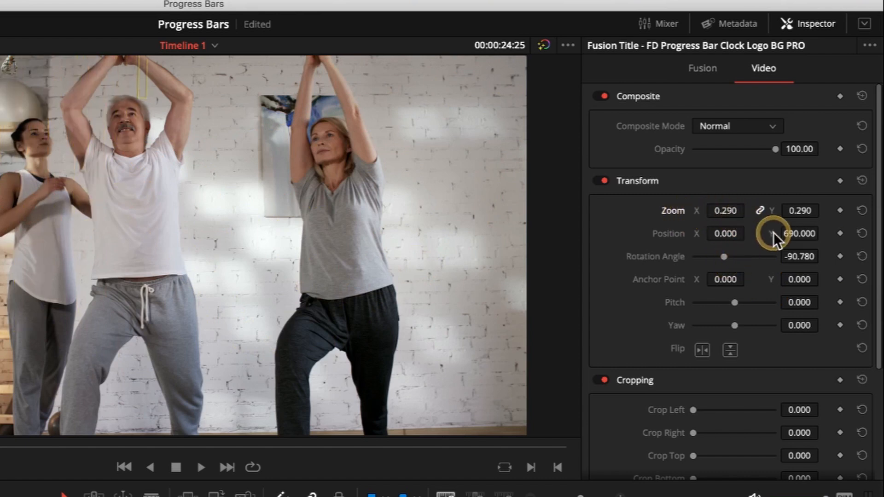
pyautogui.moveTo(799, 232); pyautogui.dragTo(441, 236)
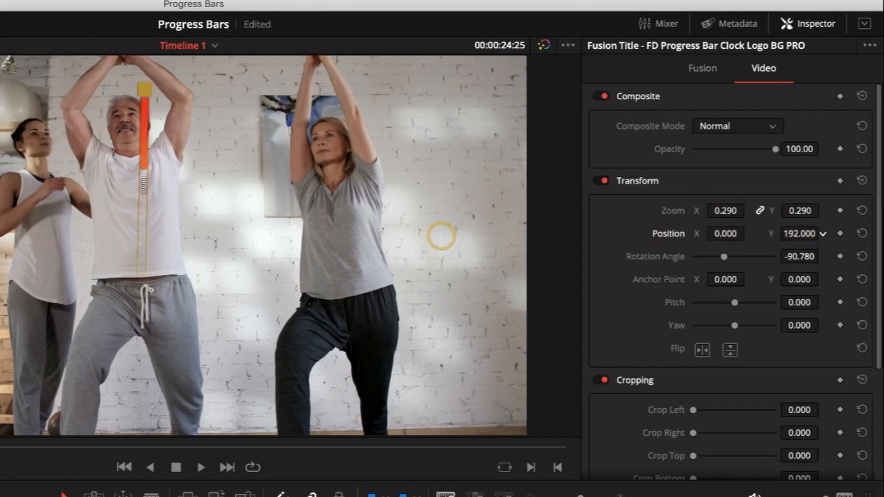
pyautogui.moveTo(724, 213)
pyautogui.mouseDown()
pyautogui.moveTo(700, 209)
pyautogui.moveTo(726, 213)
pyautogui.moveTo(719, 211)
pyautogui.mouseUp()
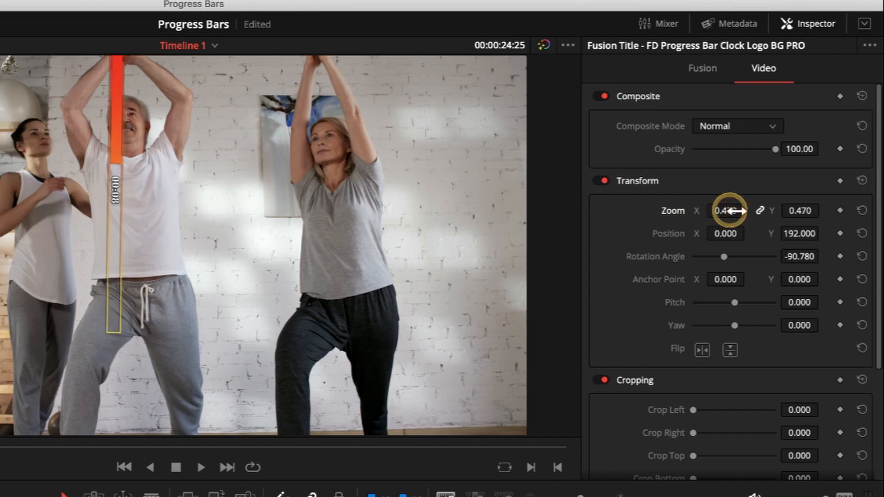
pyautogui.moveTo(809, 232); pyautogui.dragTo(708, 239)
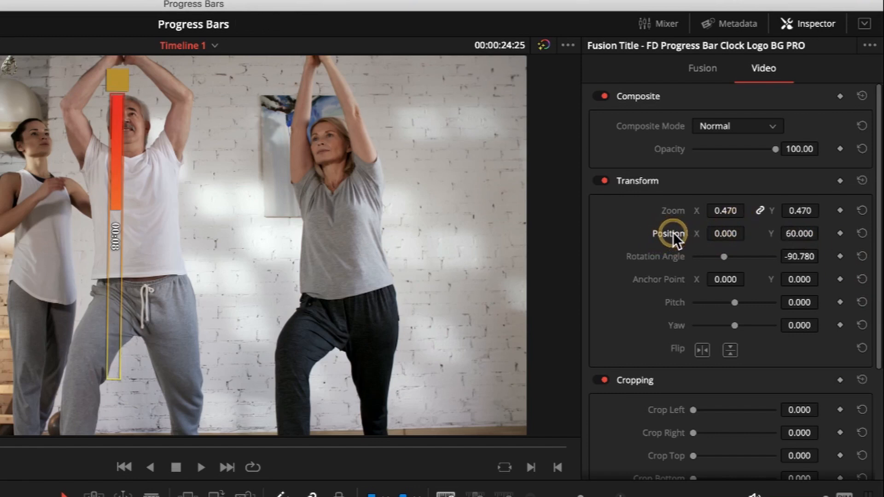
# Step: Reset the title's video position, zoom and rotation angle to their defaults
pyautogui.doubleClick(671, 234)
pyautogui.doubleClick(672, 212)
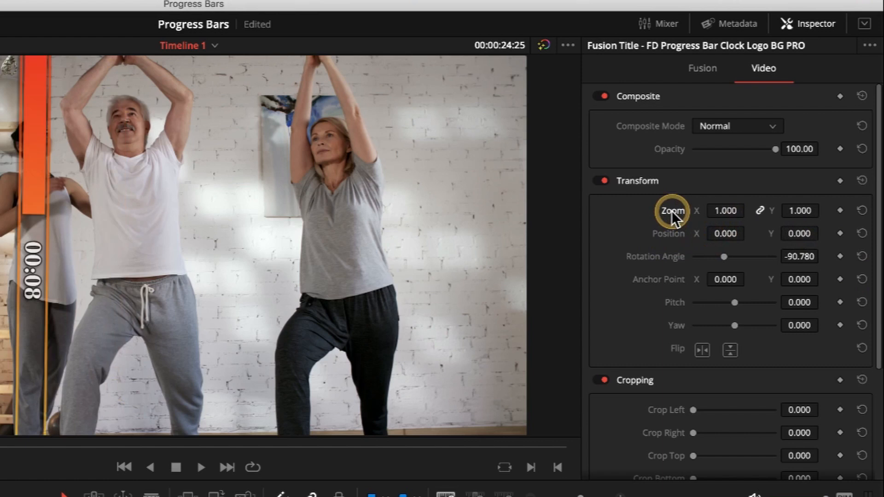
pyautogui.doubleClick(648, 259)
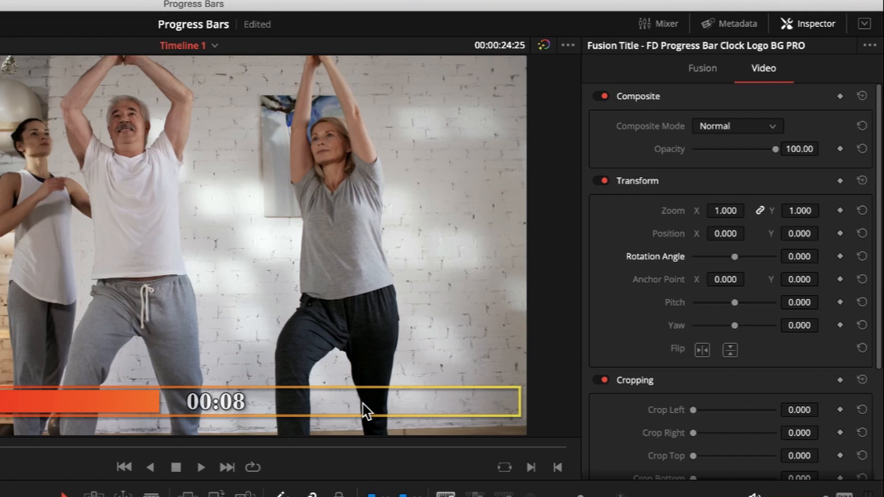
# Step: In the Fusion parameters, try the outline and logo background opacities, leaving both at 1.0, and set Fill Opacity to 0.772 and Clock Opacity to 1.0
pyautogui.click(697, 69)
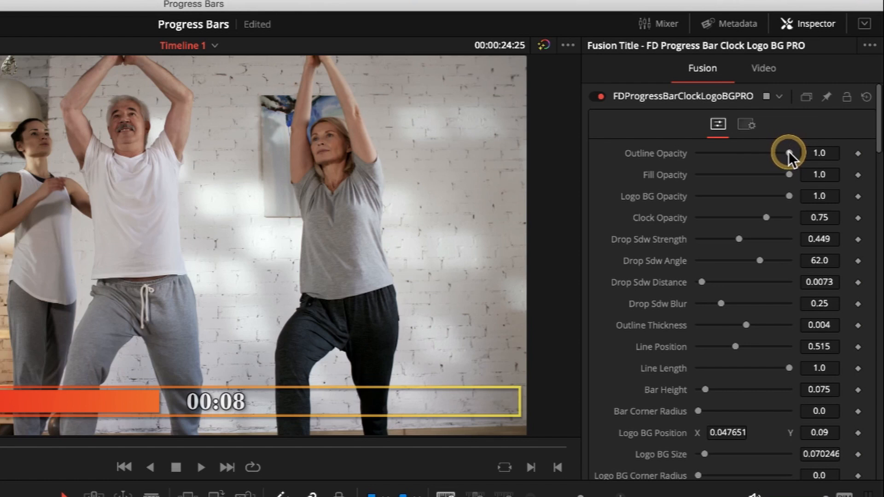
pyautogui.moveTo(788, 153)
pyautogui.mouseDown()
pyautogui.moveTo(662, 156)
pyautogui.moveTo(802, 154)
pyautogui.mouseUp()
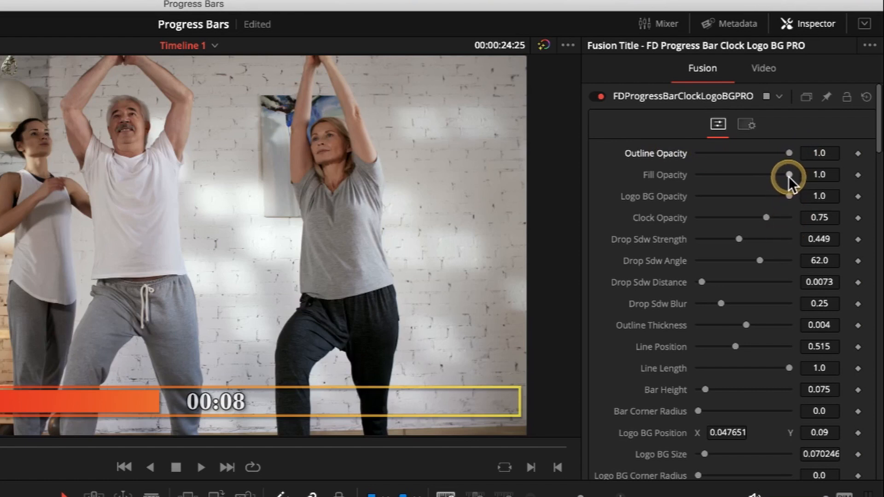
pyautogui.moveTo(788, 175); pyautogui.dragTo(777, 202)
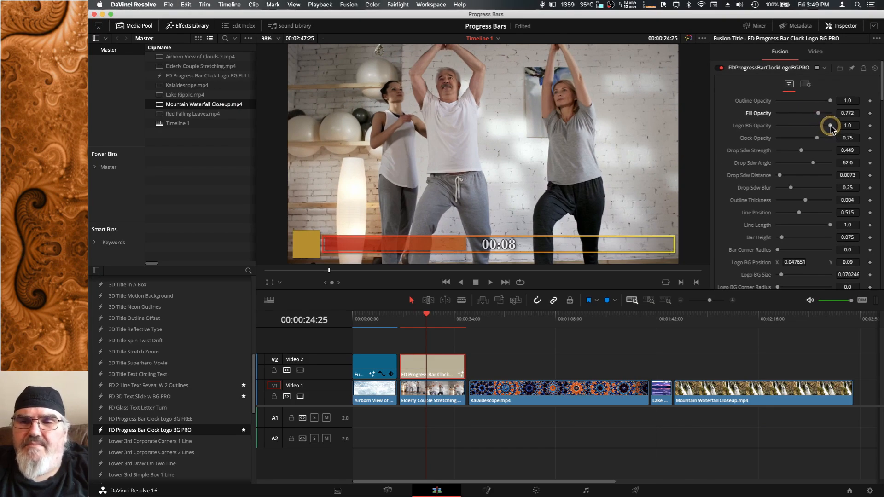
pyautogui.moveTo(830, 127)
pyautogui.mouseDown()
pyautogui.moveTo(798, 128)
pyautogui.moveTo(837, 124)
pyautogui.mouseUp()
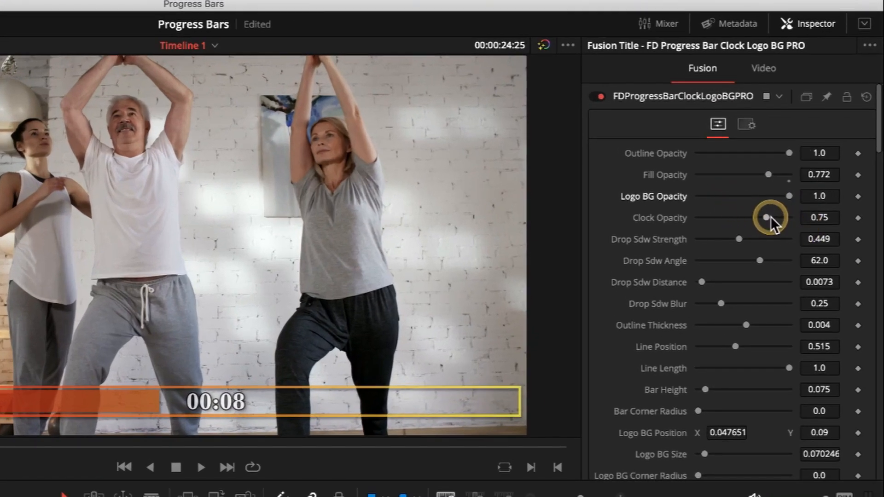
pyautogui.moveTo(767, 219); pyautogui.dragTo(810, 221)
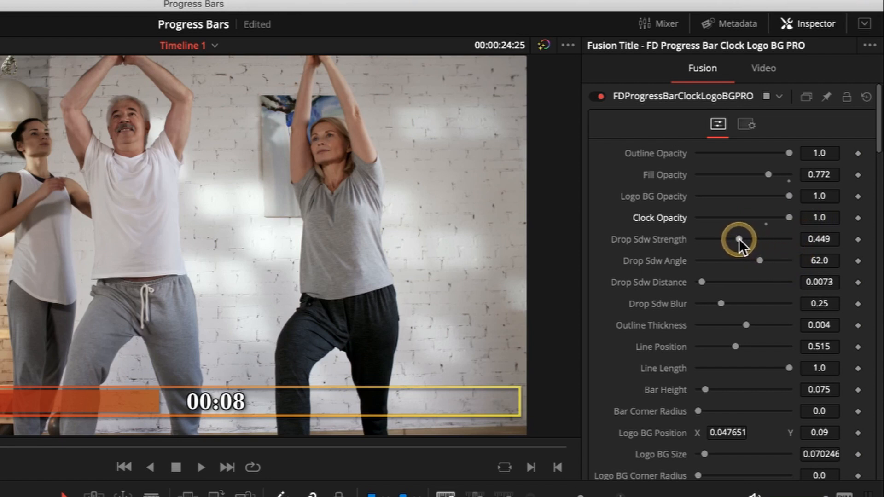
# Step: Try drop shadow strengths of 0.488 and 0.283, and restore the strength to 0.449
pyautogui.moveTo(739, 239)
pyautogui.mouseDown()
pyautogui.moveTo(775, 242)
pyautogui.moveTo(697, 242)
pyautogui.moveTo(743, 242)
pyautogui.mouseUp()
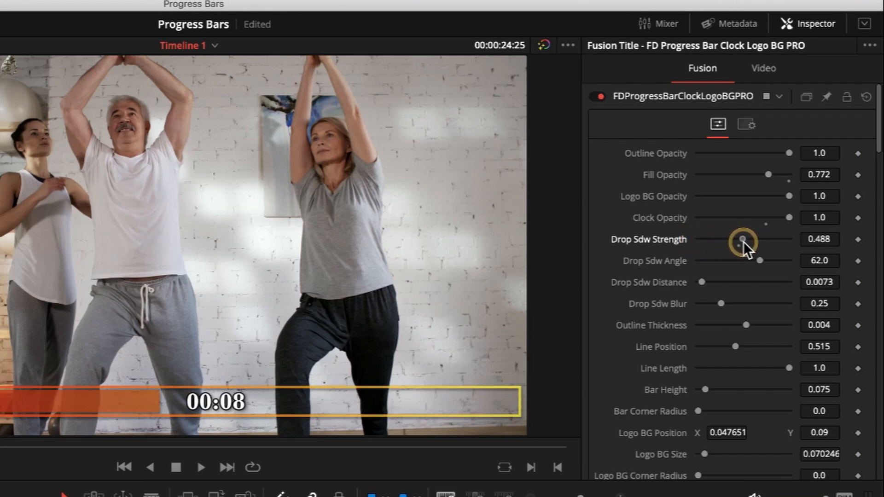
pyautogui.moveTo(743, 243); pyautogui.dragTo(725, 242)
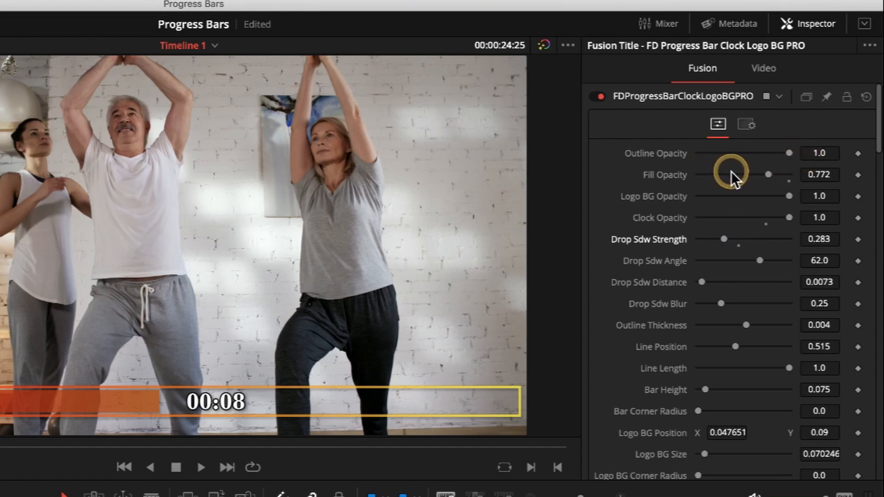
pyautogui.moveTo(724, 239); pyautogui.dragTo(755, 256)
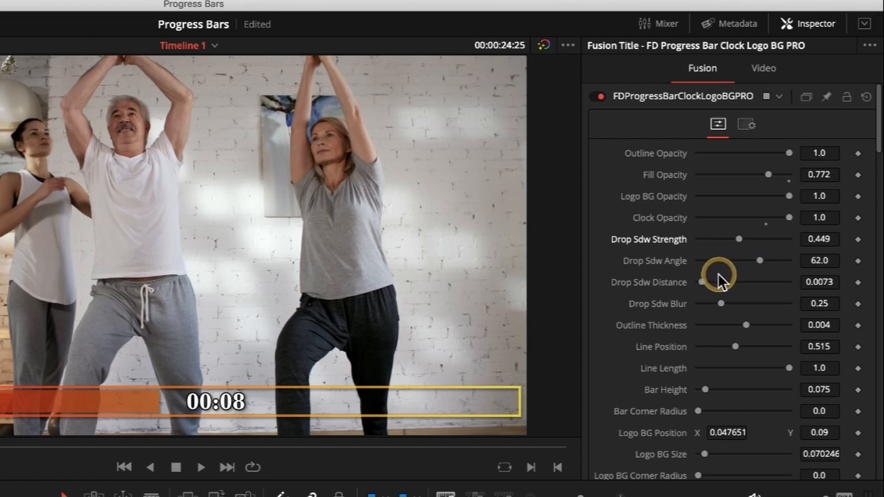
# Step: Set the drop shadow distance to 0.0142, angle to 51.0 and blur to 0.197, and check the title at 00:00:24:21
pyautogui.moveTo(704, 283)
pyautogui.mouseDown()
pyautogui.moveTo(714, 288)
pyautogui.moveTo(707, 288)
pyautogui.mouseUp()
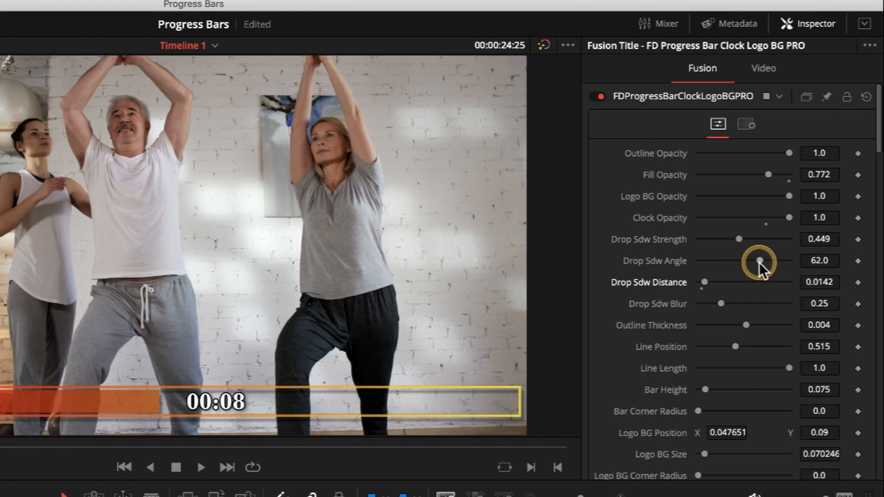
pyautogui.moveTo(759, 260)
pyautogui.mouseDown()
pyautogui.moveTo(723, 263)
pyautogui.moveTo(756, 266)
pyautogui.mouseUp()
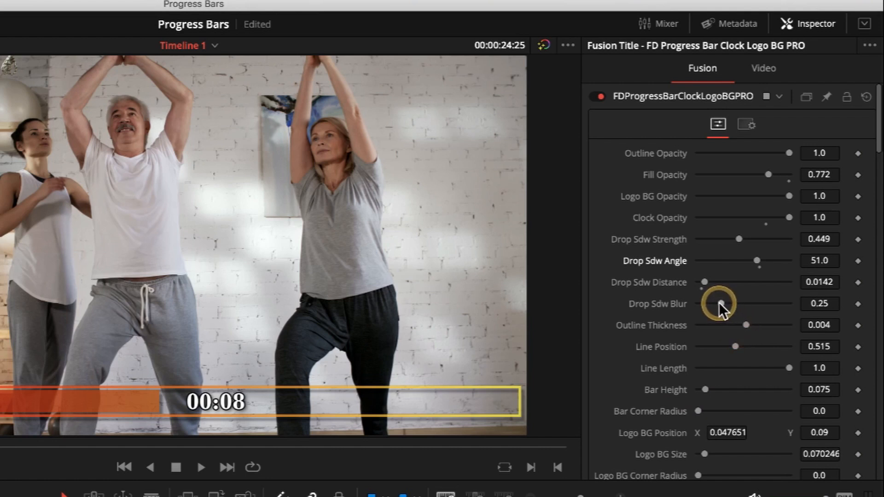
pyautogui.moveTo(721, 305)
pyautogui.mouseDown()
pyautogui.moveTo(733, 305)
pyautogui.moveTo(687, 305)
pyautogui.moveTo(727, 305)
pyautogui.moveTo(715, 305)
pyautogui.mouseUp()
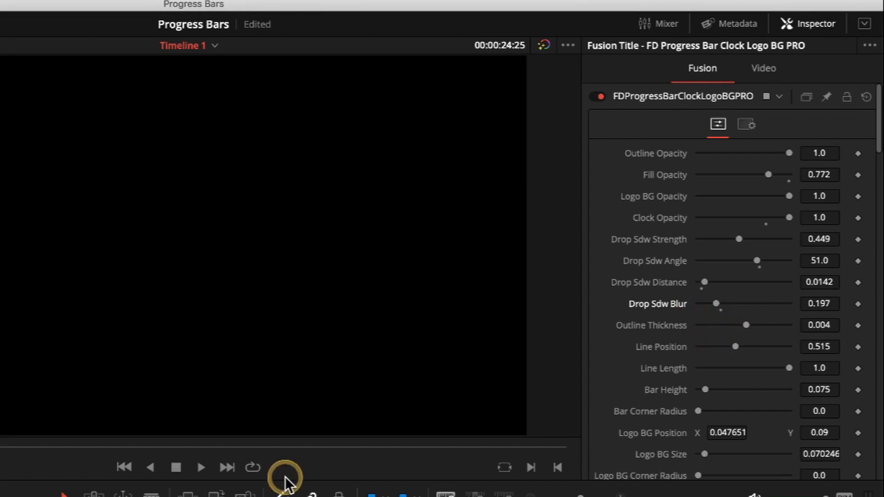
pyautogui.click(272, 496)
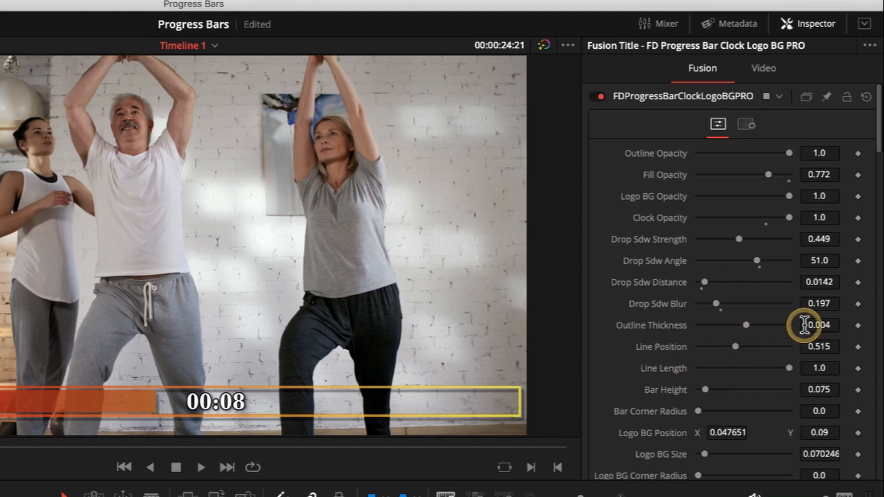
# Step: Try an Outline Thickness of 0.0047 and restore its default of 0.004
pyautogui.moveTo(824, 328)
pyautogui.mouseDown()
pyautogui.moveTo(808, 329)
pyautogui.moveTo(848, 334)
pyautogui.moveTo(827, 336)
pyautogui.mouseUp()
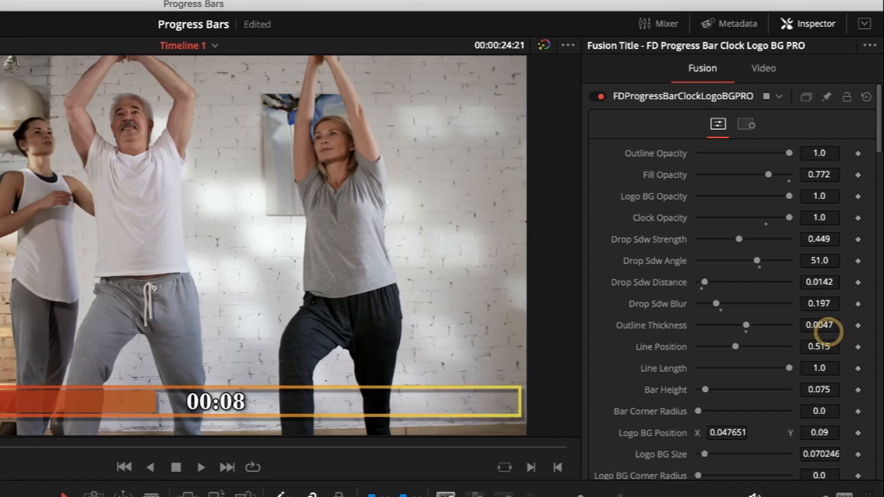
pyautogui.click(745, 325)
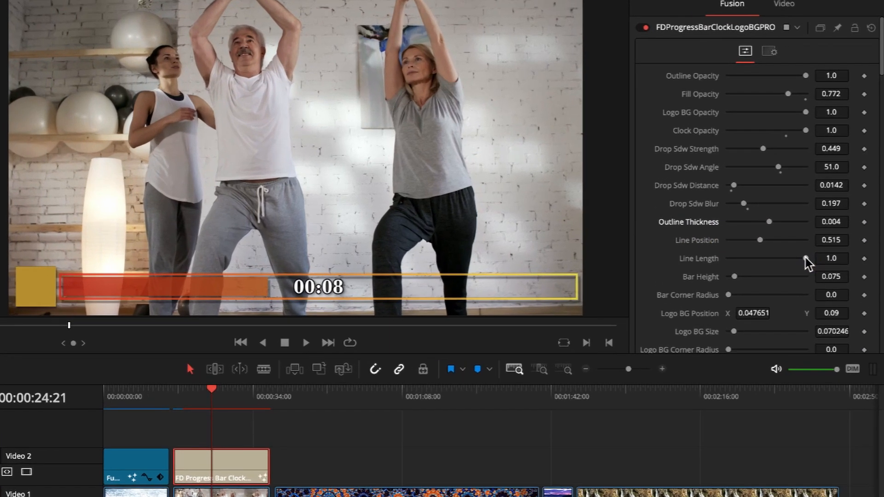
# Step: Try a partial outline with Line Length 0.472 to 0.518 and Line Position 1.038 to 0.99, and restore both defaults
pyautogui.moveTo(805, 259); pyautogui.dragTo(763, 261)
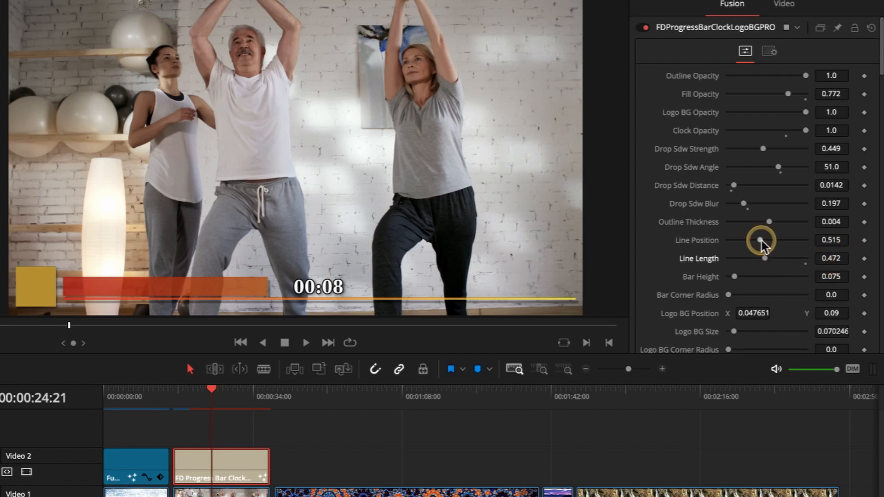
pyautogui.moveTo(762, 242); pyautogui.dragTo(793, 248)
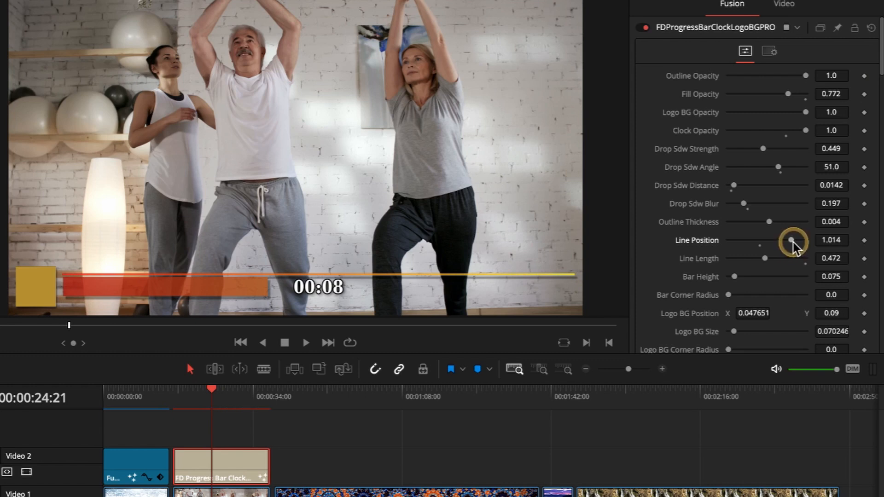
pyautogui.moveTo(793, 242); pyautogui.dragTo(794, 244)
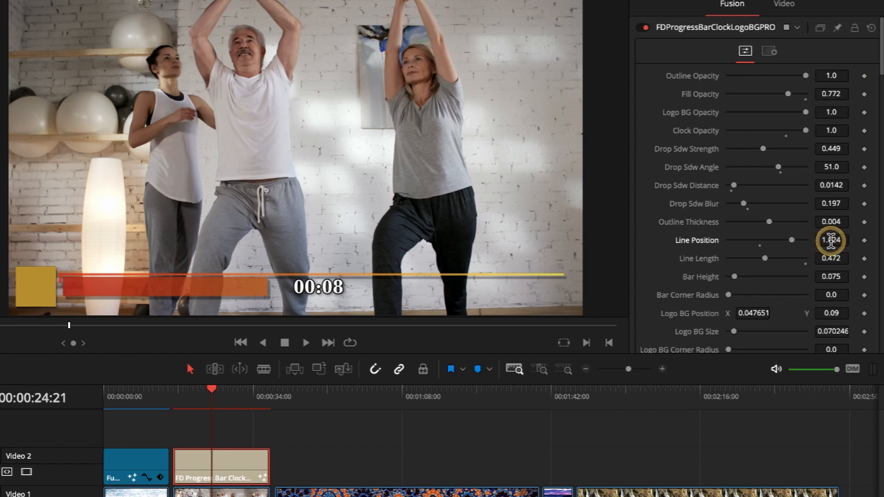
pyautogui.moveTo(830, 241); pyautogui.dragTo(837, 243)
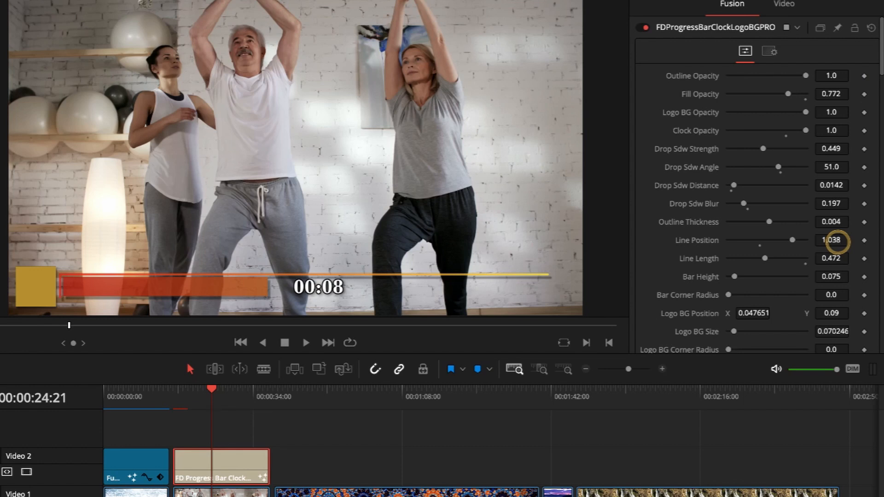
pyautogui.moveTo(827, 259); pyautogui.dragTo(852, 263)
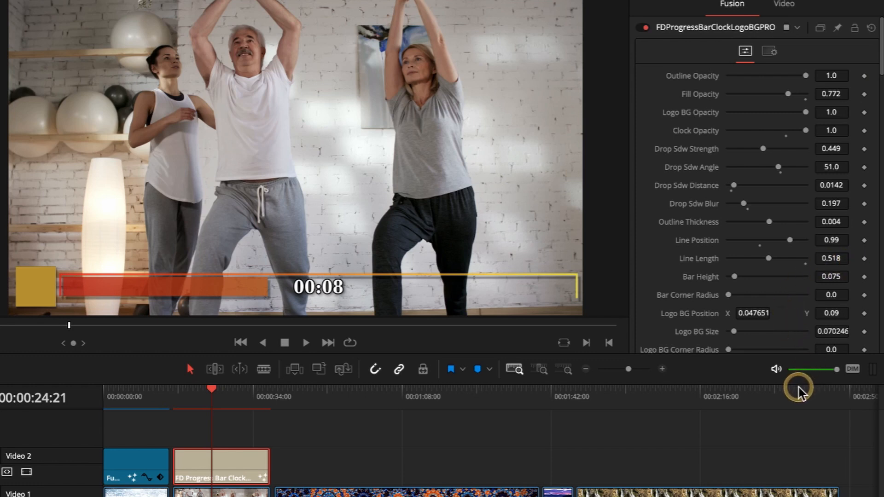
pyautogui.click(803, 264)
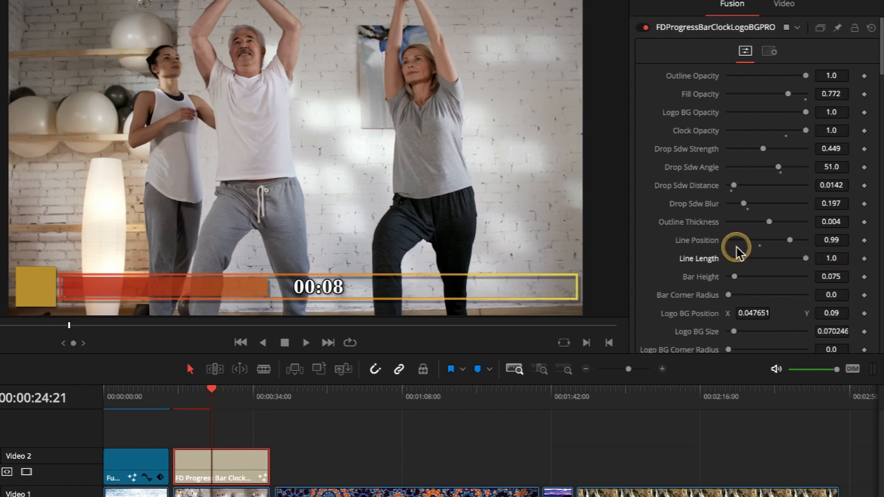
pyautogui.click(759, 244)
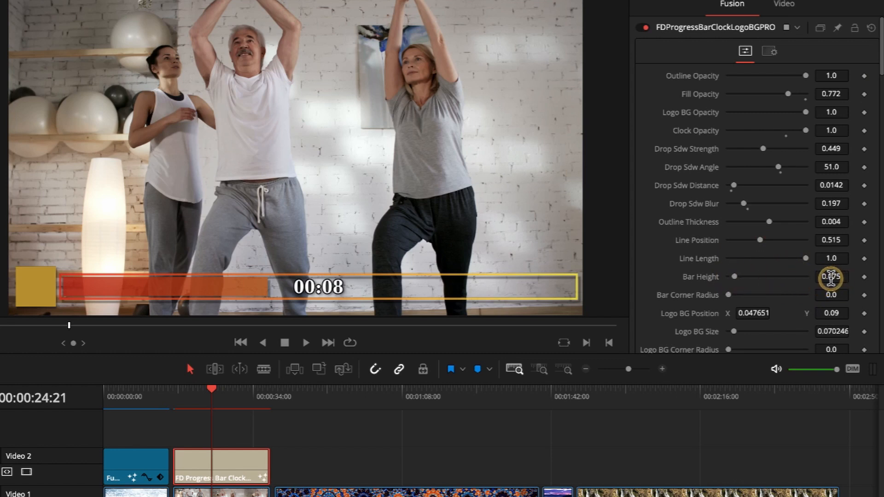
# Step: Thin the bar to a Bar Height of 0.031 and hide its outline with an Outline Opacity of 0.0
pyautogui.moveTo(831, 276); pyautogui.dragTo(803, 278)
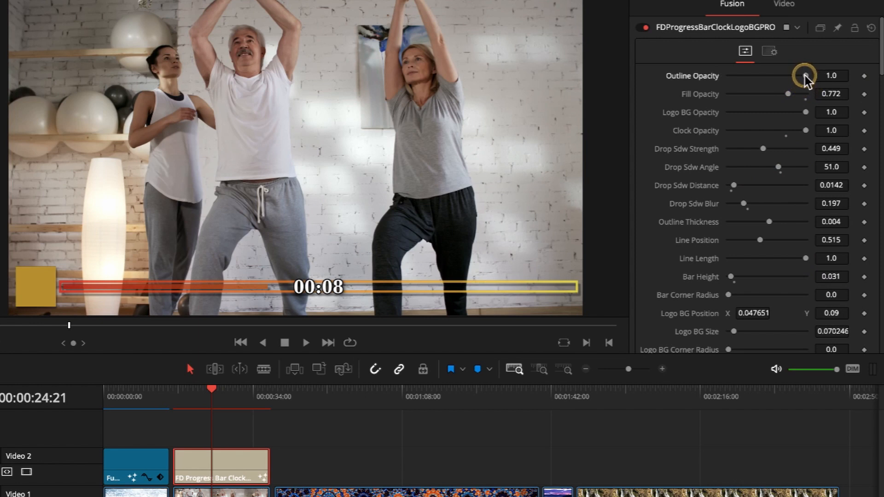
pyautogui.moveTo(805, 75); pyautogui.dragTo(694, 78)
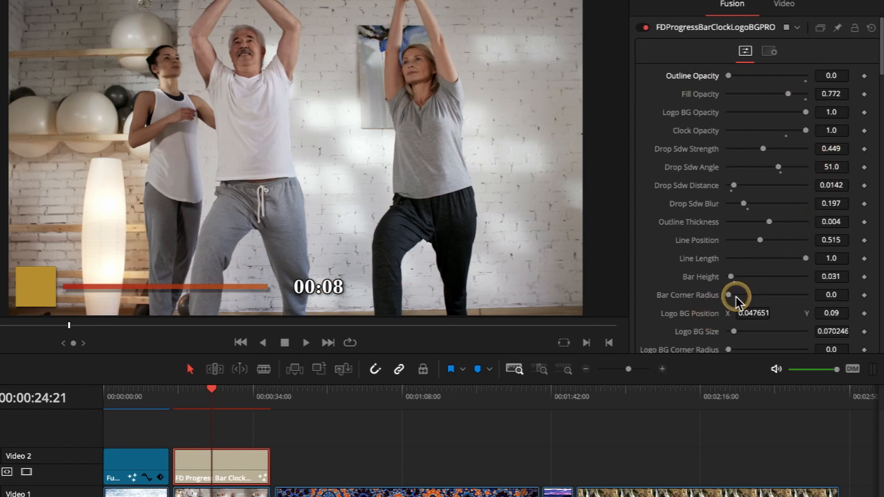
# Step: Review the bar and logo background parameters, and restore the Bar Height to its default of 0.075
pyautogui.scroll(-1, 722, 240)
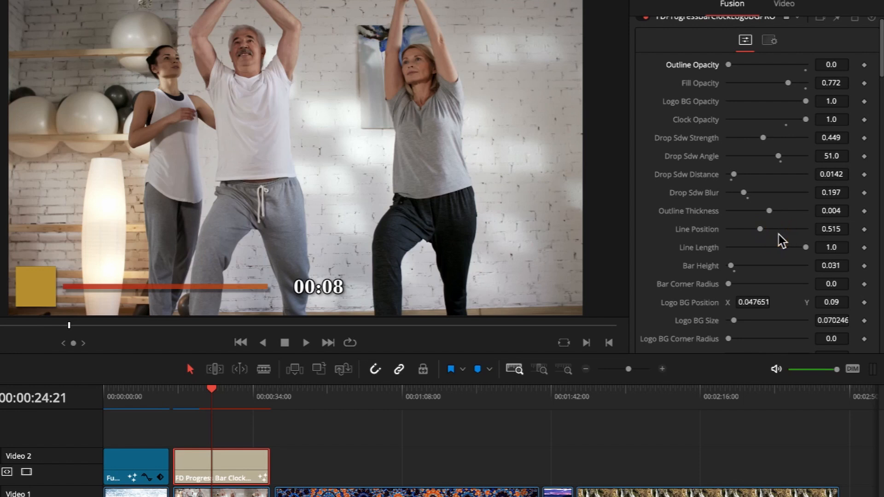
pyautogui.scroll(-2, 778, 234)
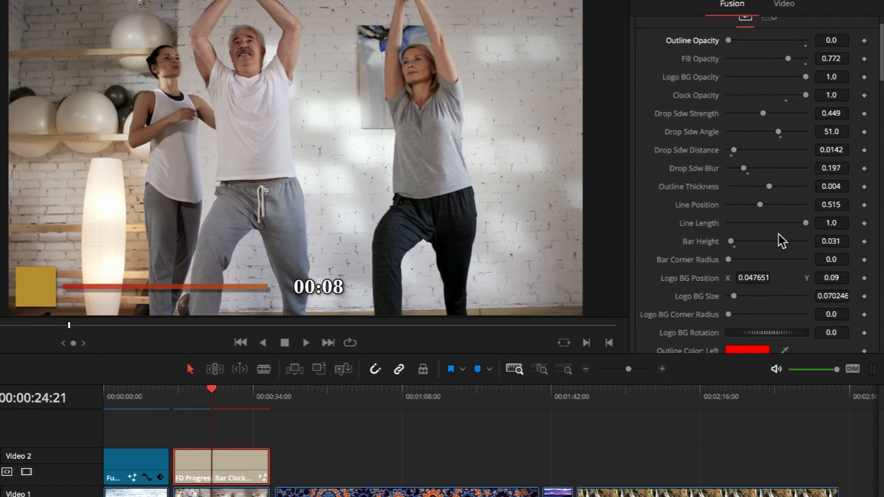
pyautogui.scroll(-1, 778, 234)
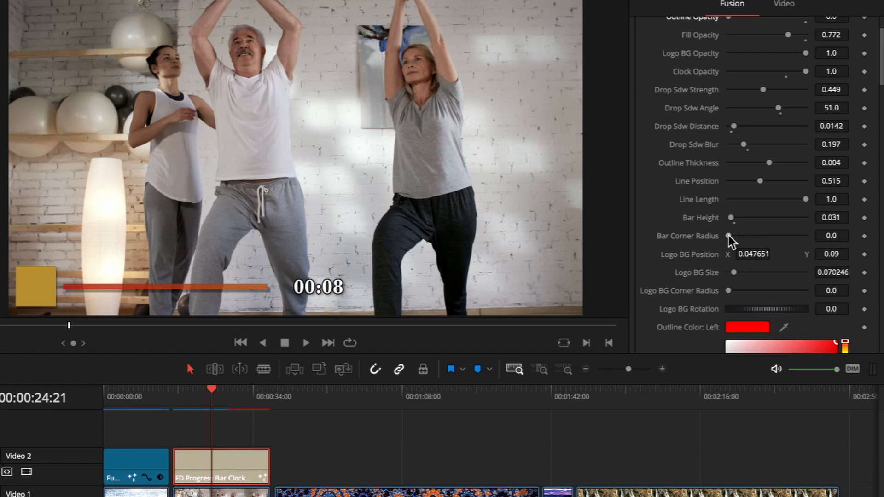
pyautogui.scroll(3, 789, 173)
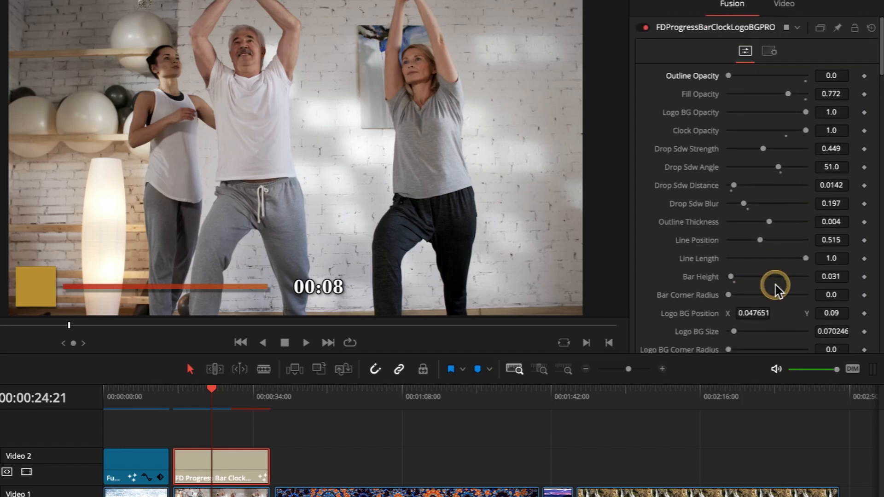
pyautogui.moveTo(734, 283); pyautogui.dragTo(735, 284)
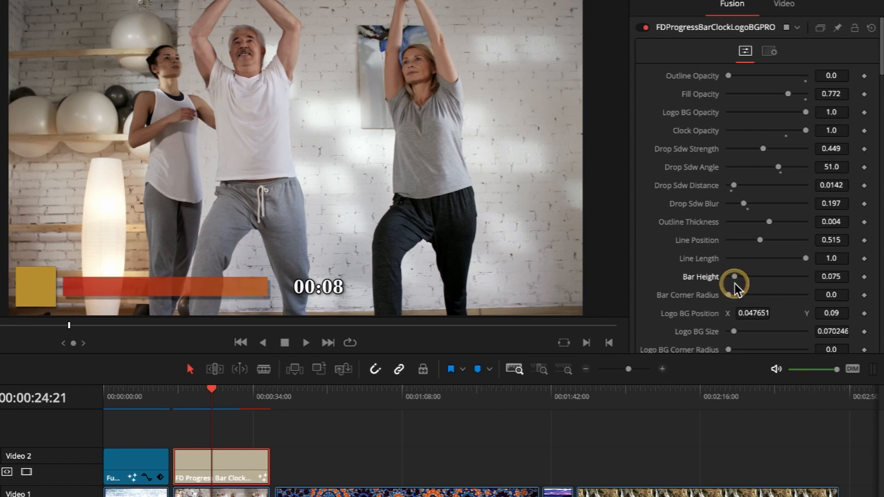
# Step: Bring the bar outline back with an Outline Opacity of 1.0 and round the bar's ends with a Bar Corner Radius of 1.0
pyautogui.click(805, 77)
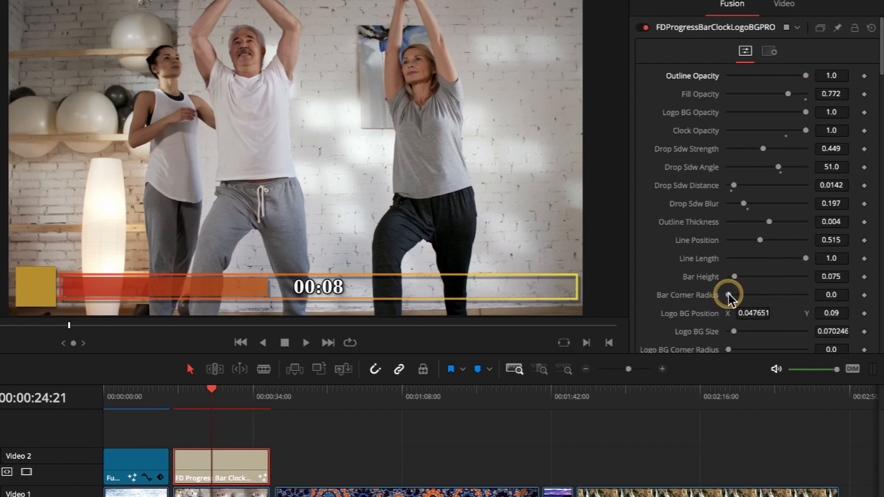
pyautogui.moveTo(729, 296); pyautogui.dragTo(835, 305)
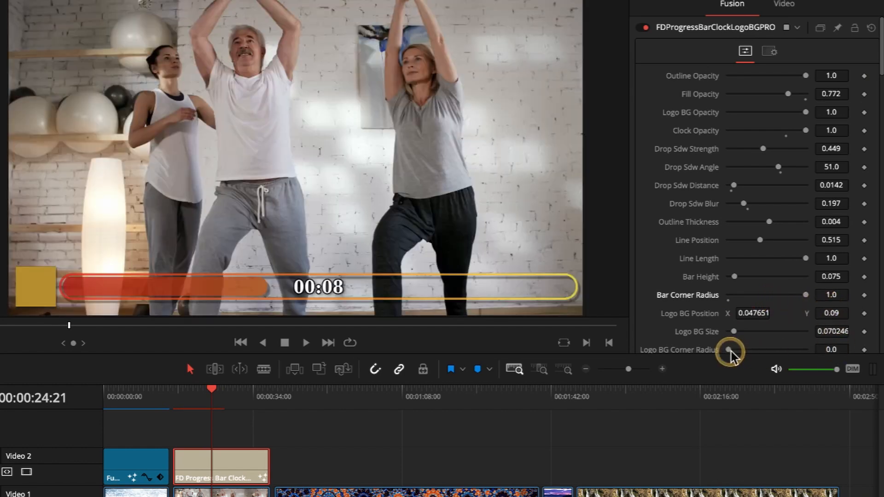
# Step: Try a Logo BG Size of 0.068246 and a circular Logo BG Corner Radius of 1.0, and return the radius to 0.0
pyautogui.scroll(-5, 773, 274)
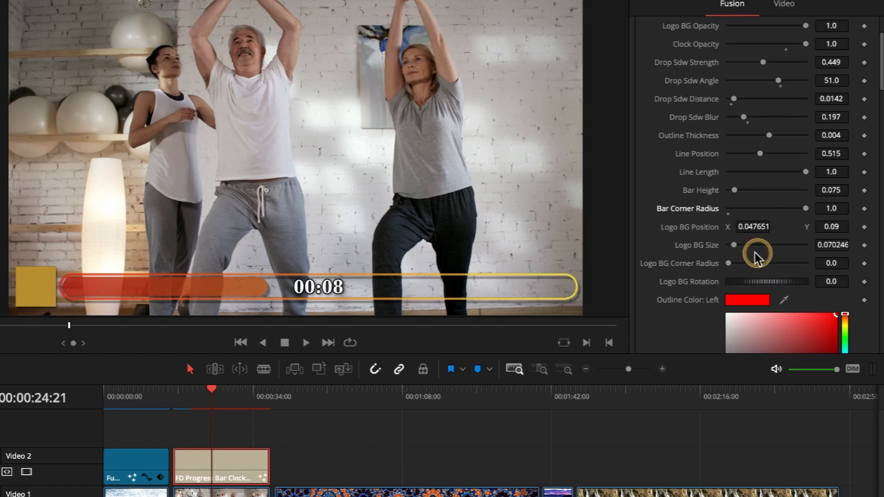
pyautogui.moveTo(824, 242)
pyautogui.mouseDown()
pyautogui.moveTo(815, 245)
pyautogui.moveTo(823, 248)
pyautogui.mouseUp()
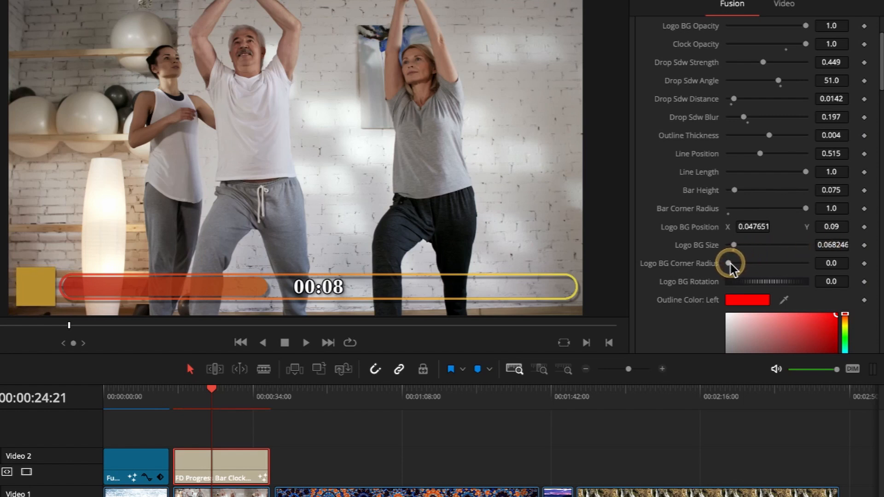
pyautogui.moveTo(729, 265); pyautogui.dragTo(863, 279)
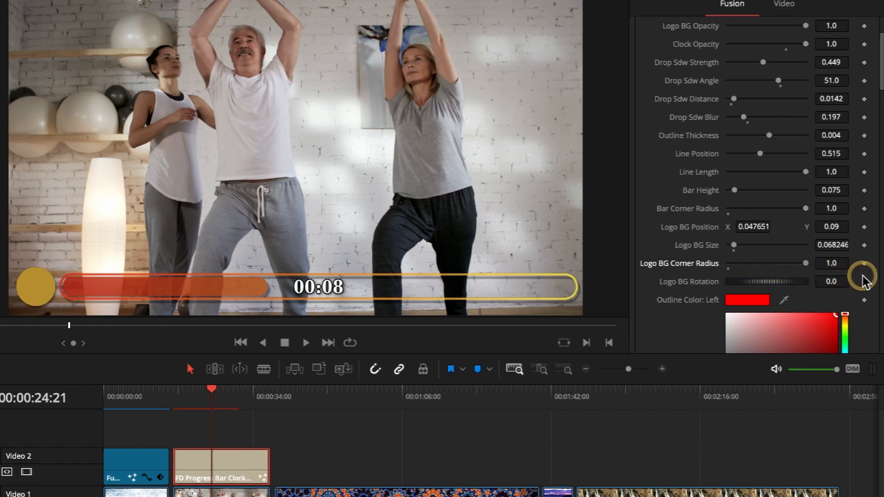
pyautogui.moveTo(806, 264); pyautogui.dragTo(714, 264)
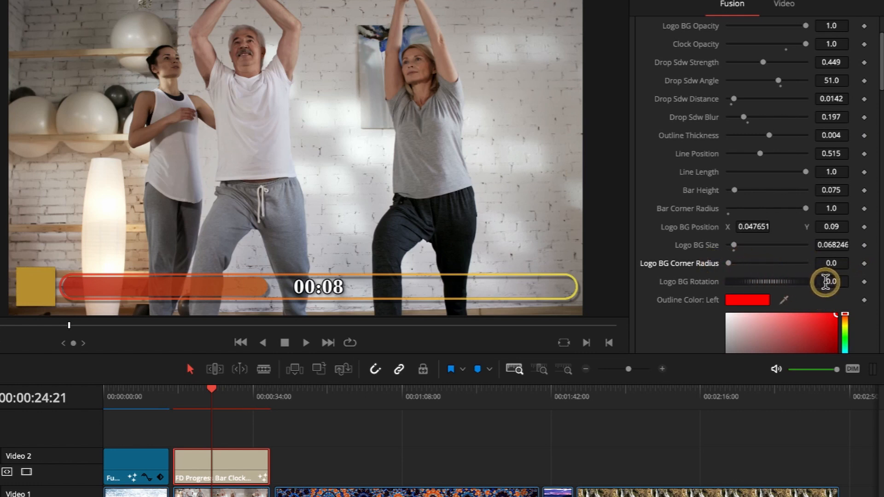
# Step: Turn the logo background into a diamond with a Logo BG Rotation of 46.7 and a Logo BG Size of 0.053246
pyautogui.moveTo(827, 282); pyautogui.dragTo(537, 325)
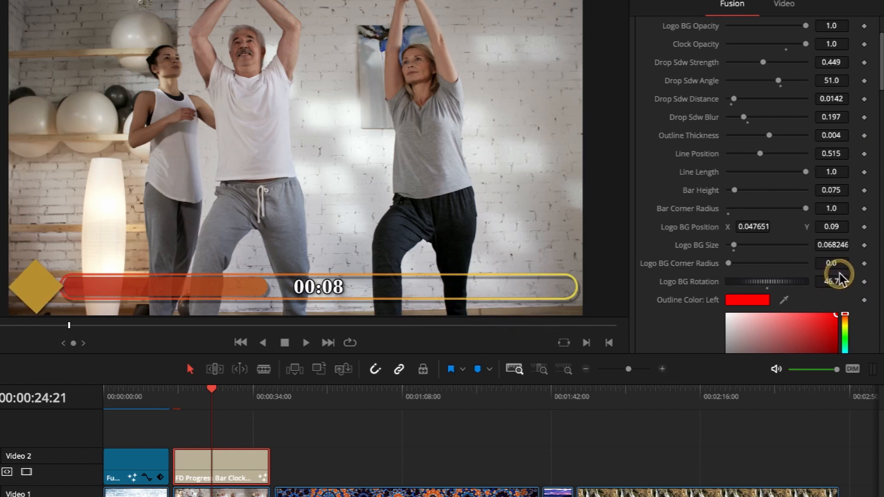
pyautogui.moveTo(844, 246); pyautogui.dragTo(831, 245)
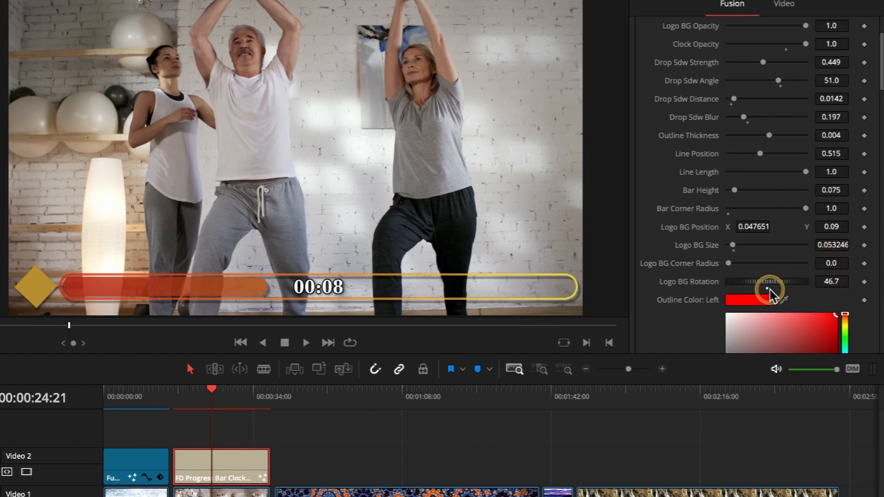
# Step: Change Outline Color: Left to bright green with a Hue of 0.256
pyautogui.scroll(-5, 667, 280)
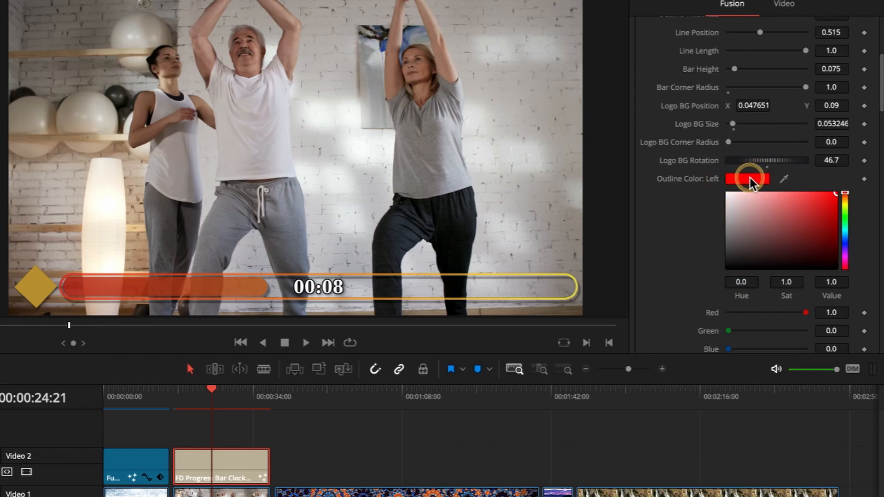
pyautogui.click(845, 213)
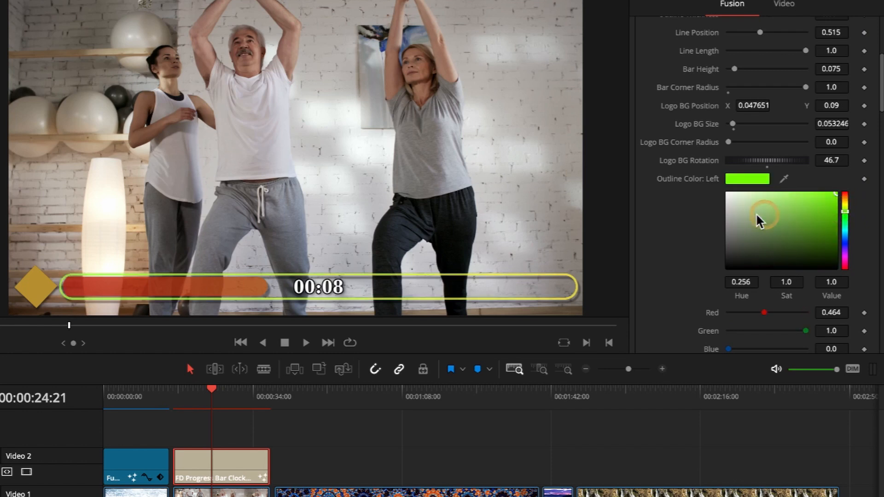
# Step: Change Fill Color: Left to the saved dark green swatch with a Value of 0.588235
pyautogui.scroll(-3, 695, 224)
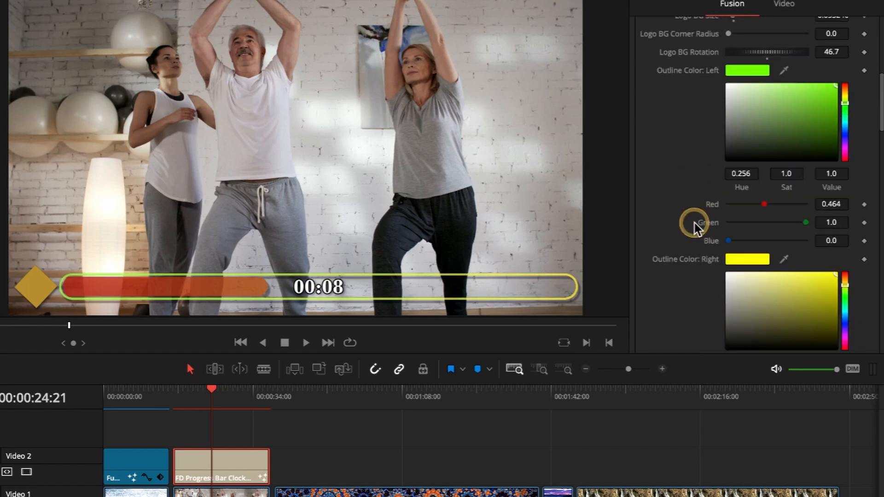
pyautogui.scroll(-7, 695, 225)
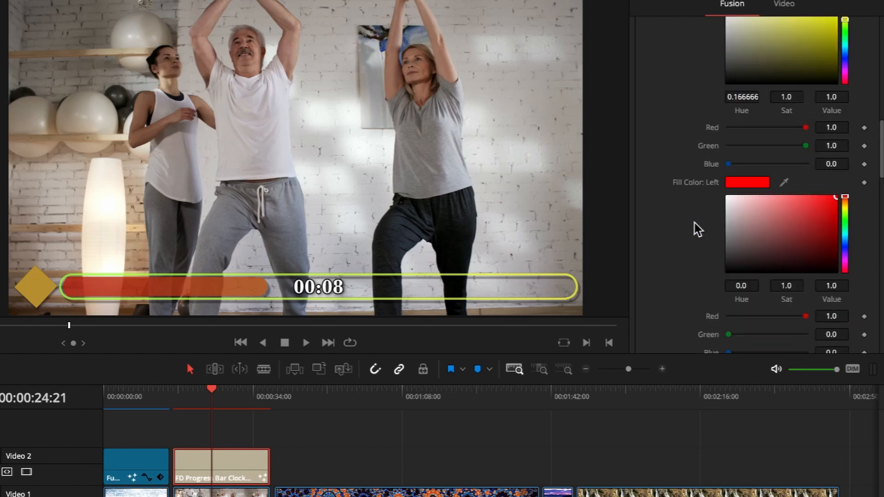
pyautogui.click(754, 184)
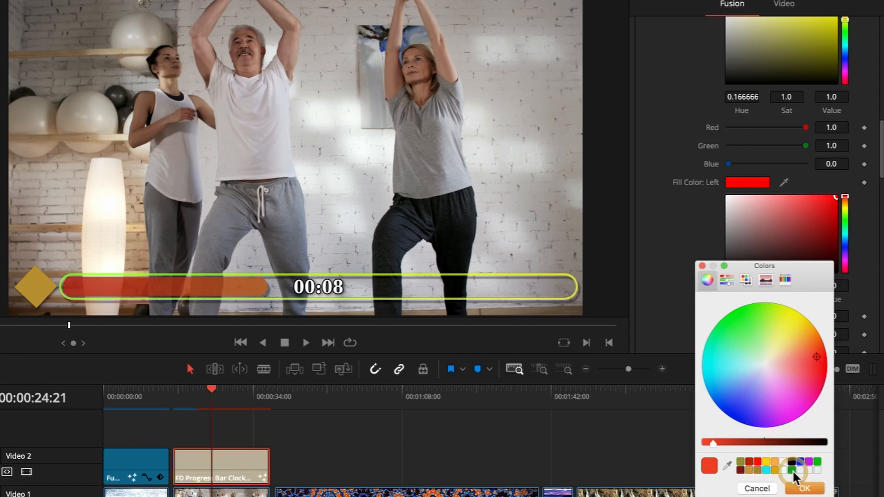
pyautogui.click(791, 470)
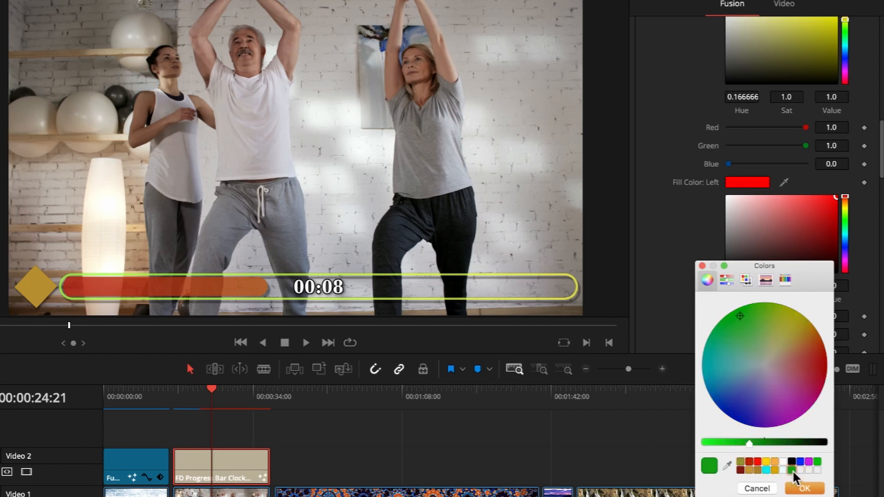
pyautogui.click(804, 489)
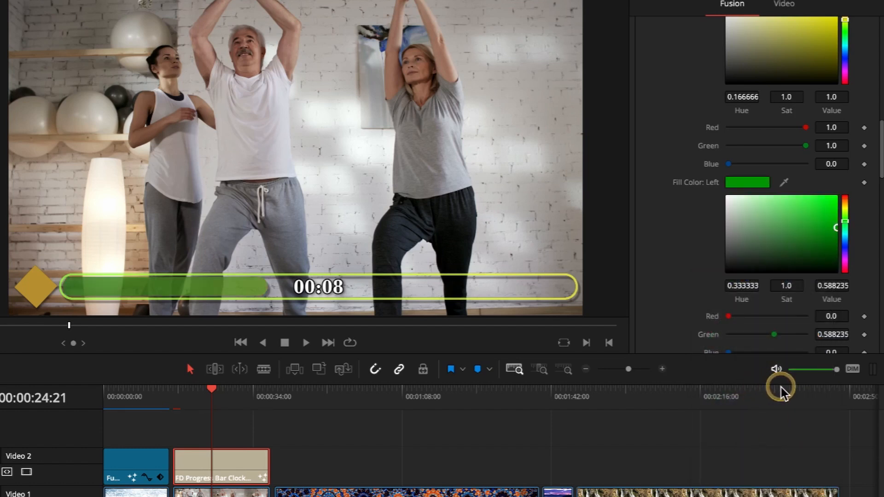
# Step: Change Fill Color: Right to full-brightness green with a Hue of 0.333333, and check the bar with the playhead at 00:00:37:06
pyautogui.scroll(-5, 680, 270)
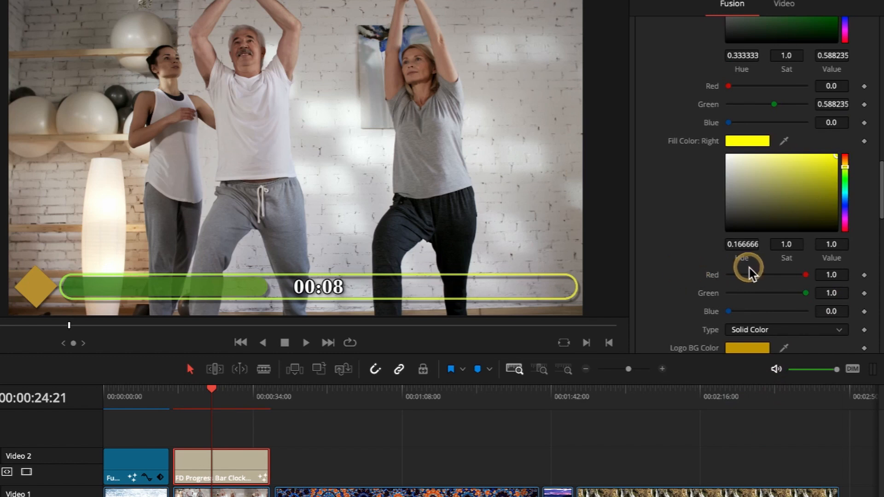
pyautogui.scroll(-2, 697, 244)
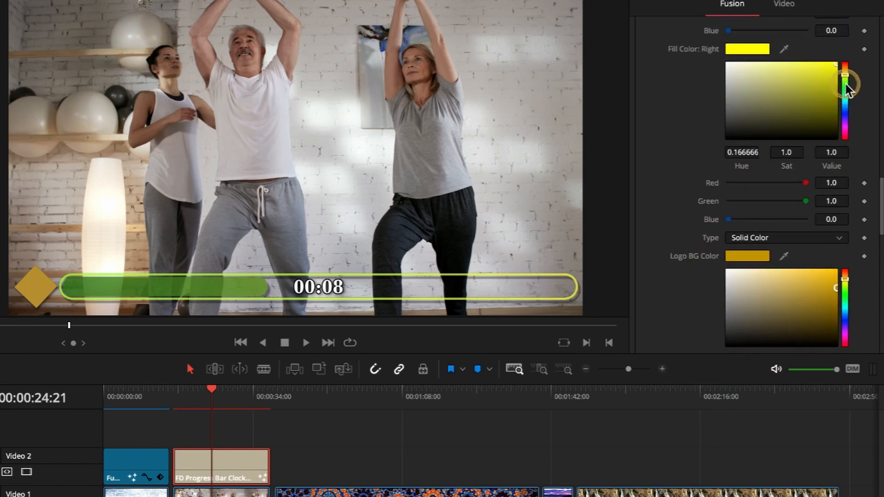
pyautogui.click(758, 47)
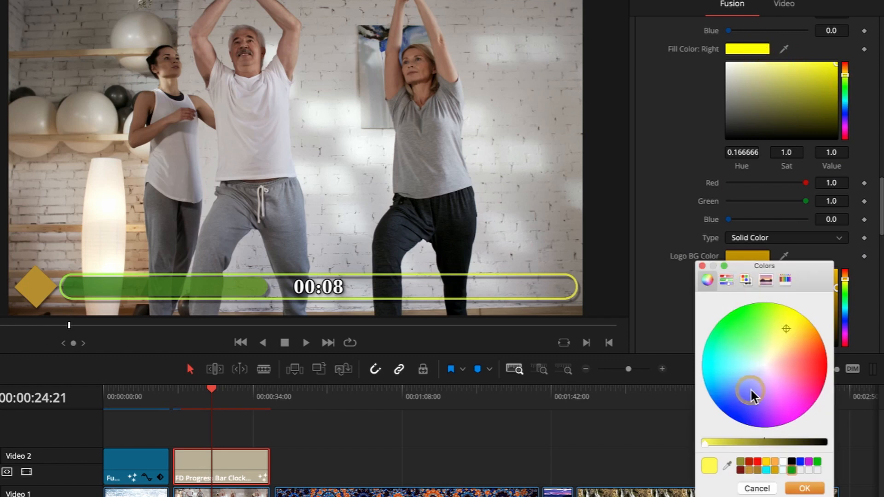
pyautogui.click(817, 461)
pyautogui.click(732, 443)
pyautogui.moveTo(732, 442); pyautogui.dragTo(682, 446)
pyautogui.click(806, 489)
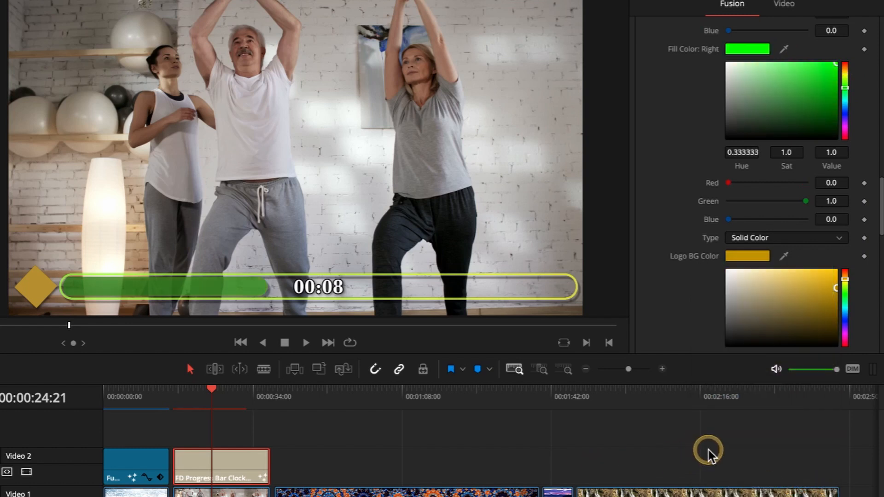
pyautogui.moveTo(213, 386); pyautogui.dragTo(267, 391)
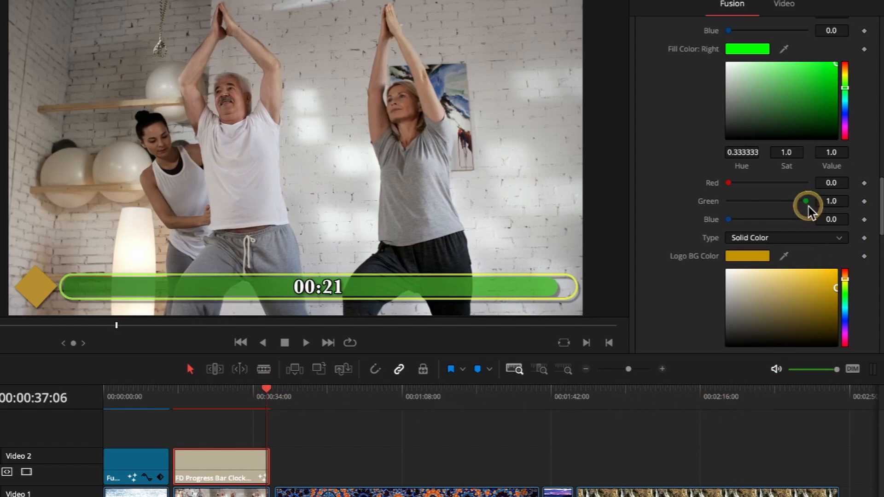
# Step: Try green and blue hues for Logo BG Color and settle on light violet-blue with Hue 0.664, Sat 0.492 and Value 0.898
pyautogui.scroll(-3, 670, 197)
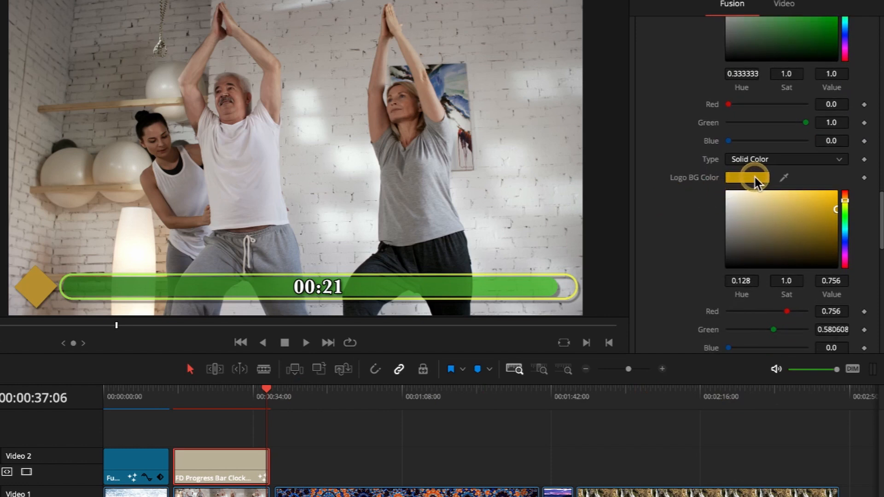
pyautogui.click(845, 215)
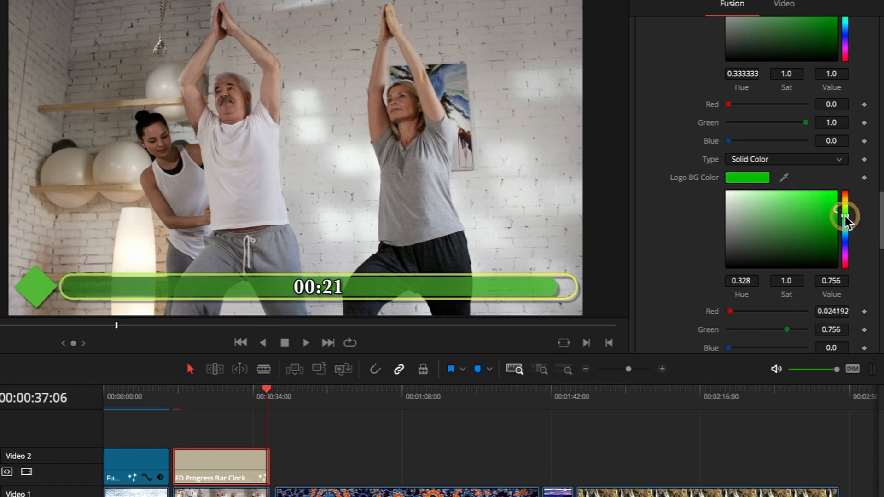
pyautogui.click(844, 242)
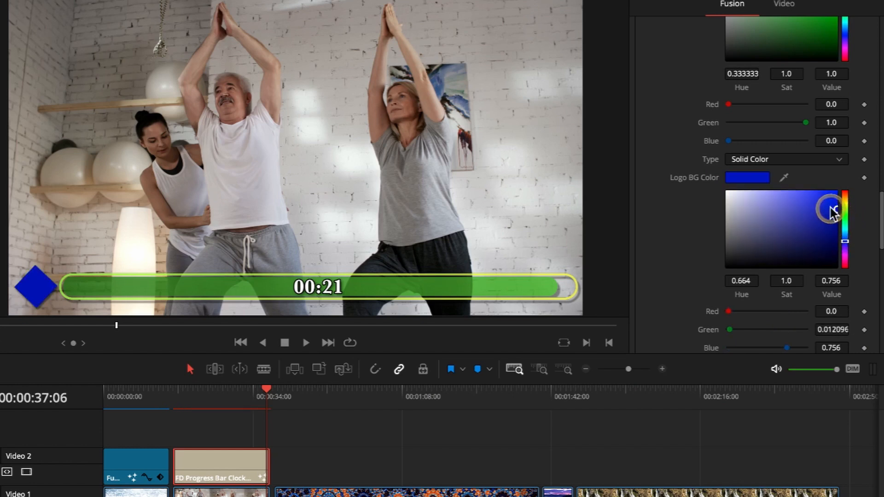
pyautogui.click(804, 202)
pyautogui.moveTo(795, 206)
pyautogui.mouseDown()
pyautogui.moveTo(773, 199)
pyautogui.moveTo(780, 198)
pyautogui.mouseUp()
# Step: Change the Clock Color to the saved golden yellow swatch
pyautogui.scroll(-10, 675, 221)
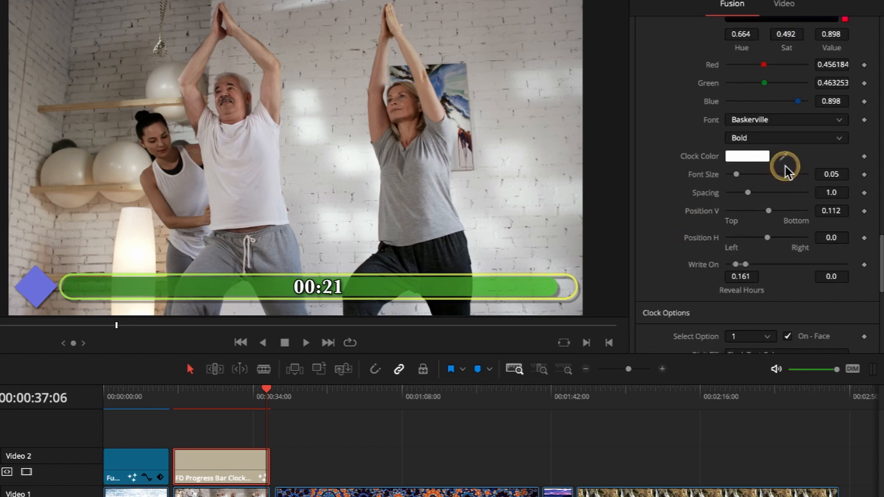
pyautogui.click(754, 162)
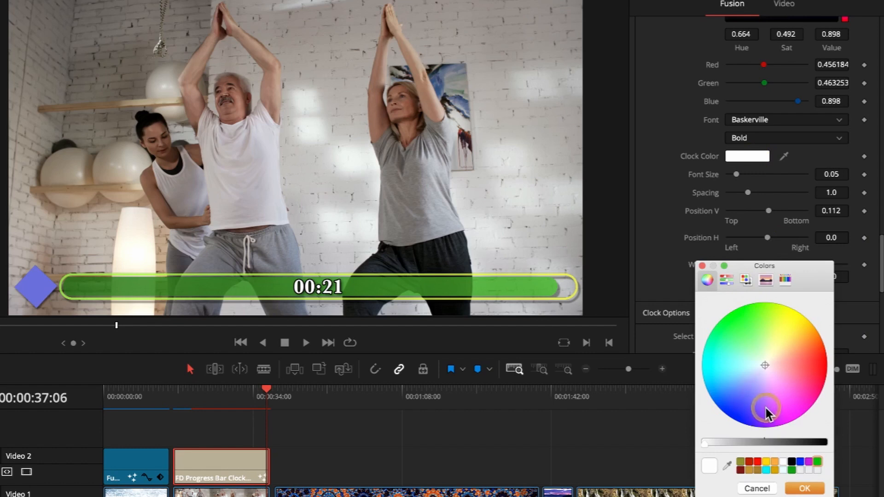
pyautogui.click(766, 460)
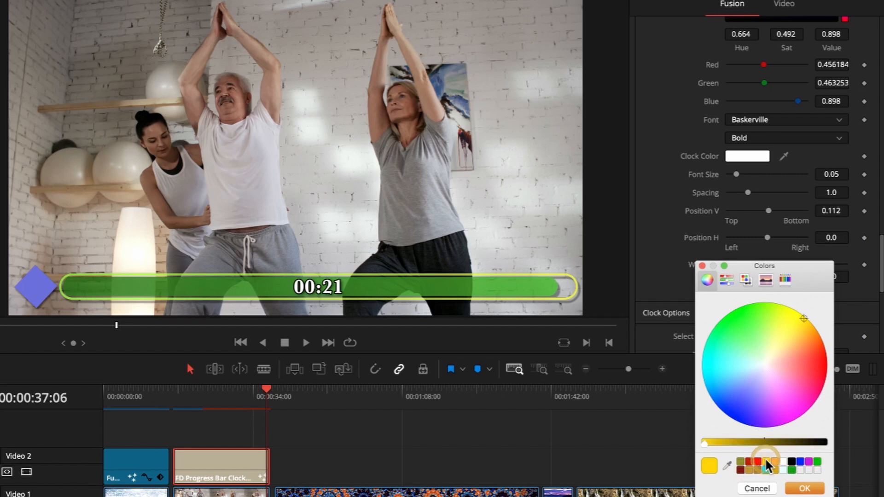
pyautogui.click(804, 489)
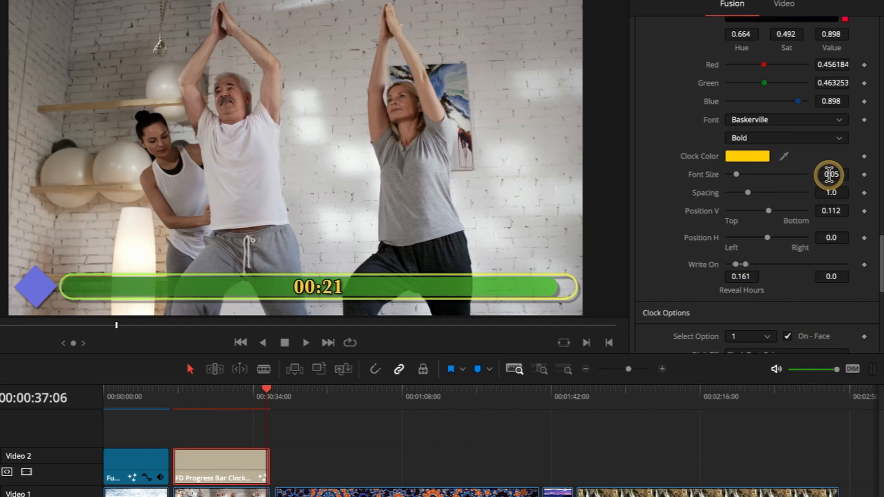
# Step: Set the clock's Font Size to 0.0556 and its font to Arial Black
pyautogui.moveTo(828, 174); pyautogui.dragTo(283, 189)
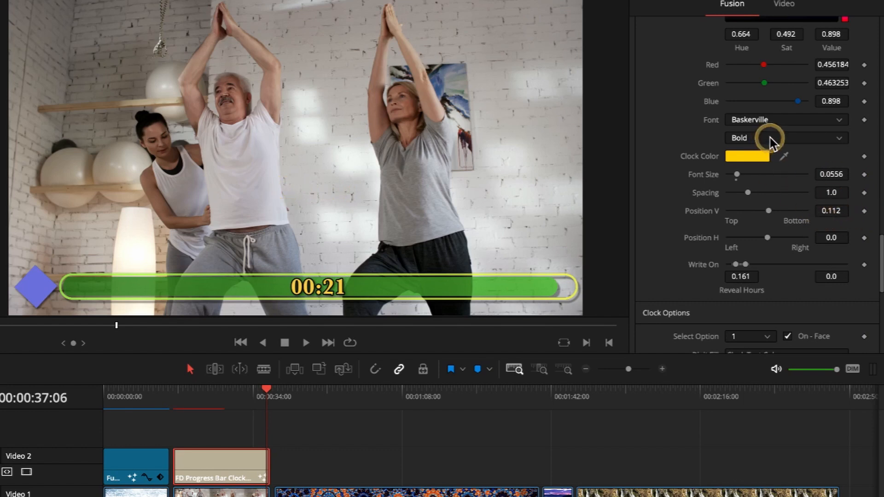
pyautogui.click(787, 127)
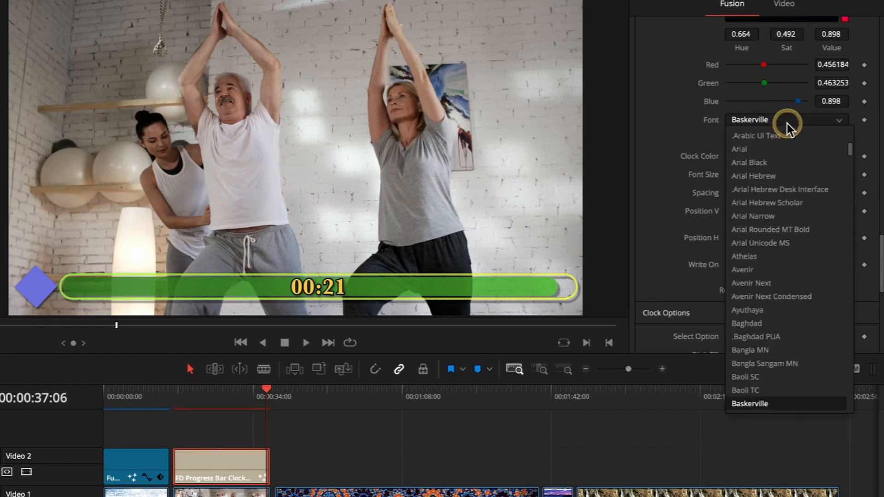
pyautogui.click(777, 163)
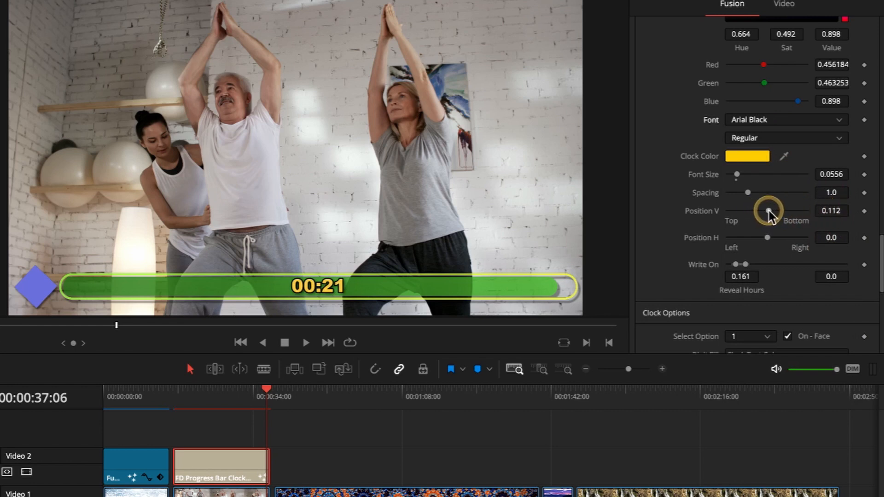
# Step: Try a clock Position V of -0.25, and move the clock up to overlap the bar's upper edge
pyautogui.moveTo(768, 211); pyautogui.dragTo(764, 212)
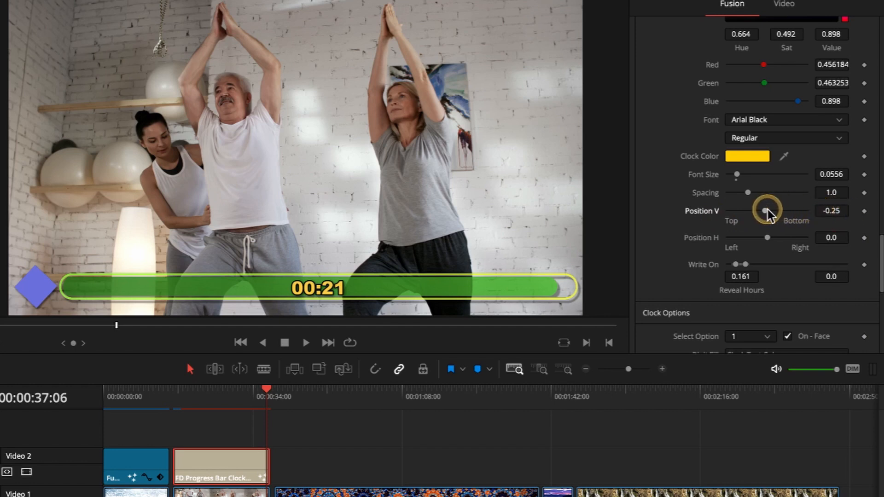
pyautogui.moveTo(765, 210); pyautogui.dragTo(788, 212)
# Step: Hide the bar's outline with an Outline Opacity of 0.0
pyautogui.scroll(4, 784, 120)
pyautogui.scroll(15, 784, 109)
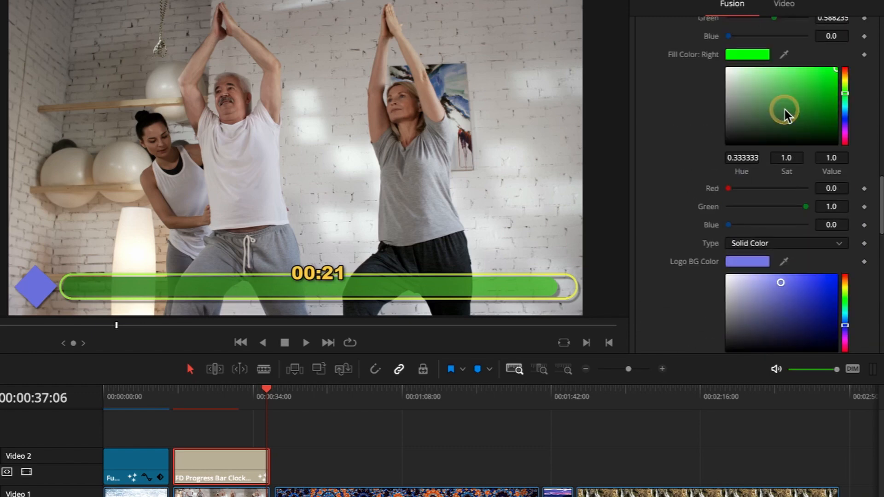
pyautogui.scroll(4, 785, 110)
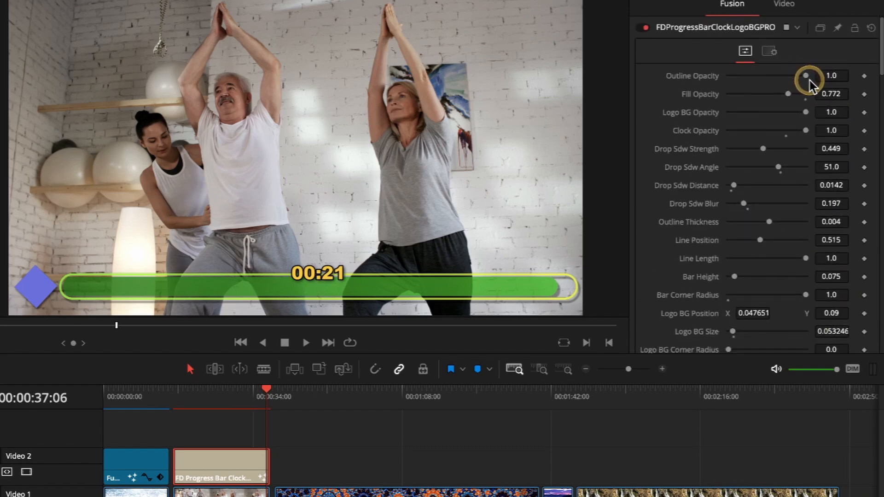
pyautogui.moveTo(810, 79); pyautogui.dragTo(704, 80)
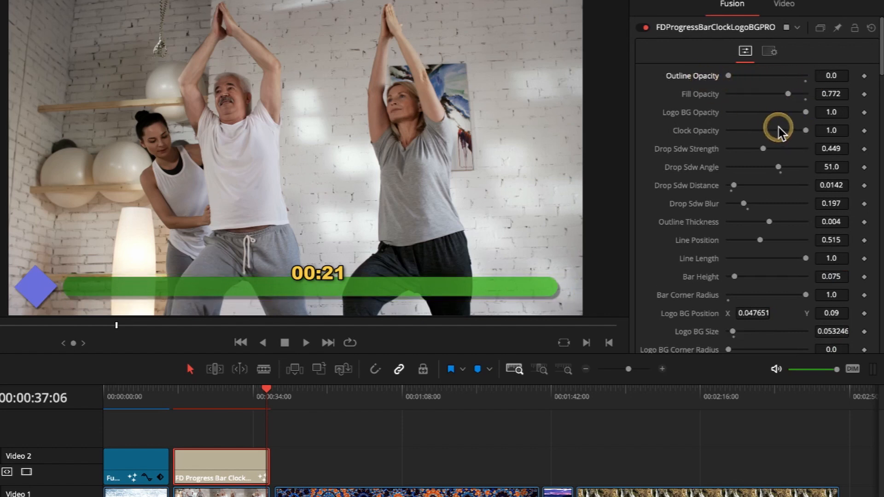
pyautogui.scroll(-3, 778, 127)
pyautogui.scroll(-2, 777, 127)
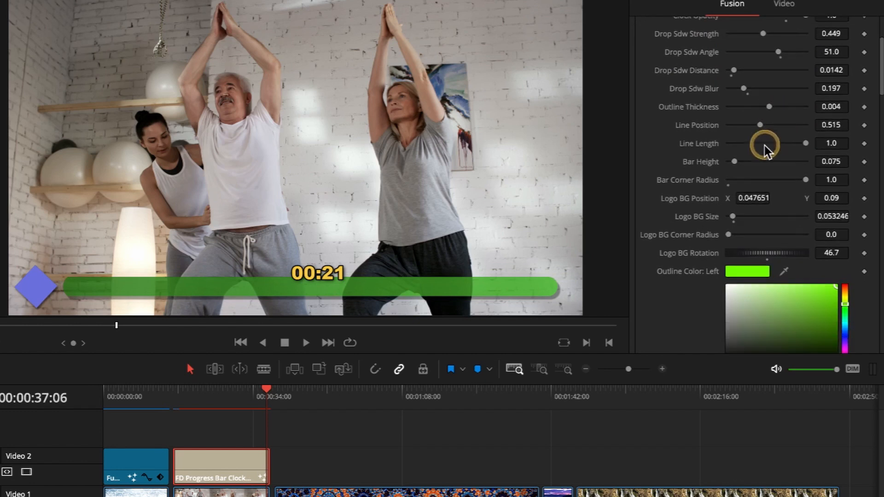
# Step: Reduce the Bar Height to 0.033 and the clock's Font Size to 0.0414
pyautogui.moveTo(834, 162); pyautogui.dragTo(808, 163)
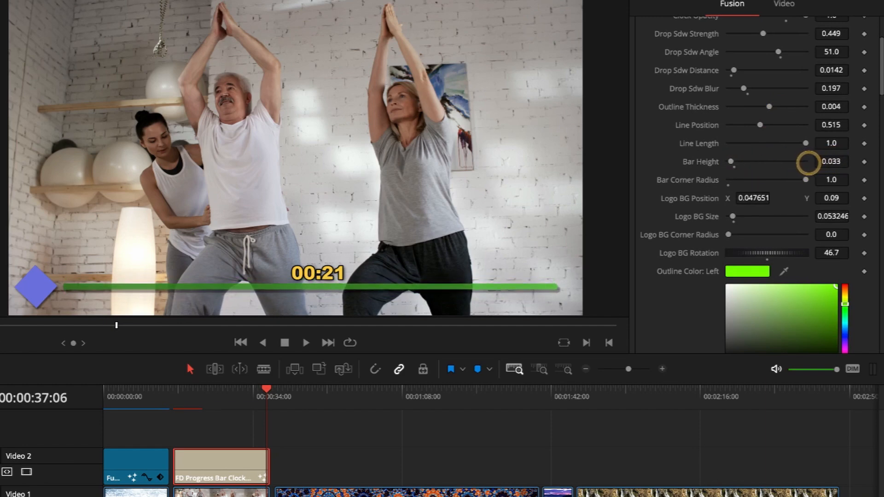
pyautogui.scroll(-10, 758, 186)
pyautogui.scroll(-15, 759, 186)
pyautogui.scroll(-10, 758, 186)
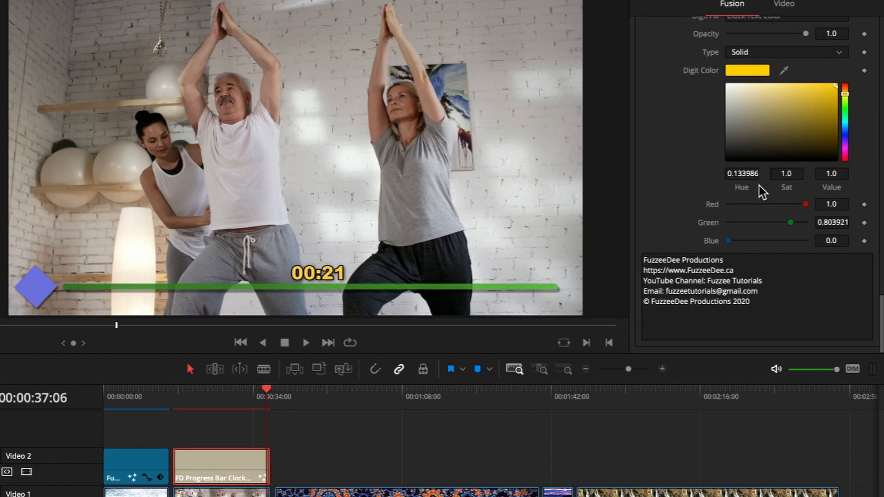
pyautogui.scroll(8, 759, 186)
pyautogui.click(831, 179)
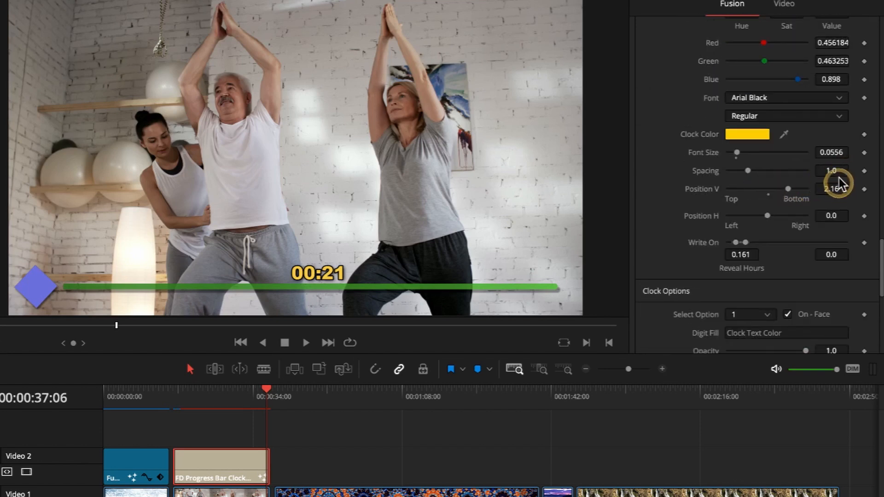
pyautogui.moveTo(836, 152); pyautogui.dragTo(749, 163)
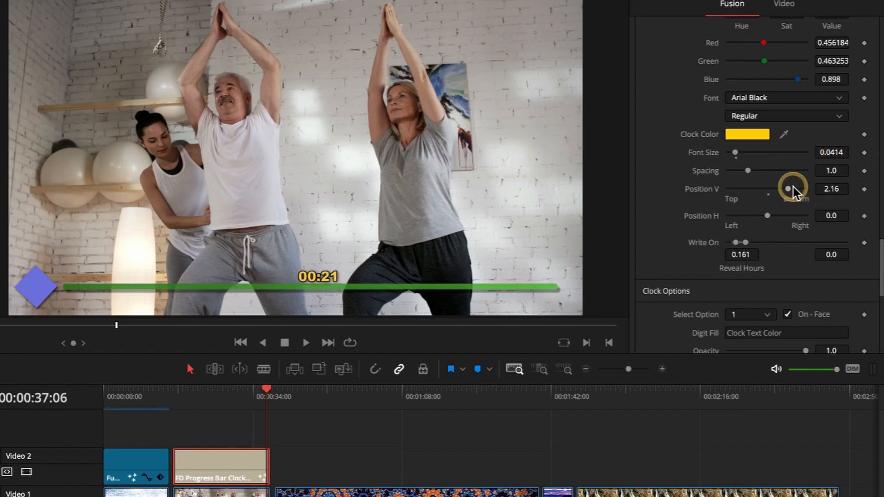
# Step: Move the logo background to X 0.126651, Y 0.15 and shrink its Logo BG Size to 0.031246
pyautogui.scroll(4, 782, 179)
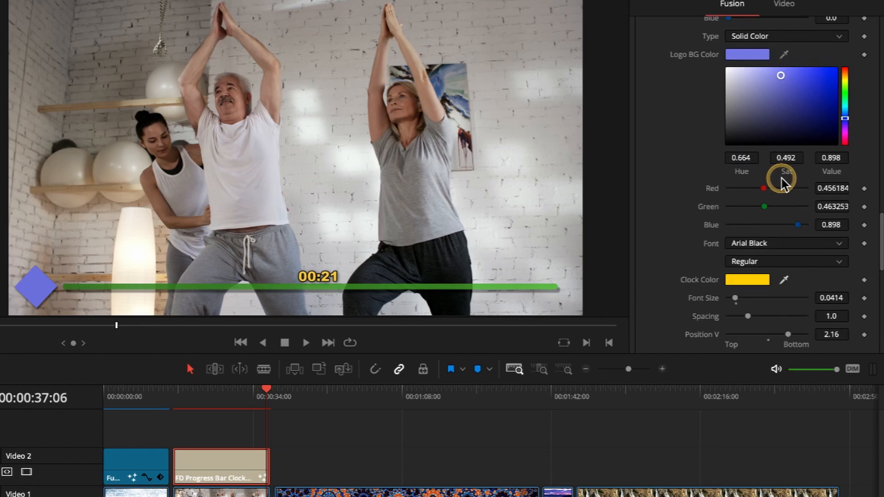
pyautogui.scroll(10, 696, 190)
pyautogui.scroll(10, 696, 191)
pyautogui.scroll(-1, 695, 191)
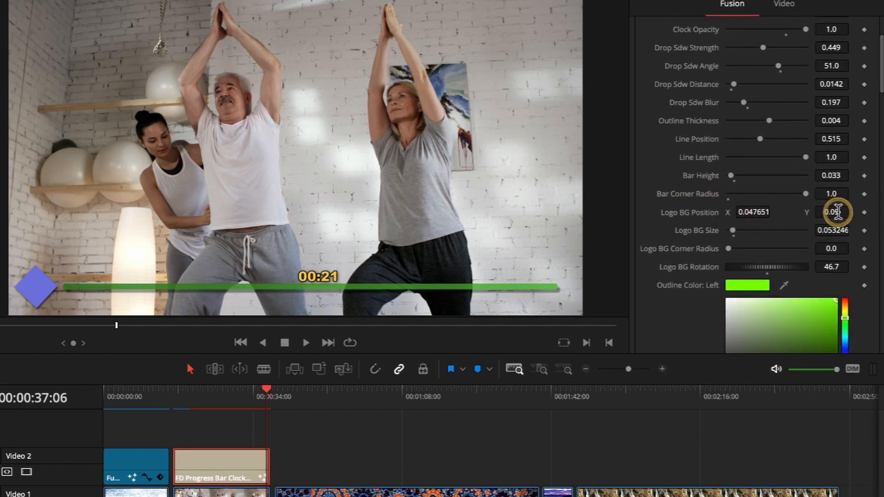
pyautogui.moveTo(829, 214); pyautogui.dragTo(322, 220)
pyautogui.moveTo(758, 213); pyautogui.dragTo(797, 228)
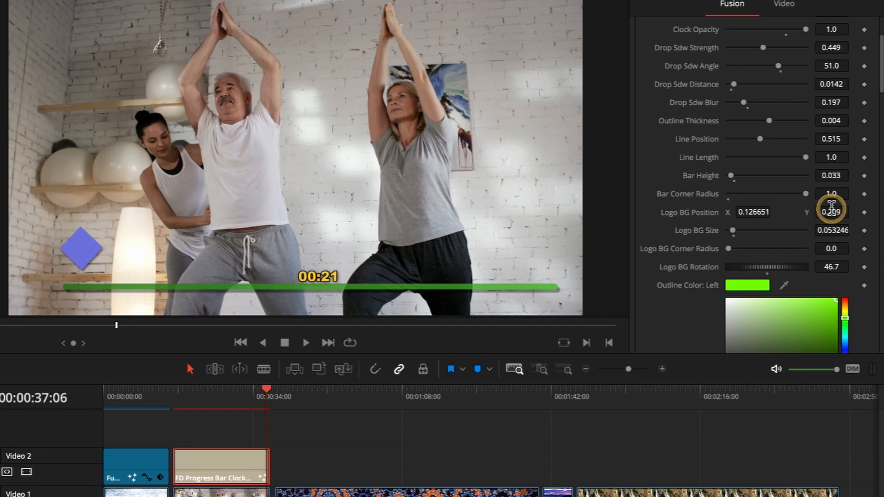
pyautogui.moveTo(833, 223); pyautogui.dragTo(801, 215)
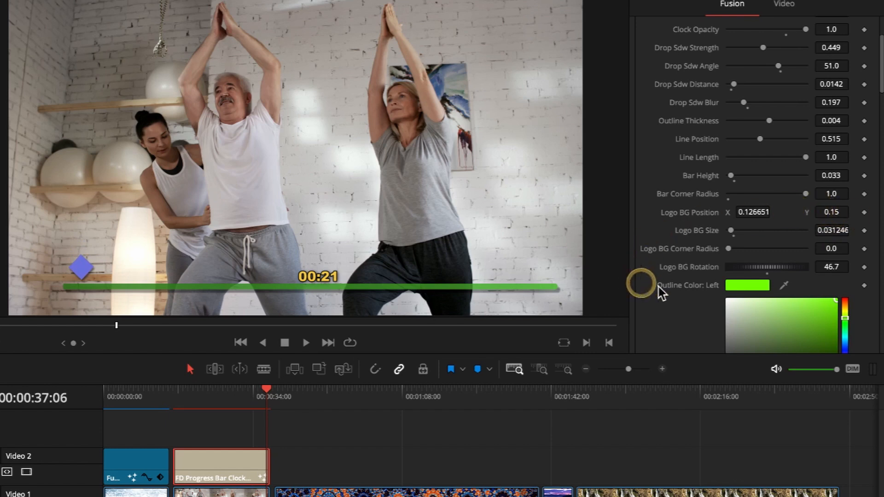
# Step: Try moving the clock sideways along the bar with a Position H of 4.0 and 4.5
pyautogui.scroll(-10, 687, 290)
pyautogui.scroll(-15, 687, 290)
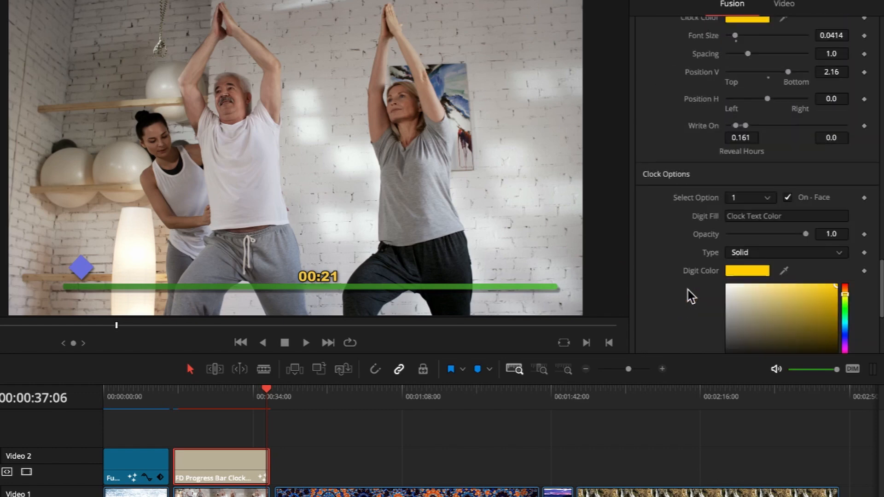
pyautogui.scroll(-3, 687, 290)
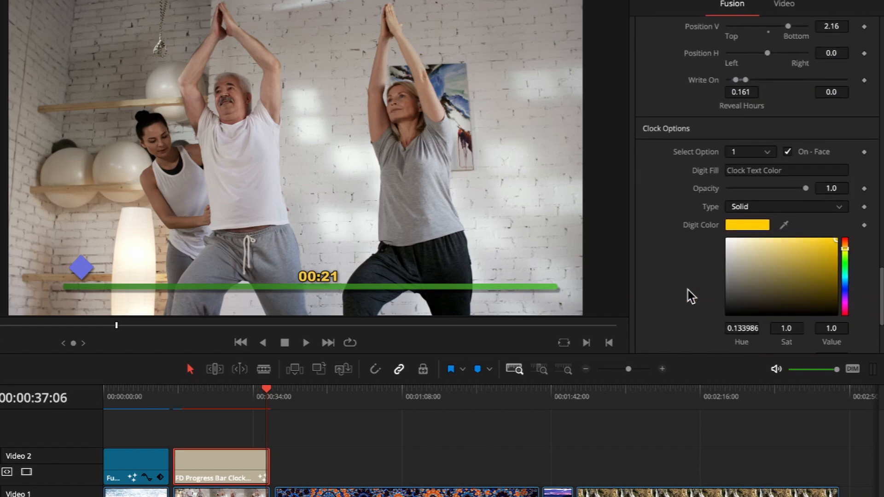
pyautogui.scroll(-8, 690, 225)
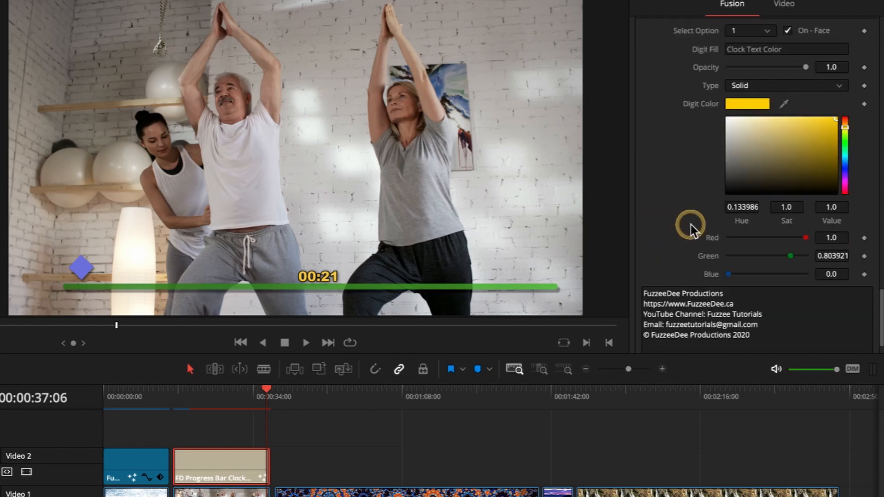
pyautogui.scroll(5, 690, 224)
pyautogui.scroll(8, 690, 225)
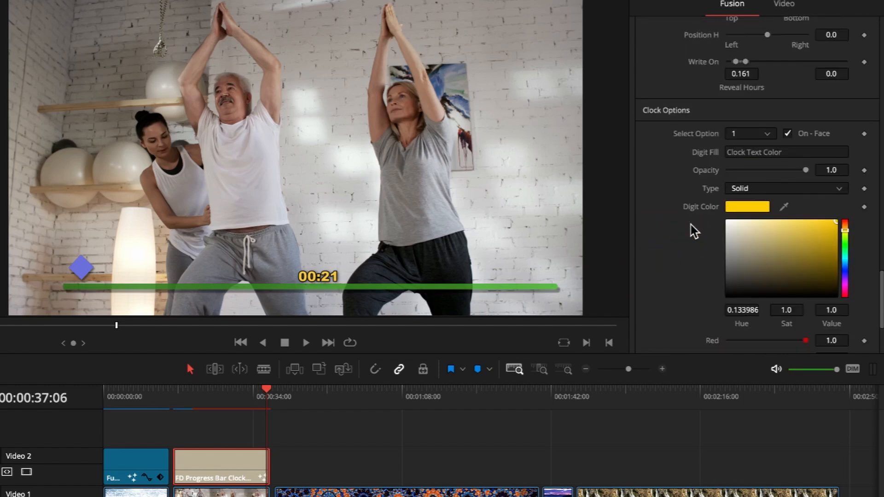
pyautogui.scroll(2, 690, 224)
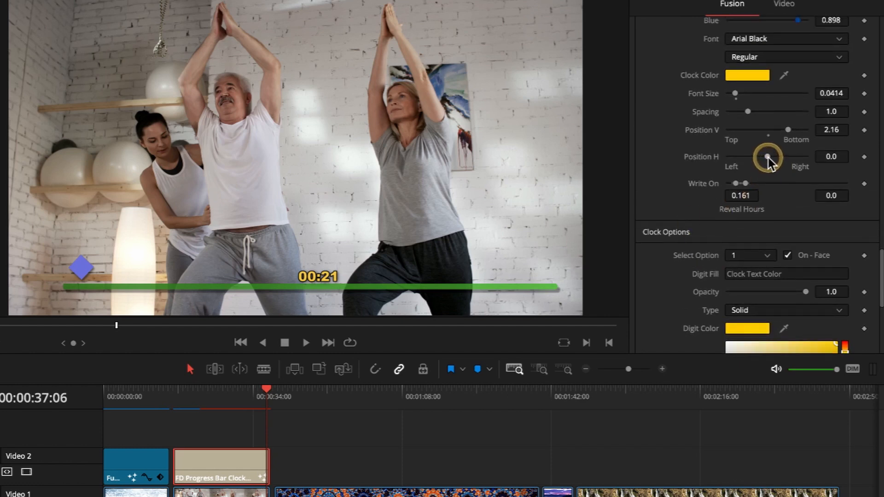
pyautogui.moveTo(768, 157); pyautogui.dragTo(844, 155)
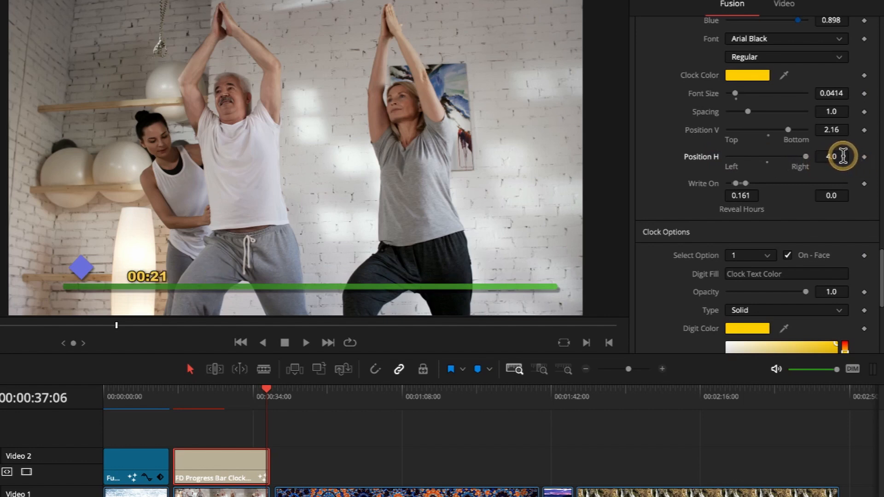
pyautogui.click(843, 156)
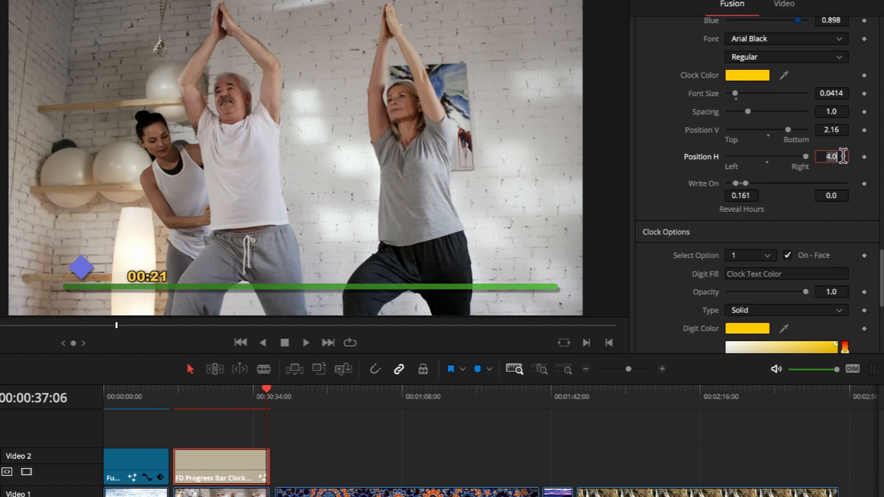
pyautogui.write('4.5')
pyautogui.press('Tab')
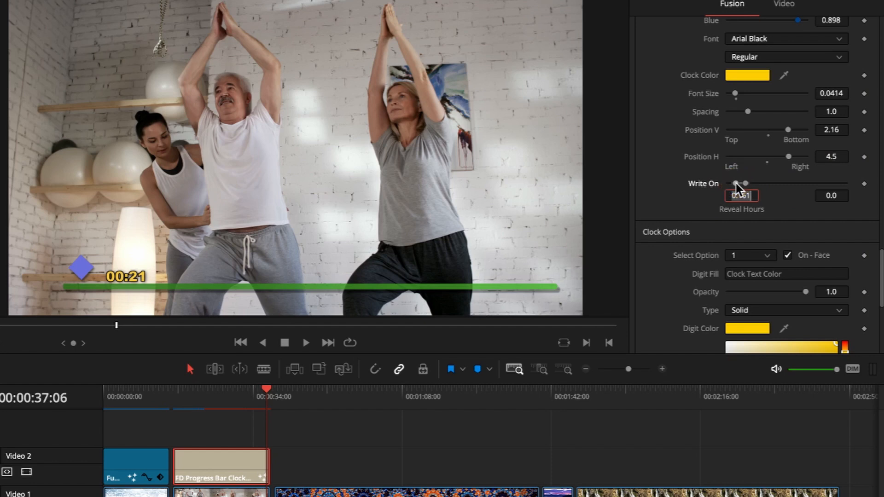
# Step: Reveal and hide the clock's hours with Write On starts of 0.0 and 0.161, and set the clock's Position H to 2.29
pyautogui.moveTo(736, 183); pyautogui.dragTo(693, 183)
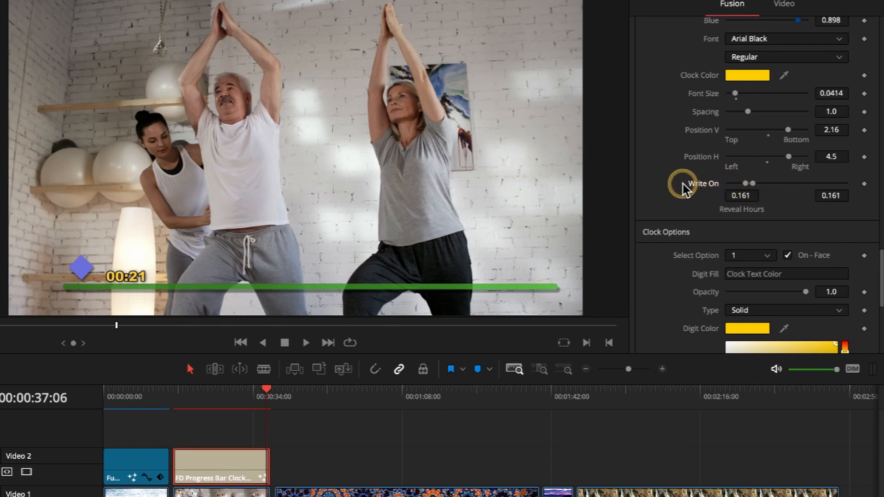
pyautogui.moveTo(735, 184); pyautogui.dragTo(708, 233)
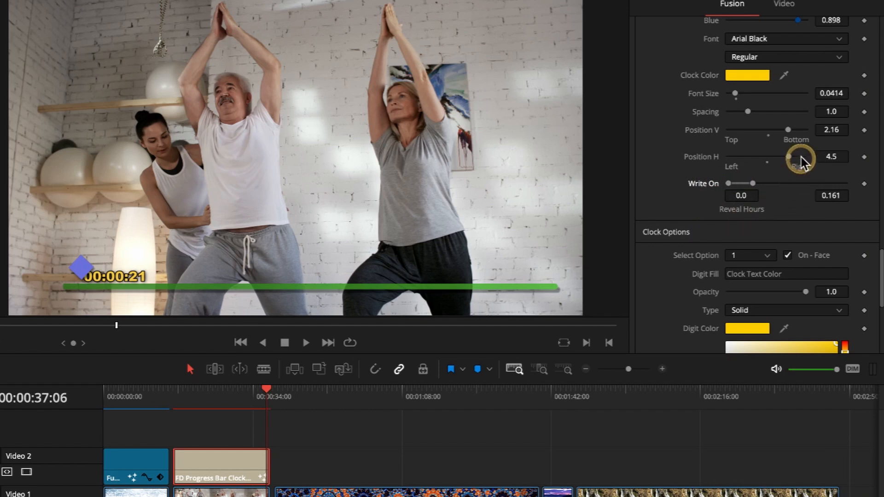
pyautogui.moveTo(790, 156); pyautogui.dragTo(780, 156)
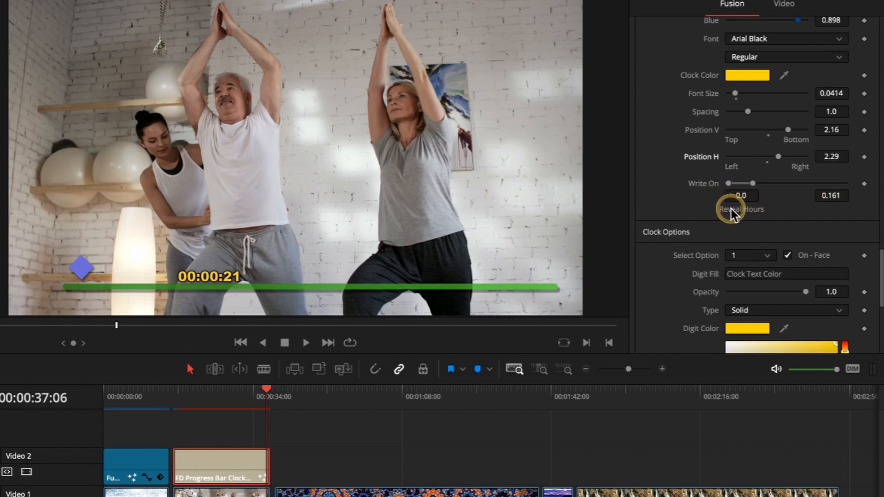
pyautogui.moveTo(728, 183); pyautogui.dragTo(747, 185)
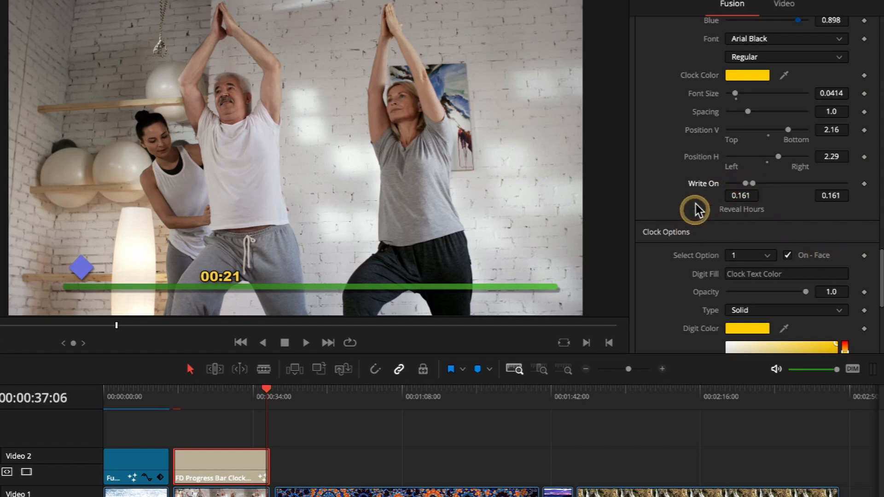
# Step: Switch the clock's Digit Fill type to Gradient and color its starting stop dark golden brown with a Hue of 0.112
pyautogui.scroll(-5, 686, 184)
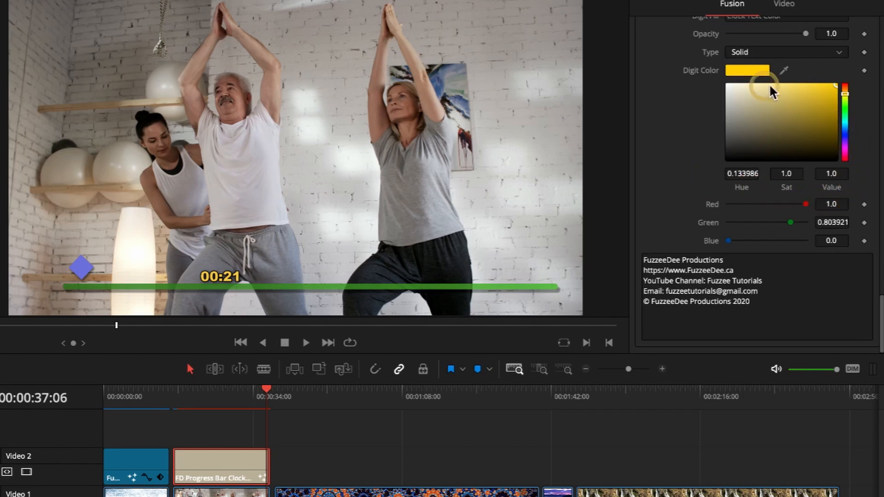
pyautogui.scroll(5, 795, 84)
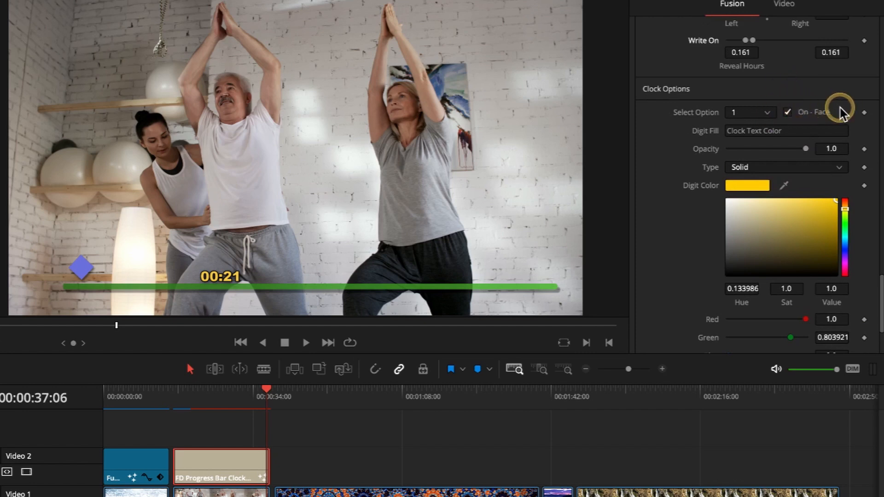
pyautogui.click(804, 166)
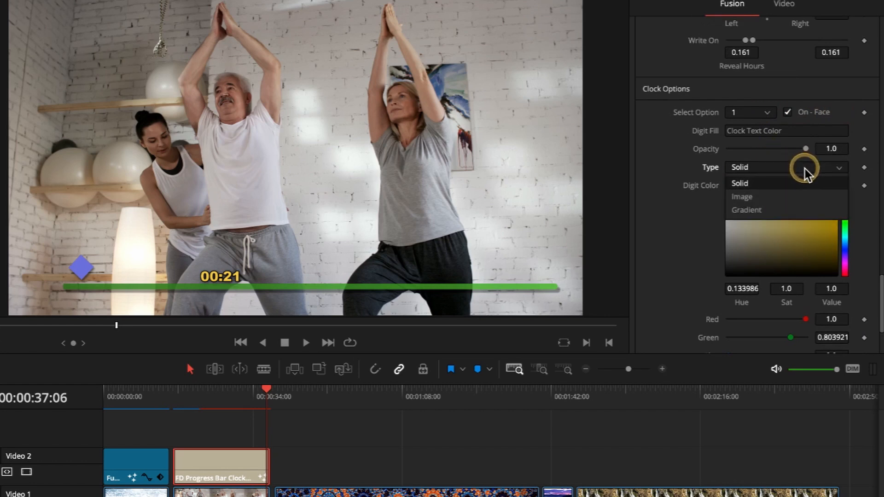
pyautogui.click(774, 213)
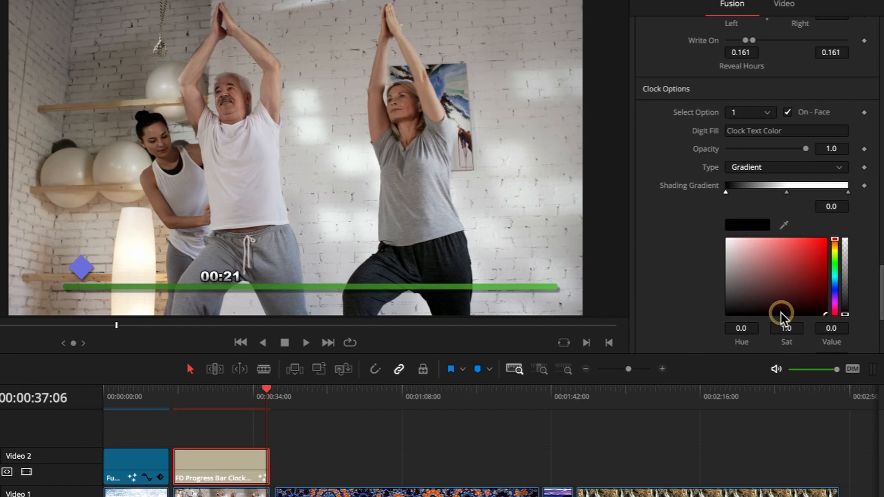
pyautogui.moveTo(834, 315)
pyautogui.mouseDown()
pyautogui.moveTo(718, 308)
pyautogui.moveTo(725, 244)
pyautogui.moveTo(722, 286)
pyautogui.mouseUp()
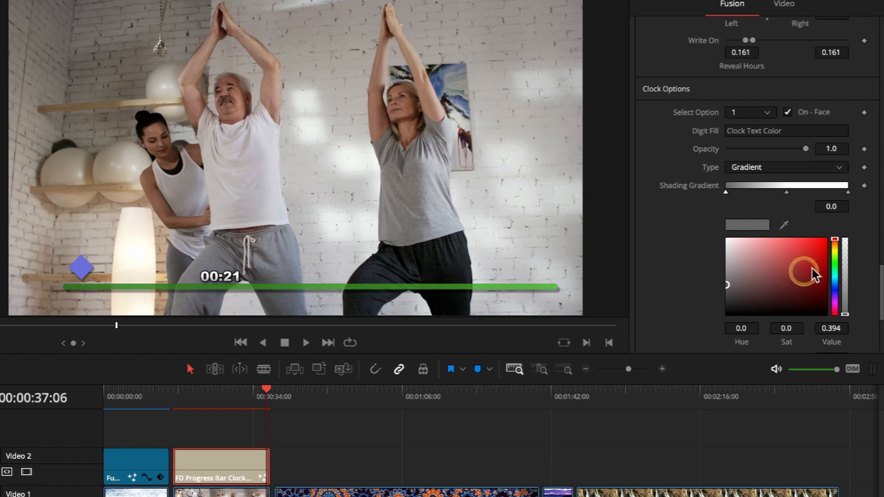
pyautogui.click(835, 248)
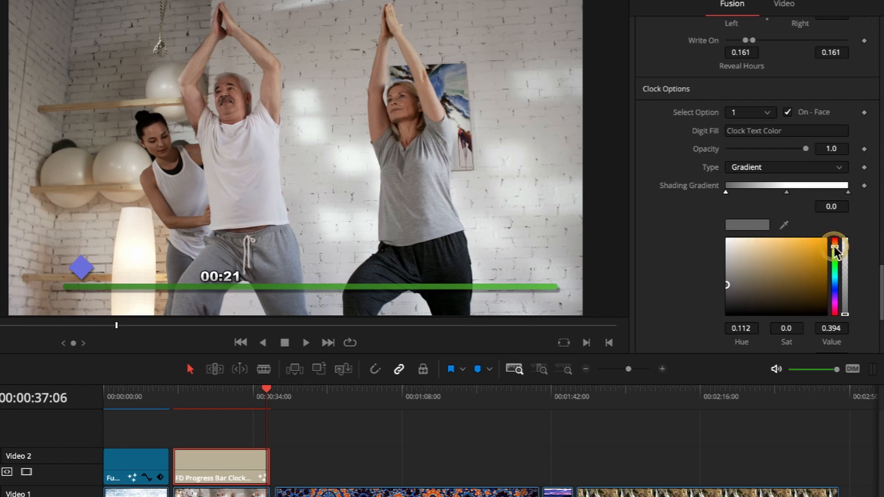
pyautogui.click(822, 269)
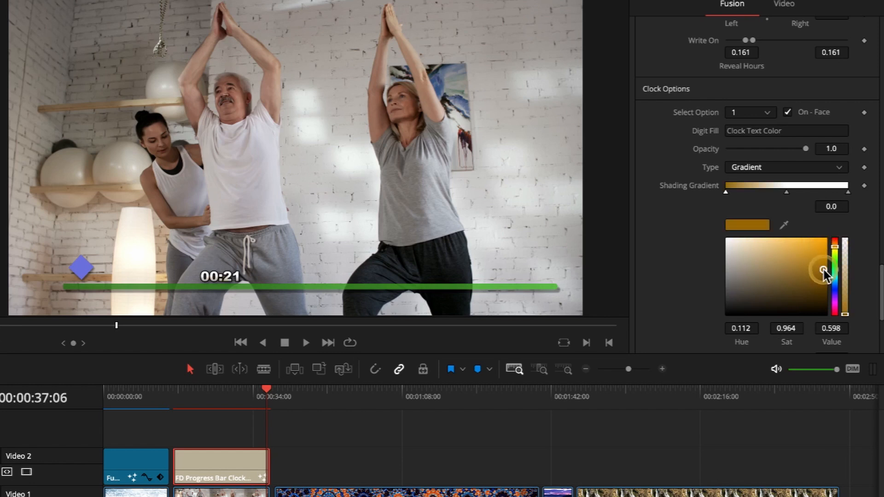
pyautogui.moveTo(824, 270); pyautogui.dragTo(825, 272)
pyautogui.click(742, 225)
# Step: Color the gradient's middle stop orange with Hue 0.112, Sat 0.988 and Value 1.0, and move it to 0.313432
pyautogui.click(788, 191)
pyautogui.click(786, 192)
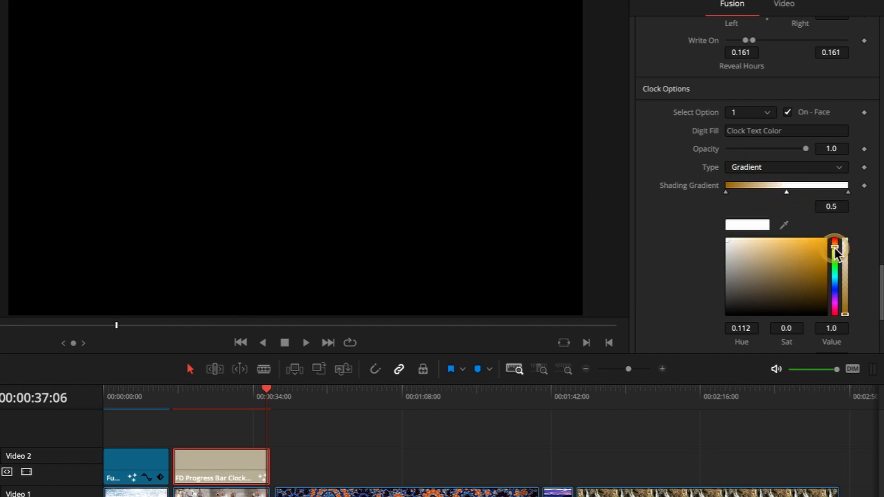
pyautogui.click(823, 239)
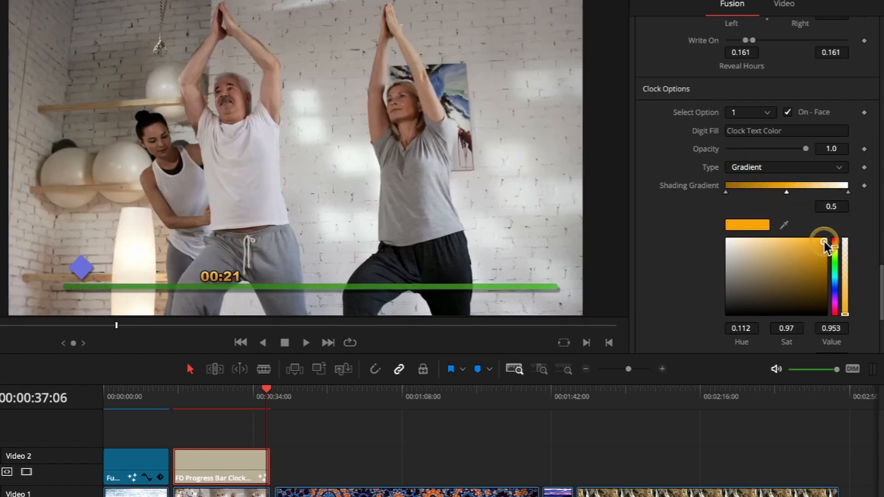
pyautogui.moveTo(824, 237); pyautogui.dragTo(826, 236)
pyautogui.moveTo(786, 193)
pyautogui.mouseDown()
pyautogui.moveTo(738, 193)
pyautogui.moveTo(762, 193)
pyautogui.mouseUp()
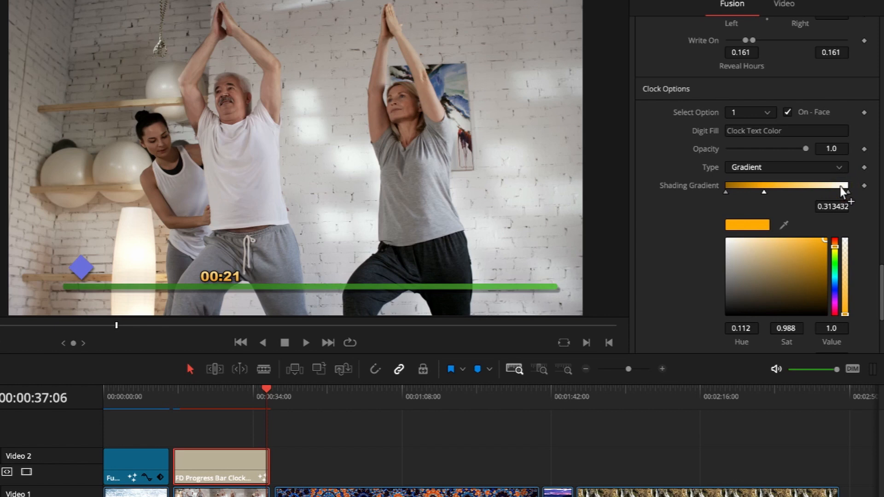
# Step: Add a pale stop near the gradient's white end, move it to 0.402985, and bring the orange stop close to it at 0.378109
pyautogui.click(840, 190)
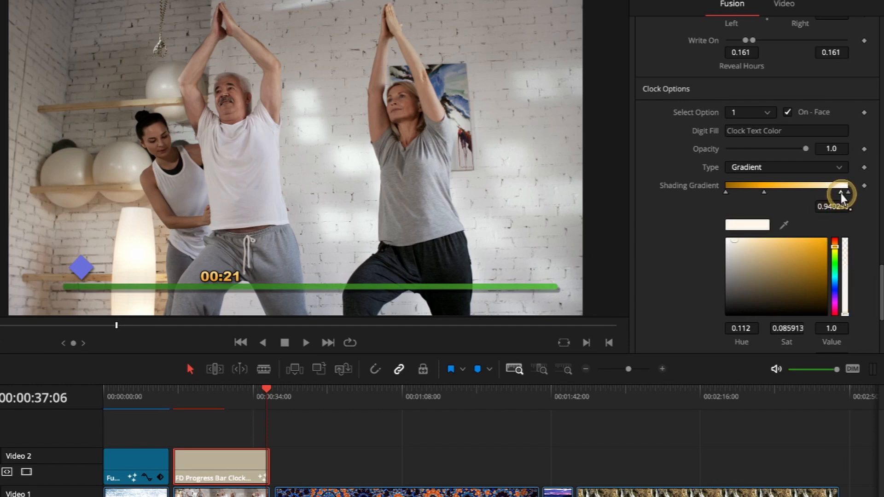
pyautogui.moveTo(834, 194); pyautogui.dragTo(774, 195)
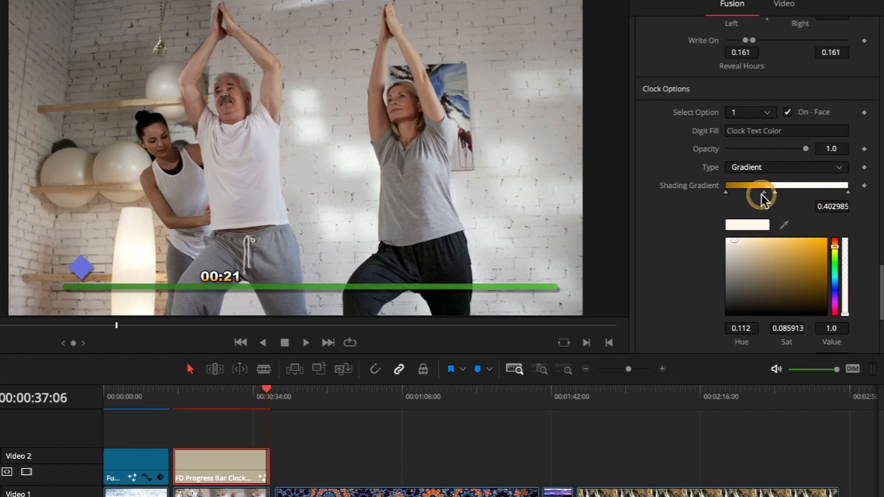
pyautogui.click(768, 193)
pyautogui.moveTo(767, 195); pyautogui.dragTo(773, 194)
pyautogui.click(823, 198)
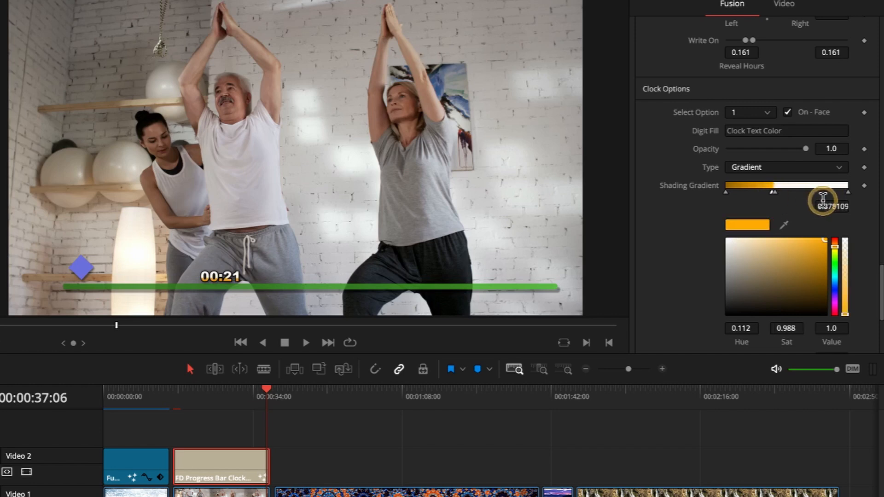
# Step: Spread the gradient out by moving the orange stop to 0.278606 and the added pale stop to 1.0
pyautogui.click(775, 194)
pyautogui.moveTo(773, 193)
pyautogui.mouseDown()
pyautogui.moveTo(785, 195)
pyautogui.moveTo(758, 195)
pyautogui.mouseUp()
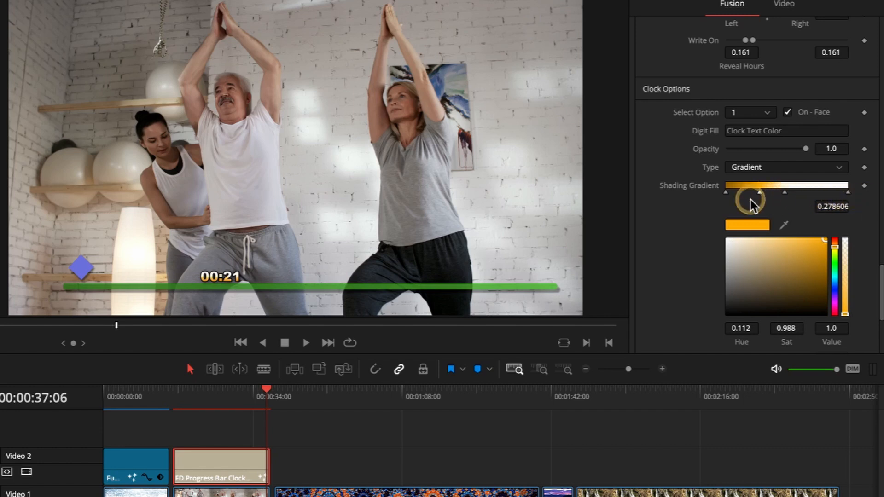
pyautogui.click(784, 194)
pyautogui.moveTo(784, 193); pyautogui.dragTo(847, 193)
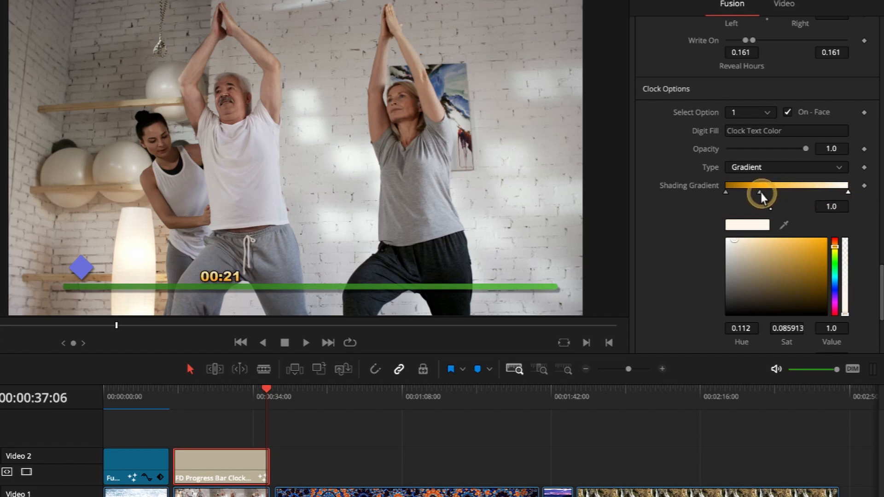
# Step: Move the digit gradient's orange stop to 0.393034 and set the Mapping Angle to 90.0, keeping Alpha at 1.0
pyautogui.moveTo(760, 193)
pyautogui.mouseDown()
pyautogui.moveTo(790, 194)
pyautogui.moveTo(773, 193)
pyautogui.mouseUp()
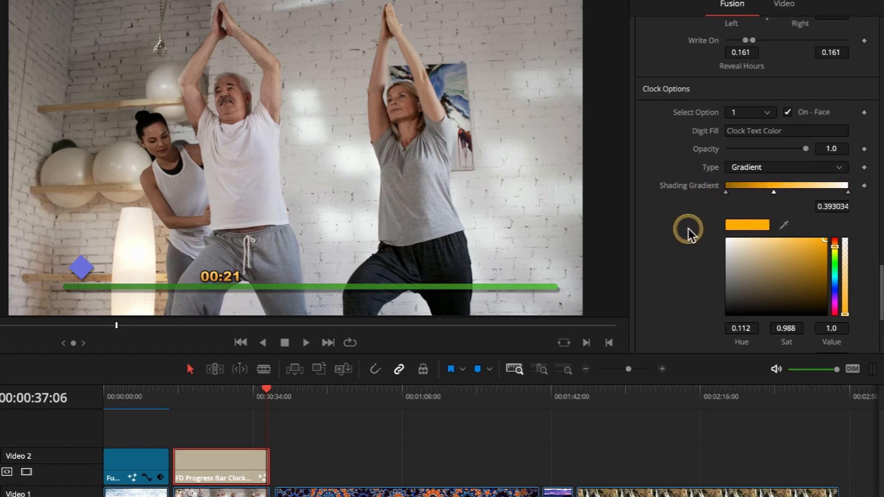
pyautogui.scroll(-4, 688, 233)
pyautogui.scroll(-1, 689, 229)
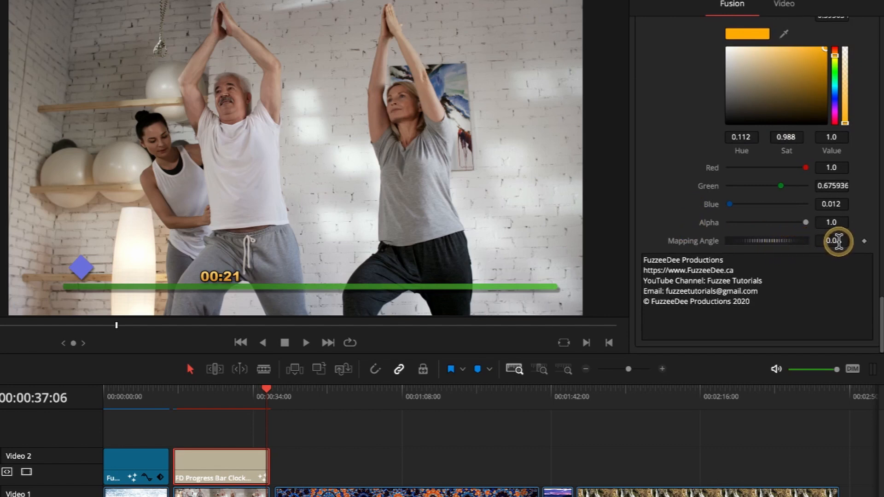
pyautogui.moveTo(838, 240); pyautogui.dragTo(722, 231)
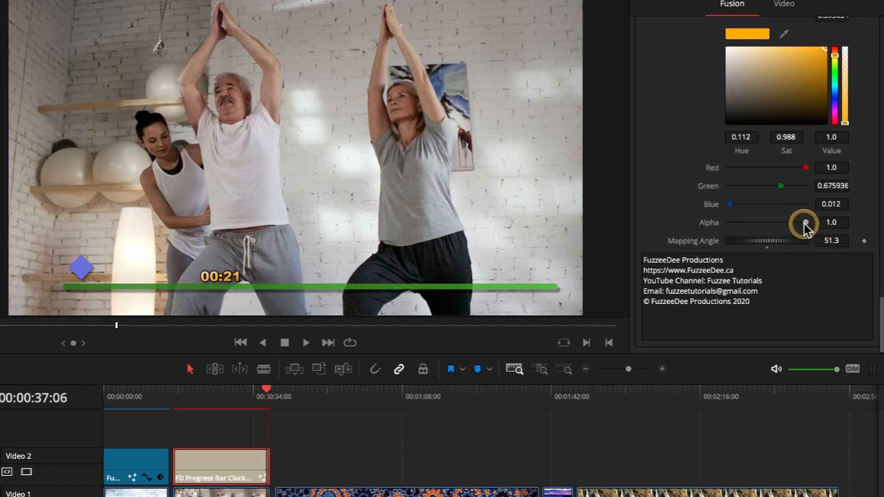
pyautogui.click(767, 247)
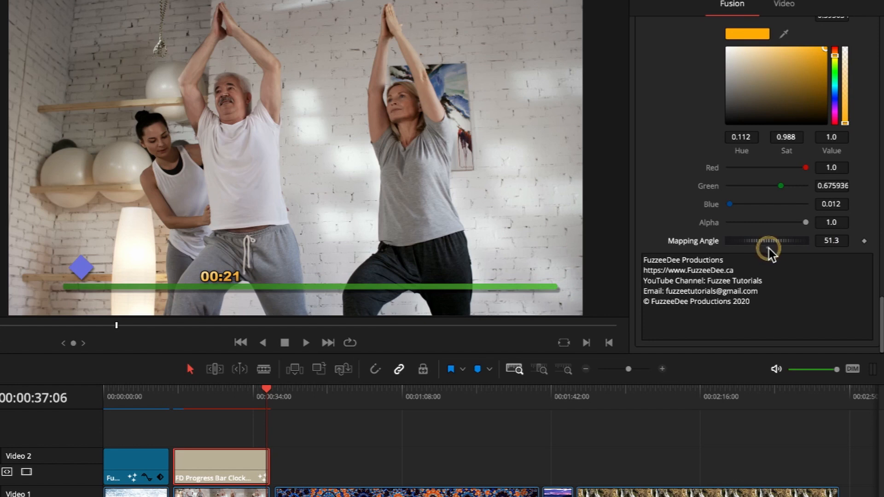
pyautogui.moveTo(772, 250); pyautogui.dragTo(792, 242)
pyautogui.moveTo(792, 242); pyautogui.dragTo(863, 245)
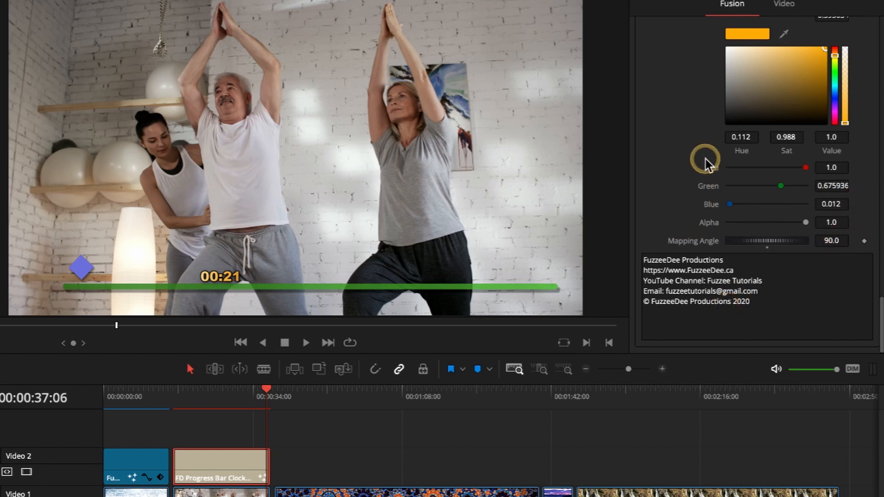
pyautogui.click(802, 223)
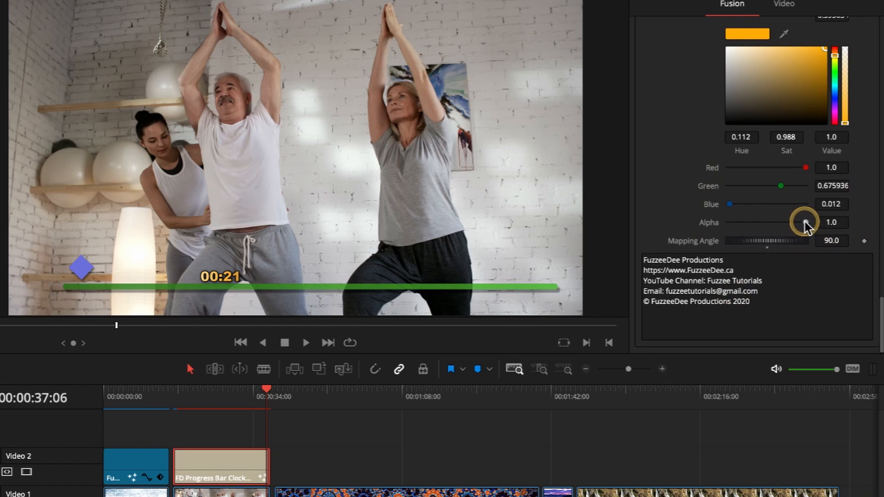
pyautogui.moveTo(805, 224)
pyautogui.mouseDown()
pyautogui.moveTo(734, 223)
pyautogui.moveTo(816, 227)
pyautogui.mouseUp()
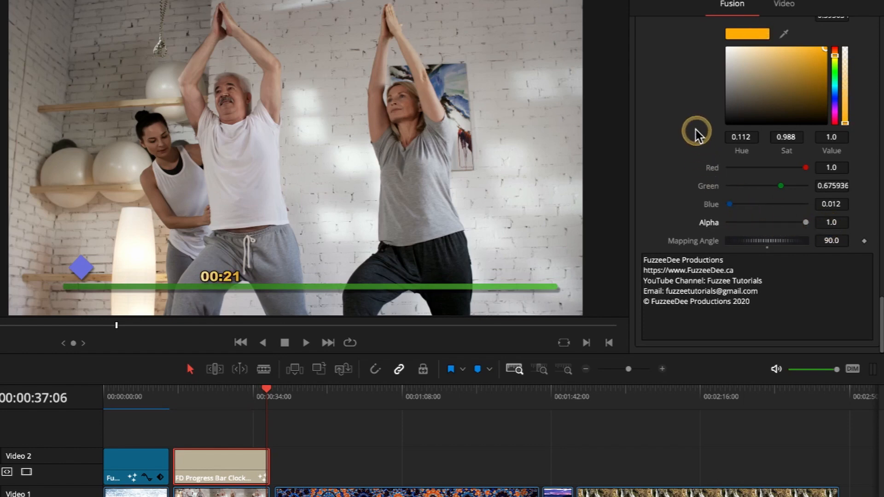
pyautogui.scroll(3, 695, 128)
pyautogui.scroll(10, 695, 128)
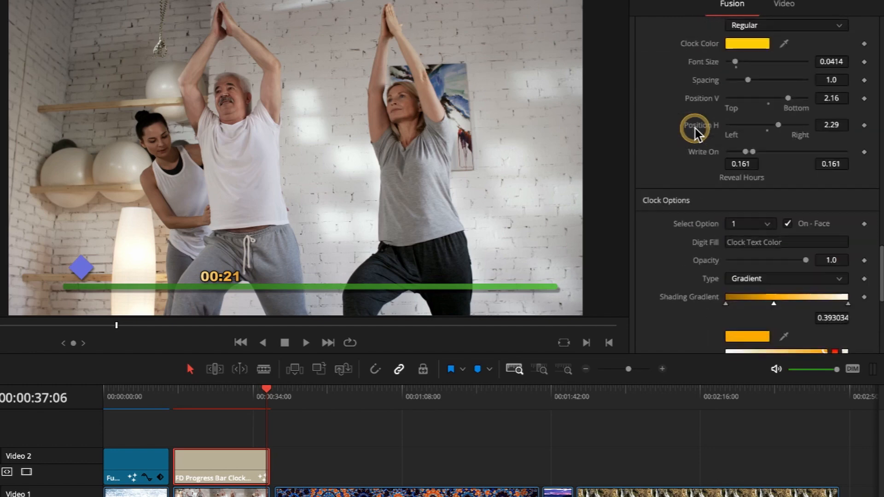
pyautogui.scroll(10, 695, 128)
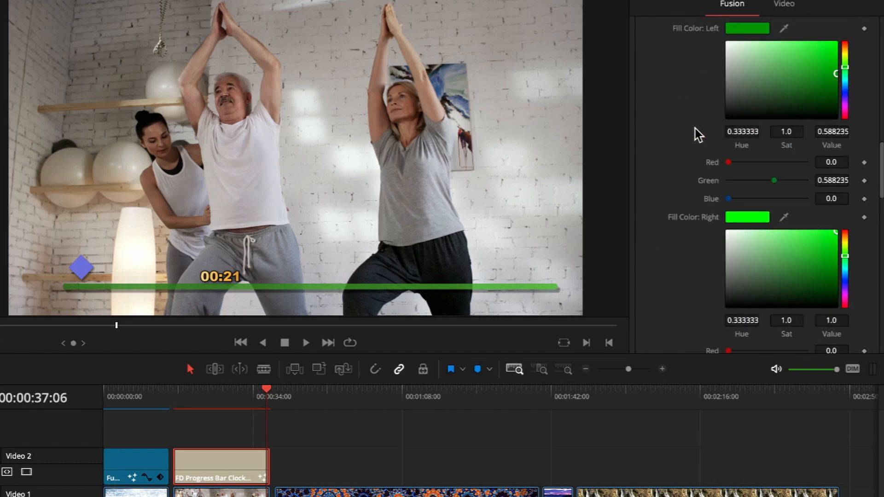
pyautogui.scroll(10, 695, 128)
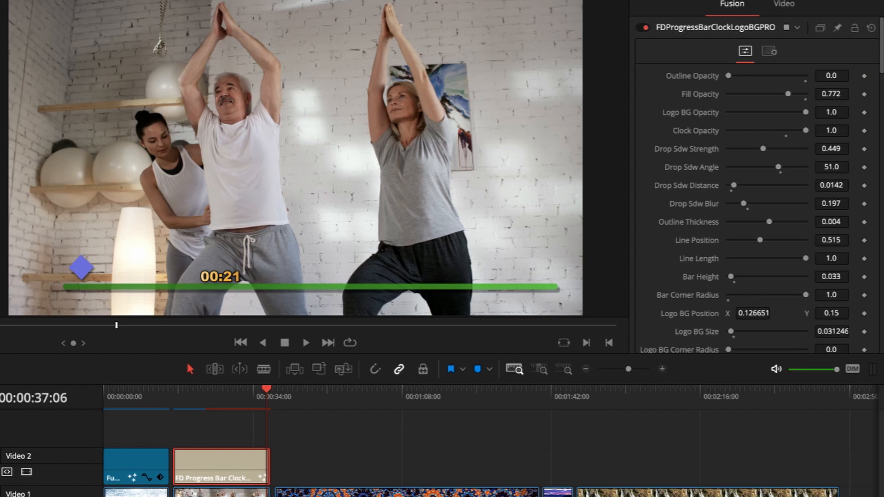
# Step: Place the FD Progress Bar Clock Logo BG FREE title on Video 2 above the kaleidoscope clip and stretch it to that clip's full length
pyautogui.moveTo(304, 496); pyautogui.dragTo(277, 475)
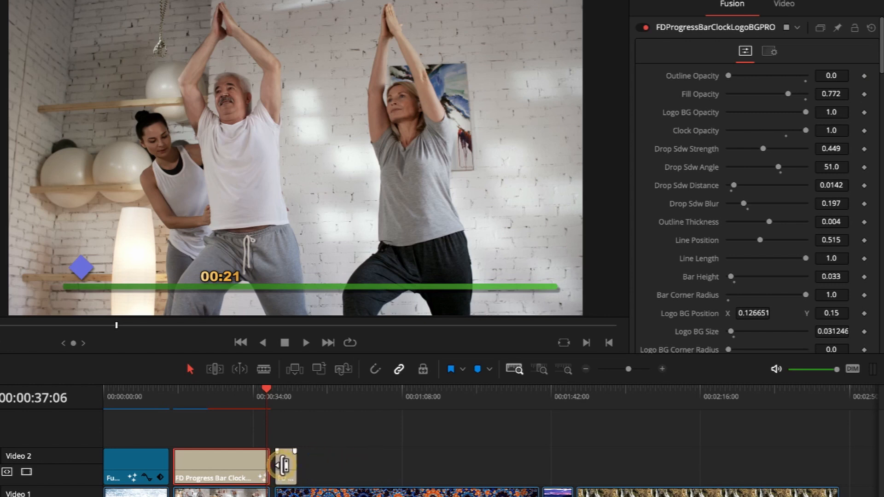
pyautogui.click(291, 465)
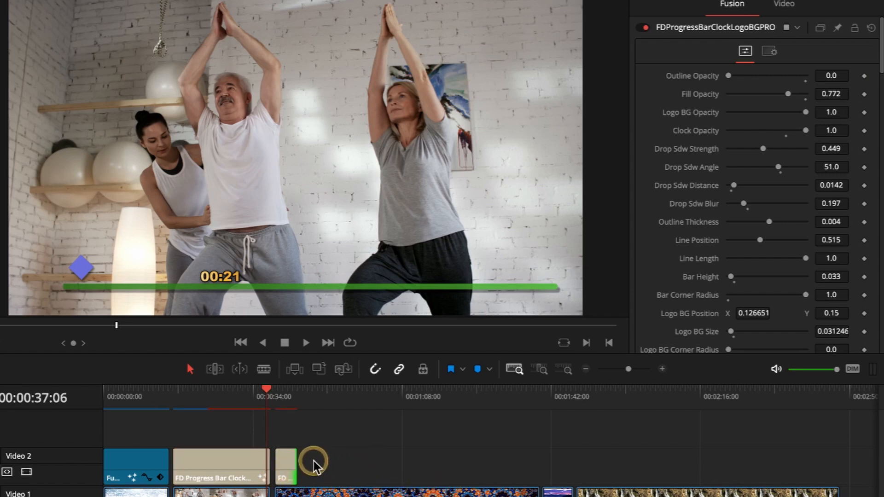
pyautogui.moveTo(287, 469); pyautogui.dragTo(538, 479)
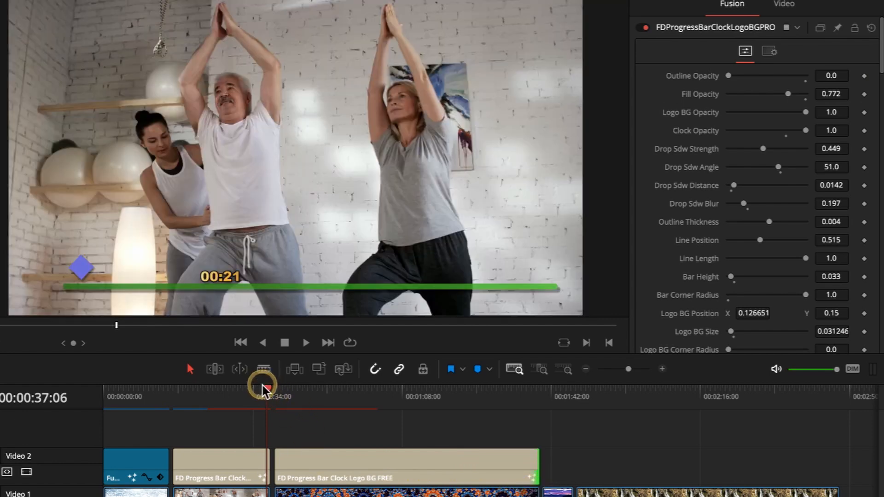
# Step: Preview the FREE title at 00:00:43:14 and select it to show its settings
pyautogui.moveTo(267, 388); pyautogui.dragTo(295, 397)
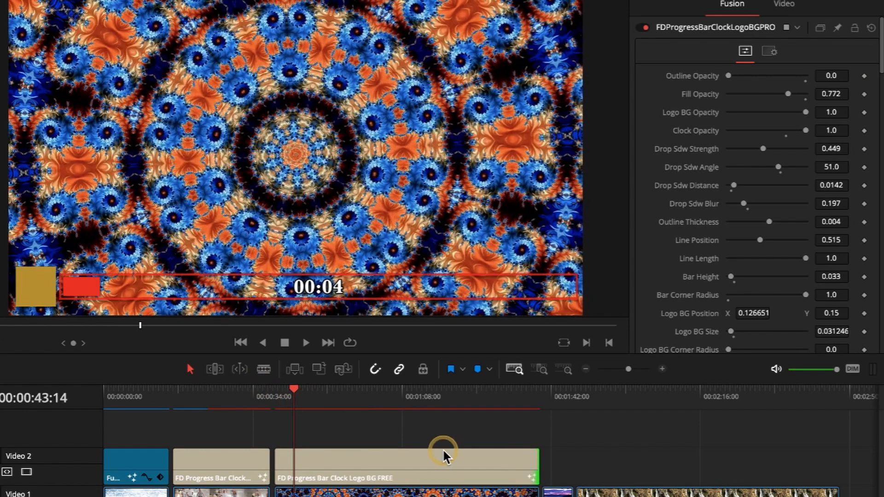
pyautogui.click(346, 456)
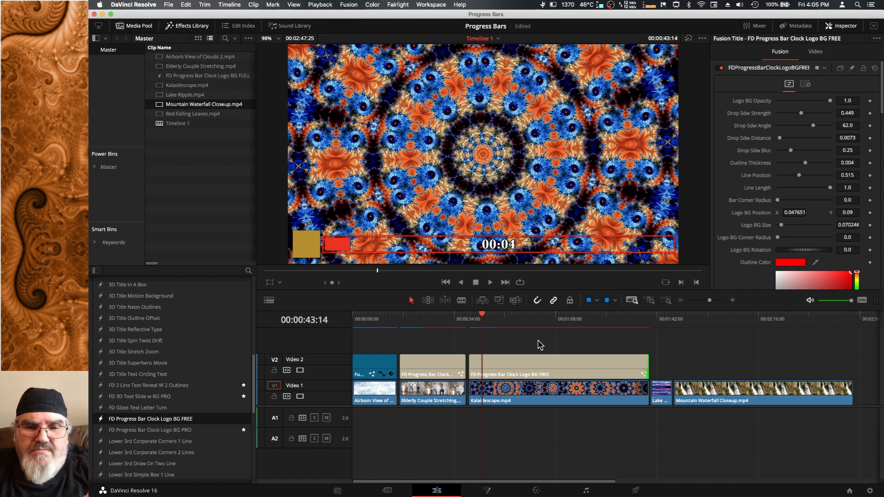
pyautogui.click(536, 343)
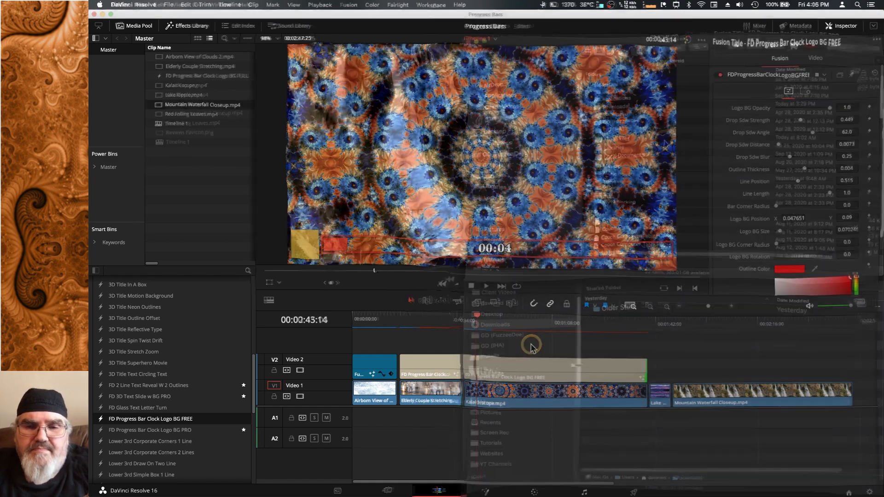
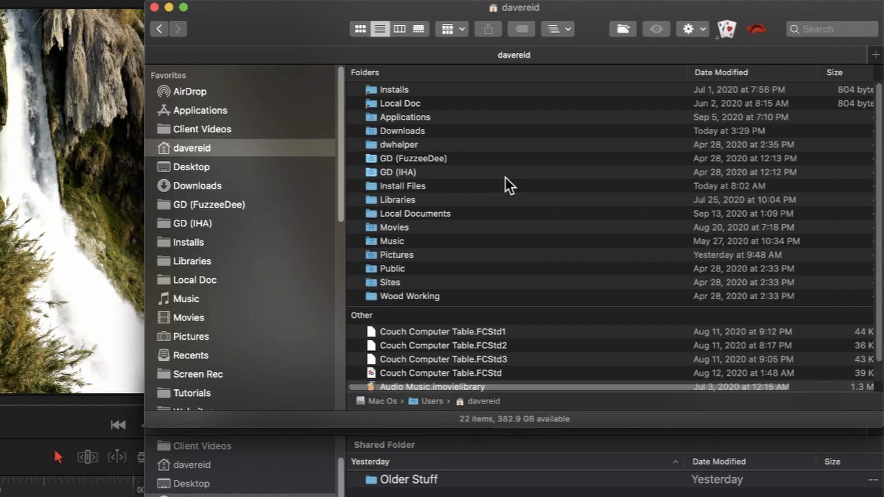
# Step: Reveal the home folder's hidden items in Finder and open the Fusion Macros folder within Library, Blackmagic Design, DaVinci Resolve
pyautogui.press('super+shift+period')
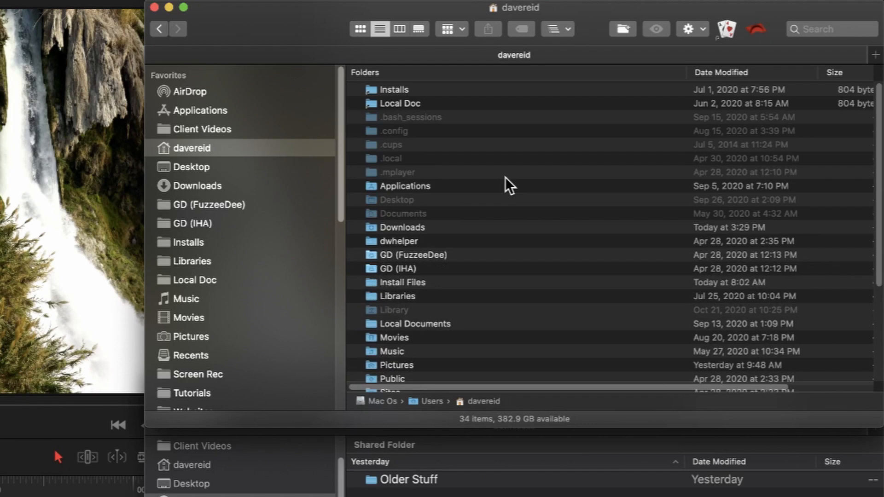
pyautogui.doubleClick(374, 313)
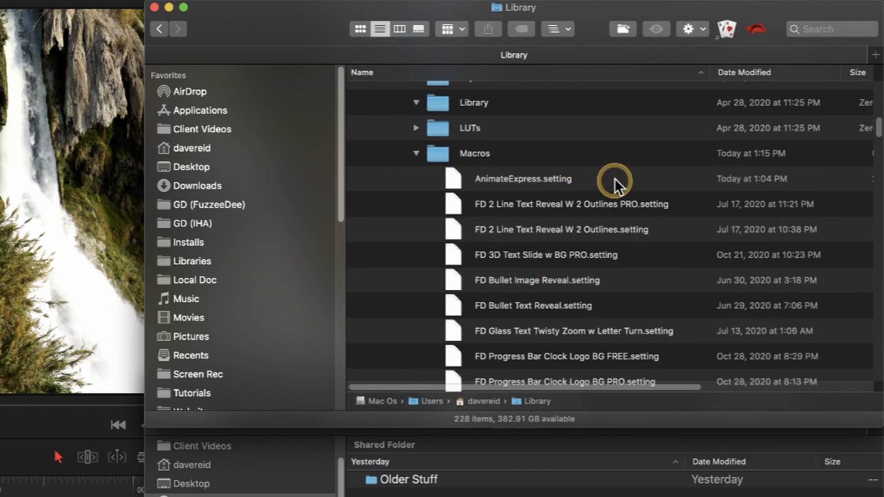
pyautogui.scroll(10, 612, 186)
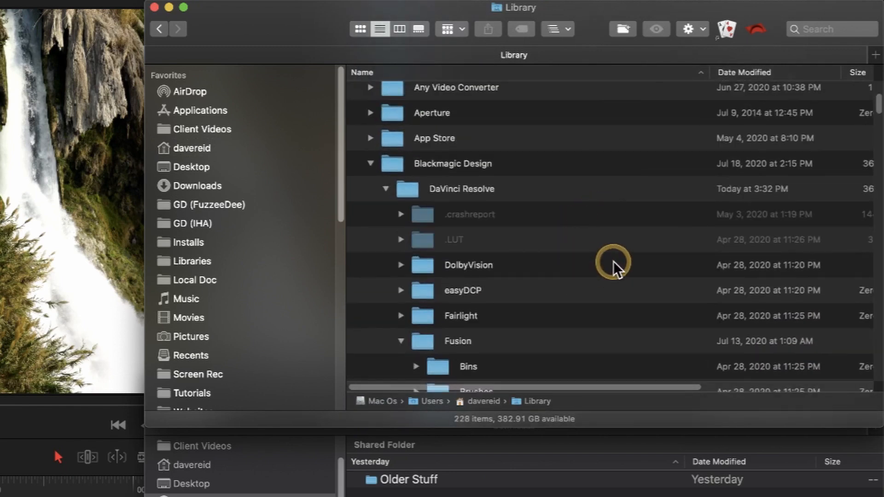
pyautogui.scroll(-5, 612, 262)
pyautogui.scroll(-5, 574, 162)
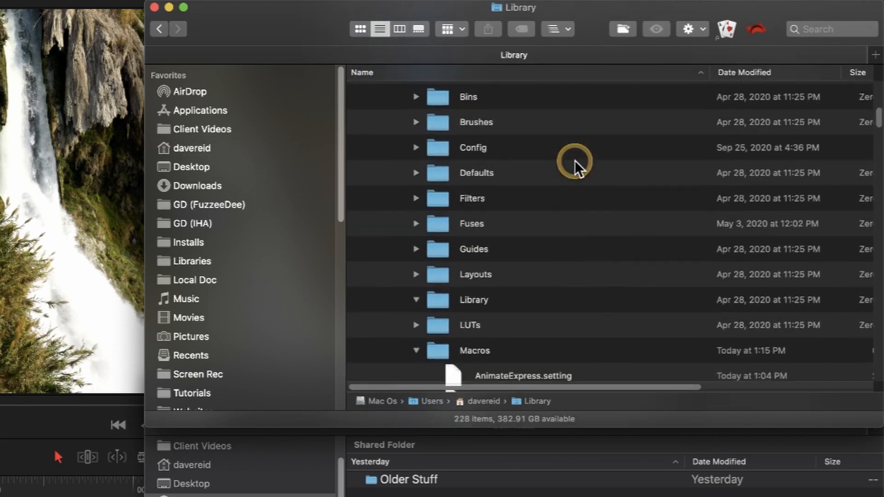
pyautogui.scroll(-5, 578, 169)
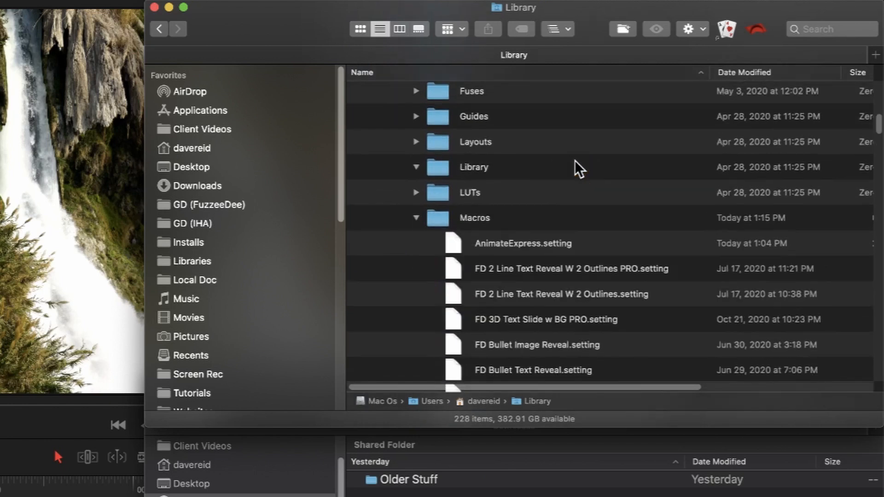
pyautogui.doubleClick(441, 221)
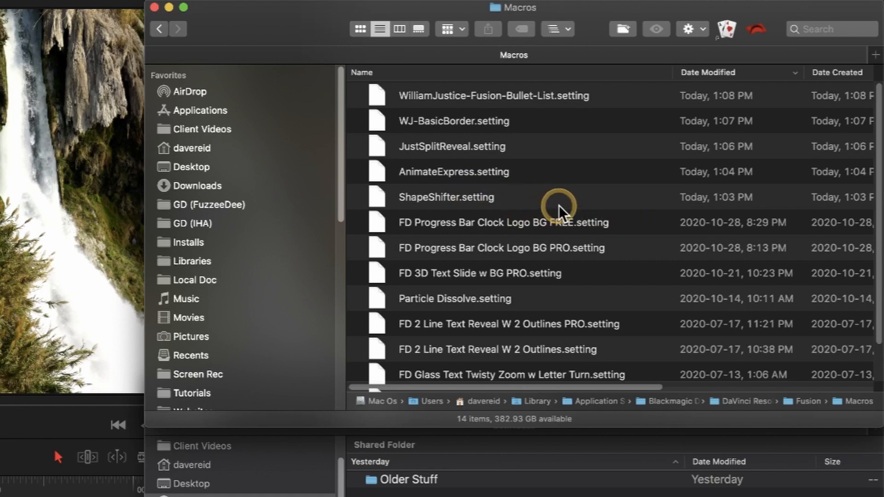
# Step: Return to the Library folder and examine the Effects and Titles folders inside Fusion's Templates and Edit folders
pyautogui.click(160, 30)
pyautogui.scroll(-10, 543, 230)
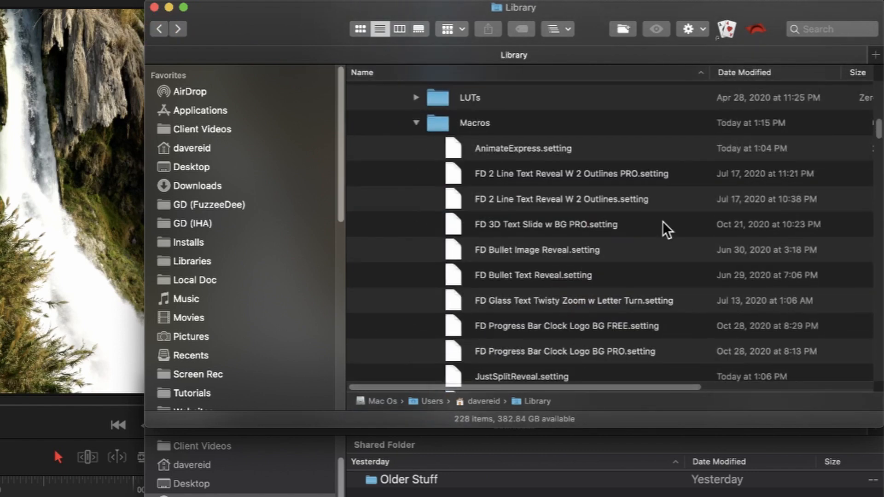
pyautogui.scroll(-12, 666, 228)
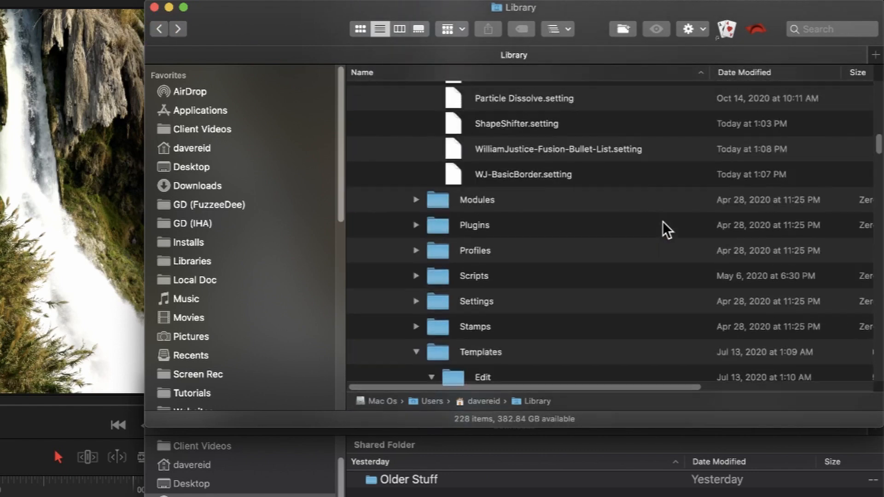
pyautogui.scroll(-3, 666, 228)
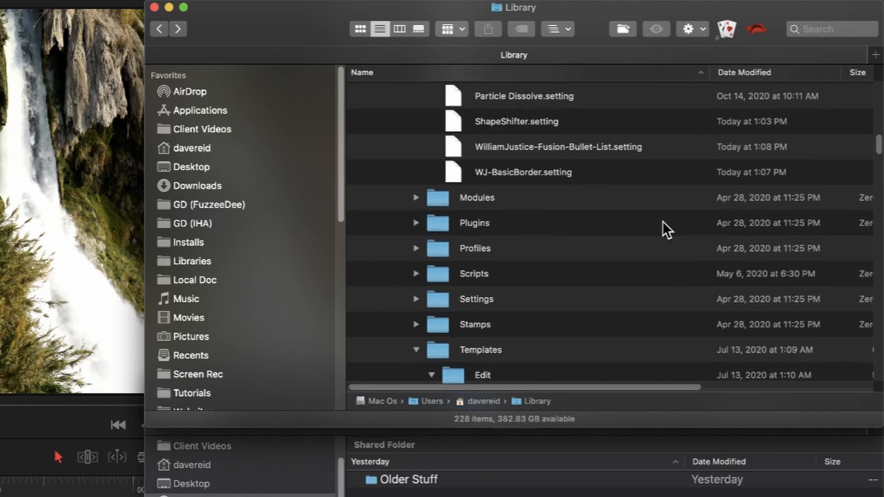
pyautogui.scroll(-2, 666, 228)
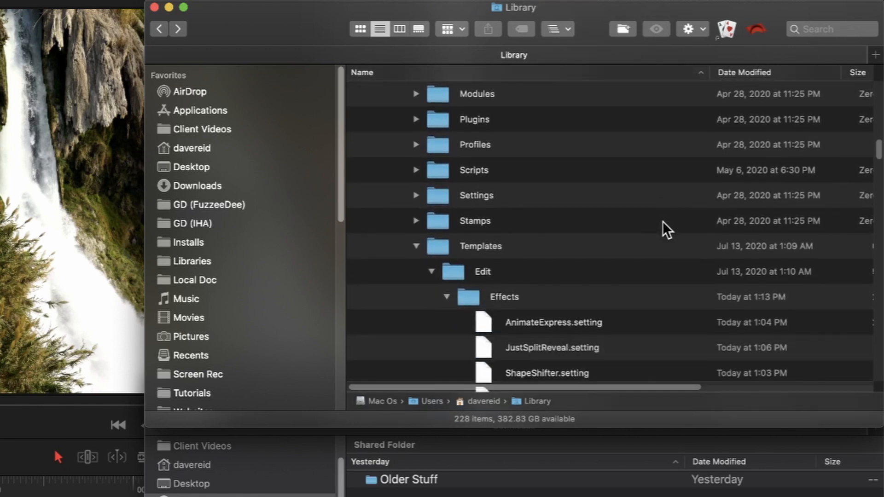
pyautogui.scroll(-3, 666, 228)
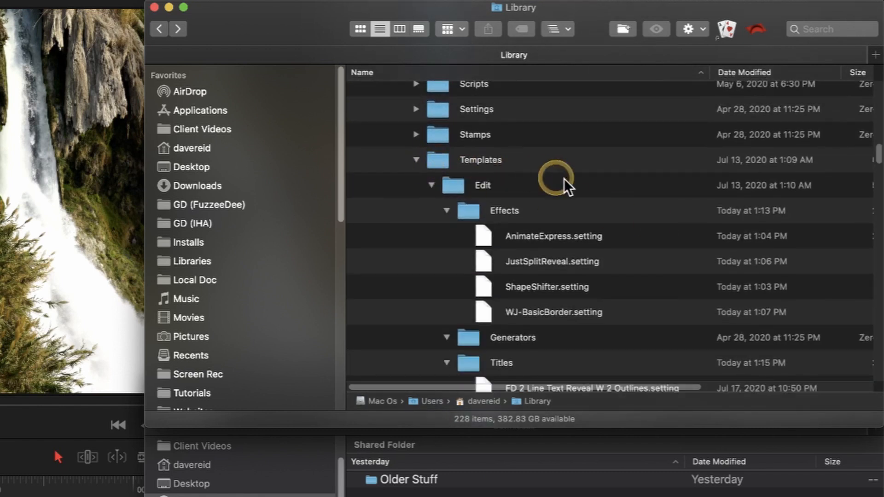
pyautogui.scroll(-2, 612, 190)
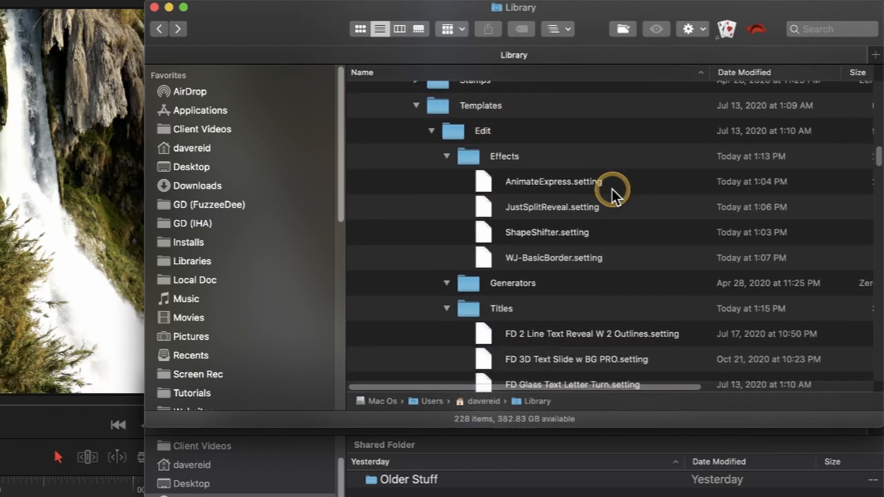
pyautogui.scroll(-1, 625, 176)
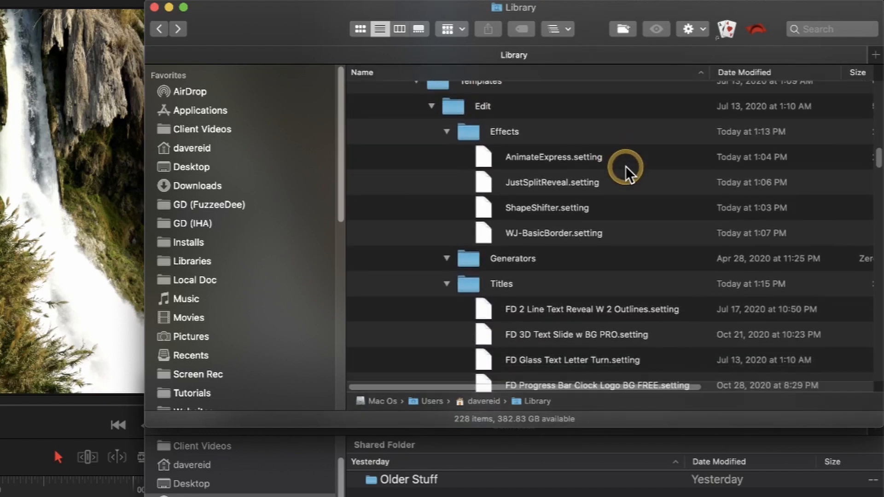
pyautogui.scroll(-5, 627, 173)
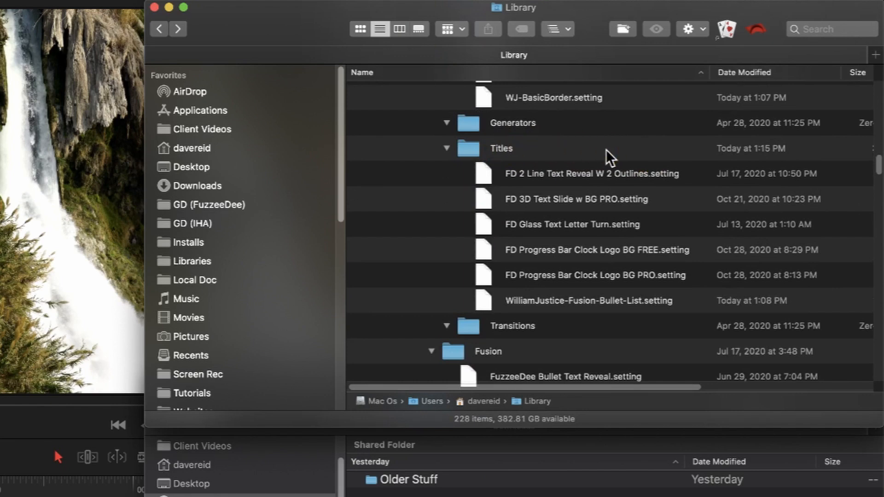
# Step: Check the Effects folder's setting files again and open the Titles folder that holds the progress bar title files
pyautogui.scroll(1, 634, 162)
pyautogui.scroll(3, 633, 162)
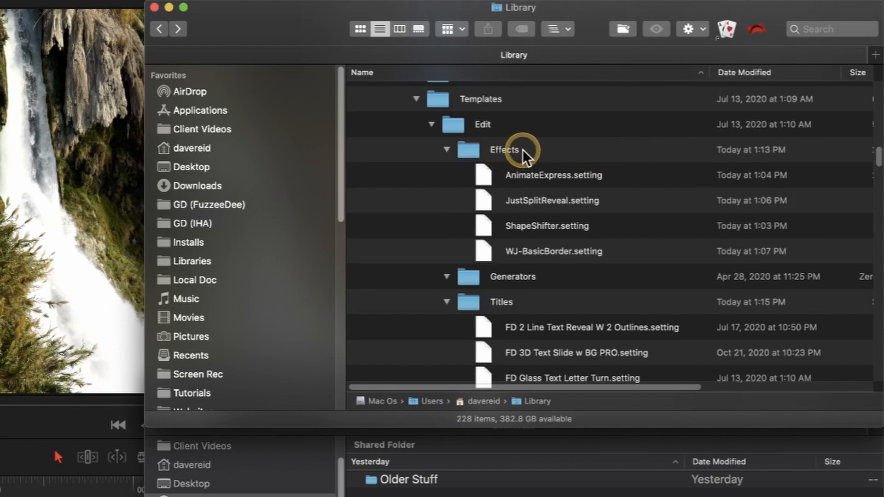
pyautogui.scroll(-4, 644, 163)
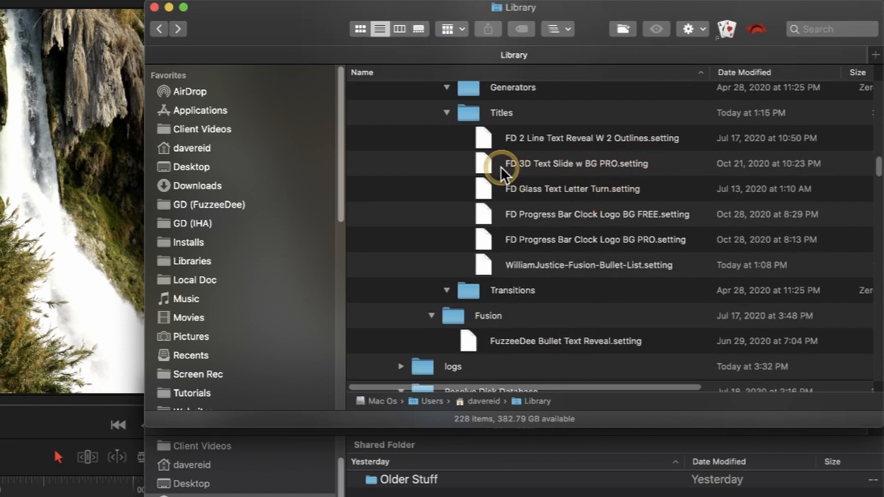
pyautogui.doubleClick(469, 119)
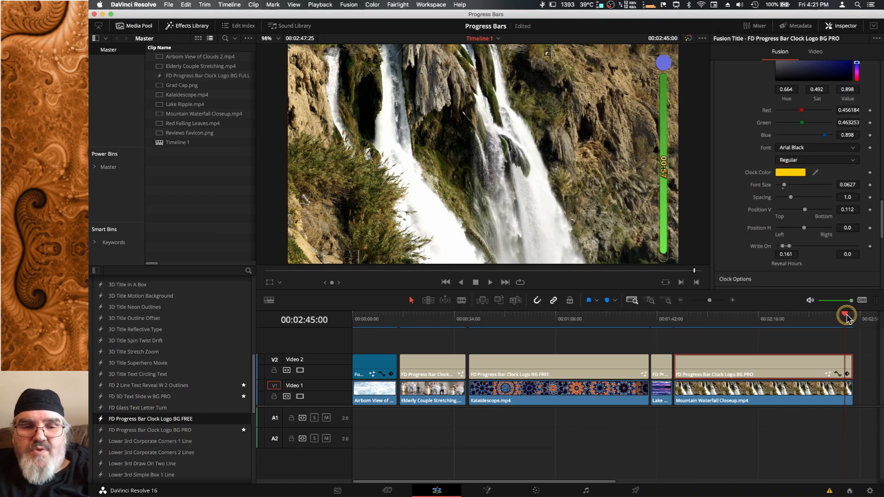
# Step: Switch to DaVinci Resolve and move the playhead to 00:00:53:01 to preview the FREE title over the kaleidoscope clip
pyautogui.moveTo(845, 315); pyautogui.dragTo(510, 318)
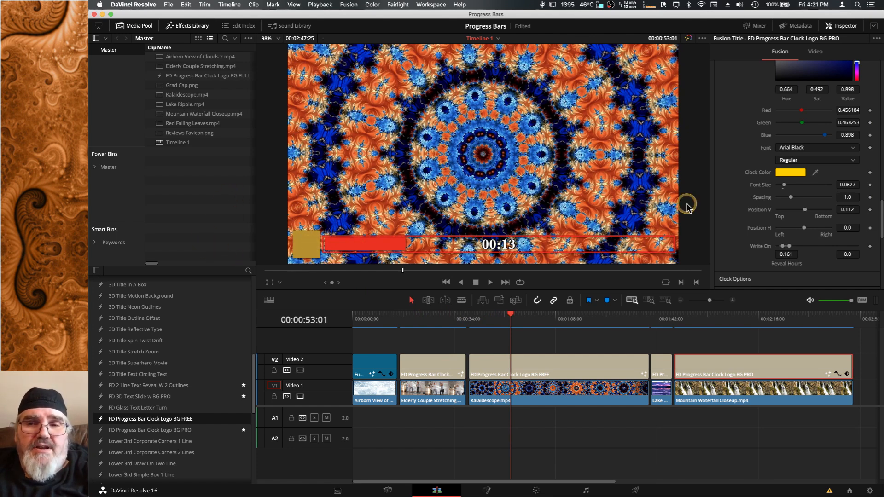
# Step: Select the FREE title over the kaleidoscope clip, try its Logo BG Opacity at 0.0 and return it to 1.0
pyautogui.click(571, 369)
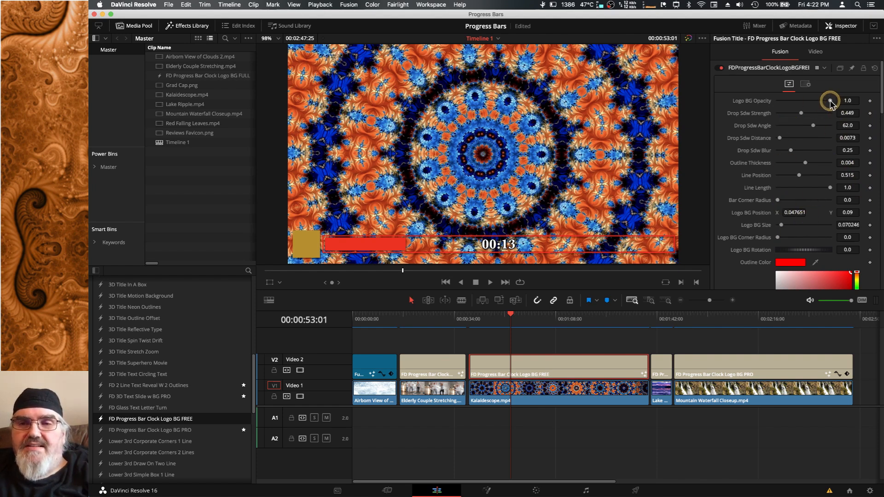
pyautogui.moveTo(829, 101); pyautogui.dragTo(751, 105)
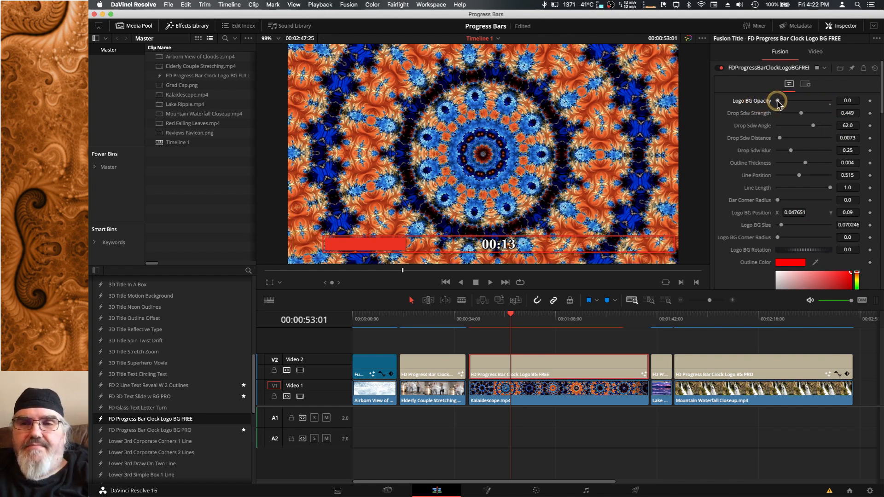
pyautogui.moveTo(777, 101); pyautogui.dragTo(833, 102)
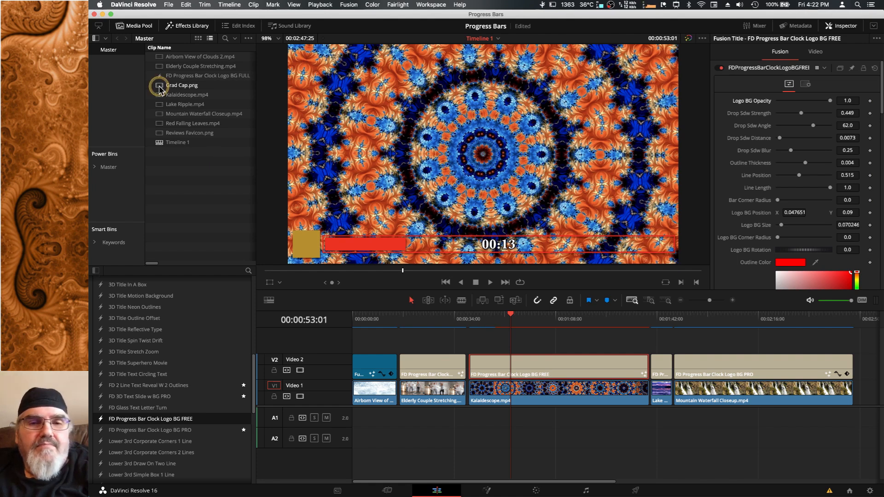
# Step: Place Grad Cap.png on Video 3 above the FREE title and extend it to the title's end
pyautogui.moveTo(158, 85); pyautogui.dragTo(474, 344)
pyautogui.click(511, 315)
pyautogui.moveTo(510, 316); pyautogui.dragTo(482, 320)
pyautogui.click(486, 345)
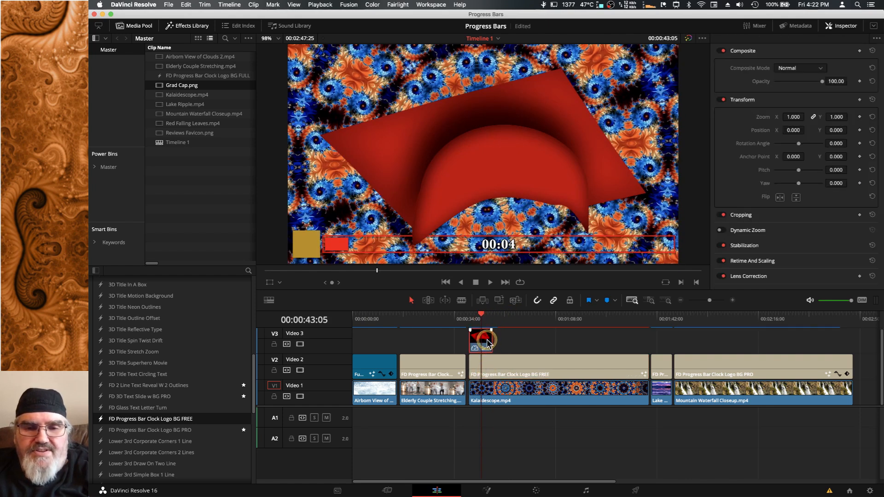
pyautogui.moveTo(490, 345); pyautogui.dragTo(645, 348)
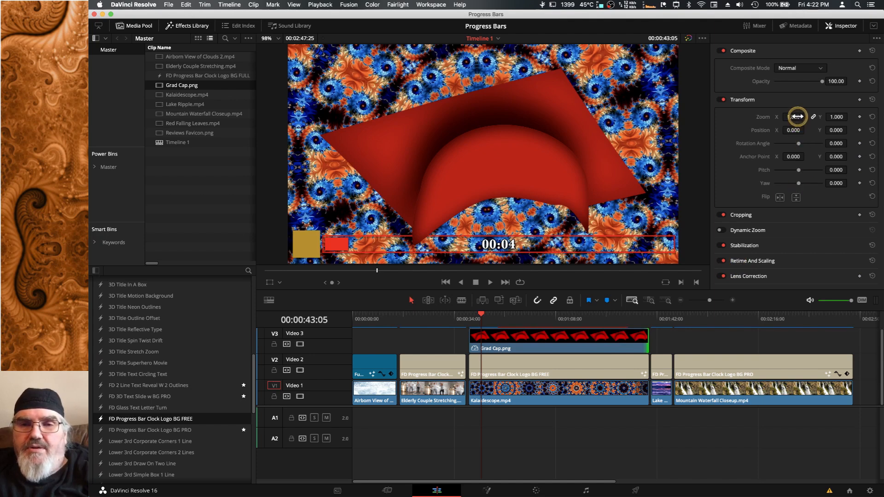
# Step: Position the Grad Cap.png clip over the logo background with Zoom 0.070, Position X -874 and Y -443
pyautogui.moveTo(795, 117); pyautogui.dragTo(759, 122)
pyautogui.moveTo(836, 130); pyautogui.dragTo(661, 137)
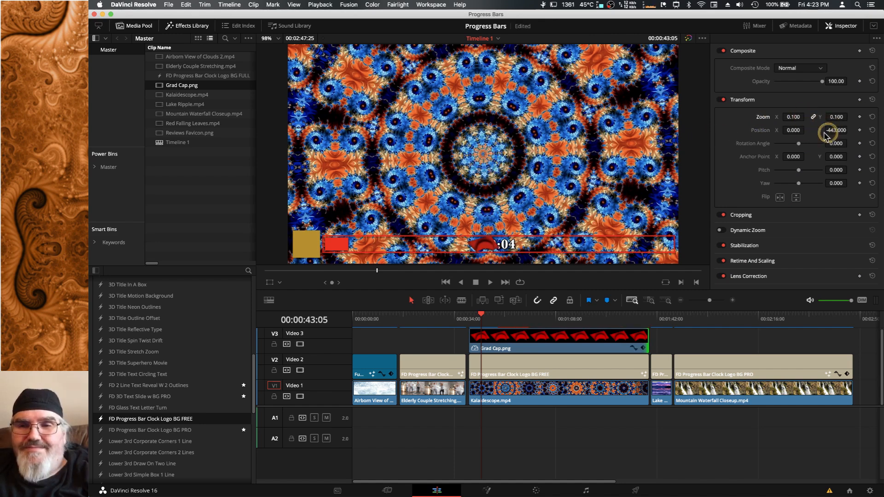
pyautogui.moveTo(794, 130); pyautogui.dragTo(529, 136)
pyautogui.moveTo(466, 141); pyautogui.dragTo(437, 144)
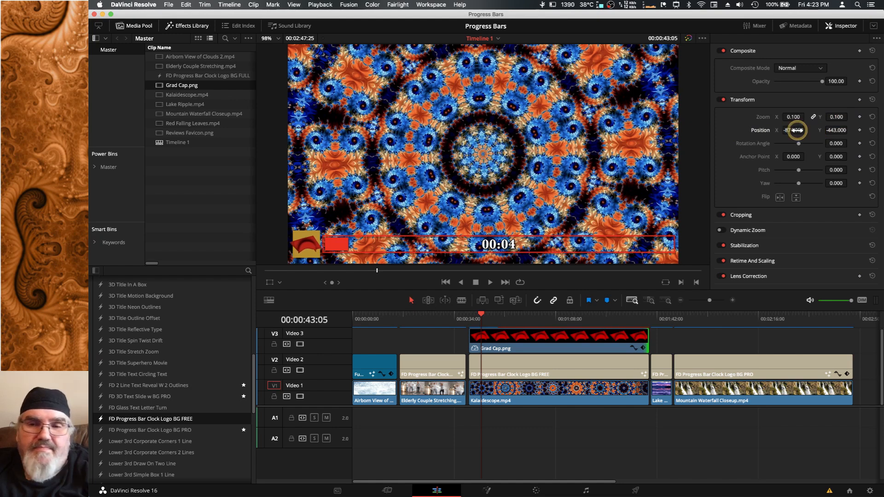
pyautogui.moveTo(836, 117); pyautogui.dragTo(836, 116)
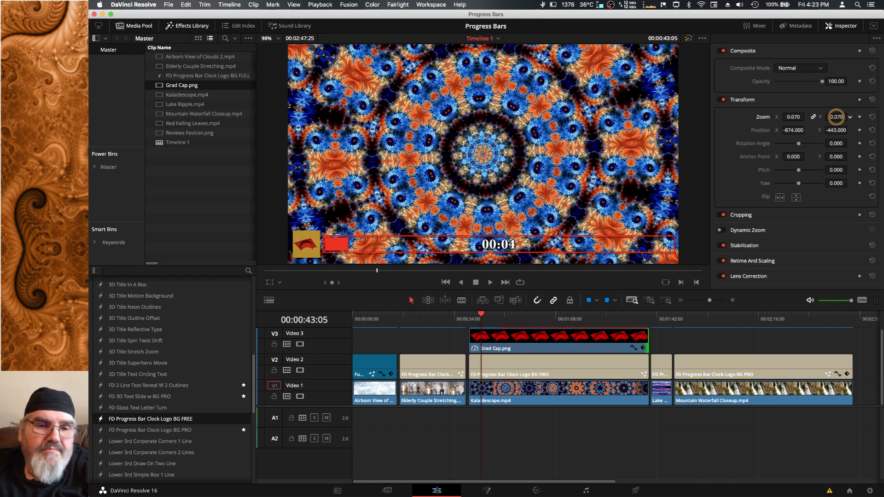
# Step: Set the FREE title's Logo BG Corner Radius to 1.0 and keep its Logo BG Opacity at 1.0
pyautogui.click(605, 367)
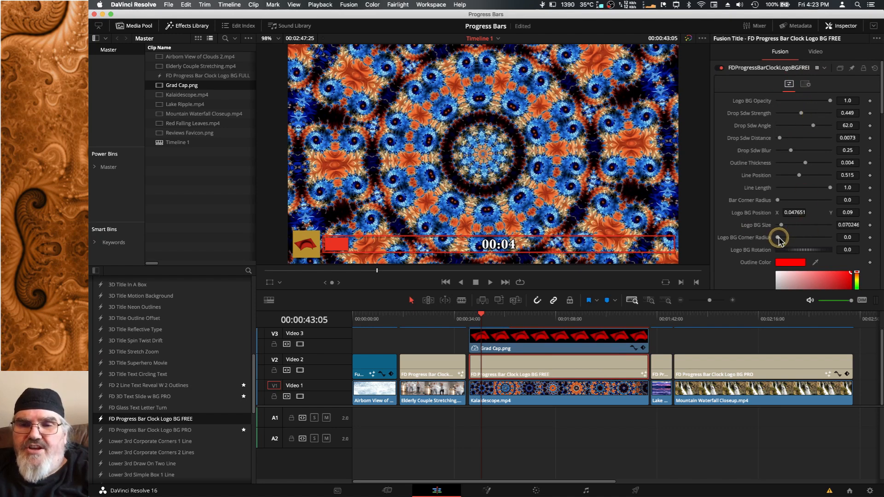
pyautogui.moveTo(778, 238); pyautogui.dragTo(840, 243)
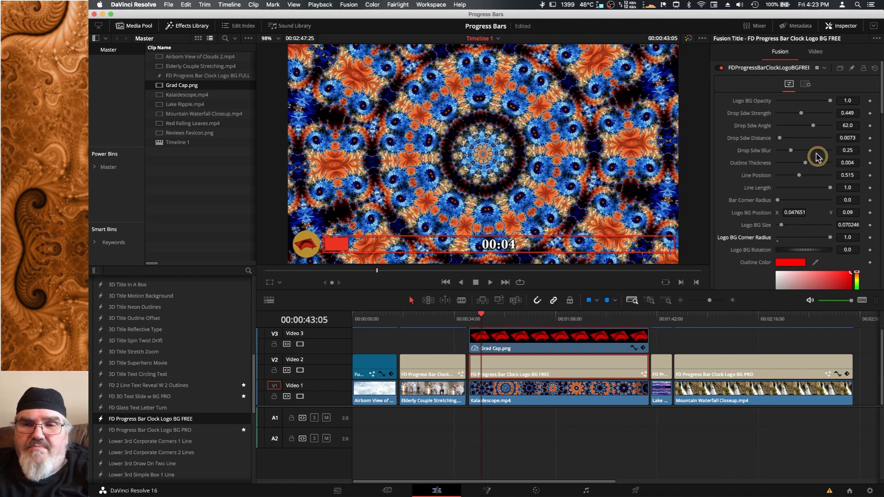
pyautogui.moveTo(830, 101)
pyautogui.mouseDown()
pyautogui.moveTo(809, 103)
pyautogui.moveTo(832, 103)
pyautogui.mouseUp()
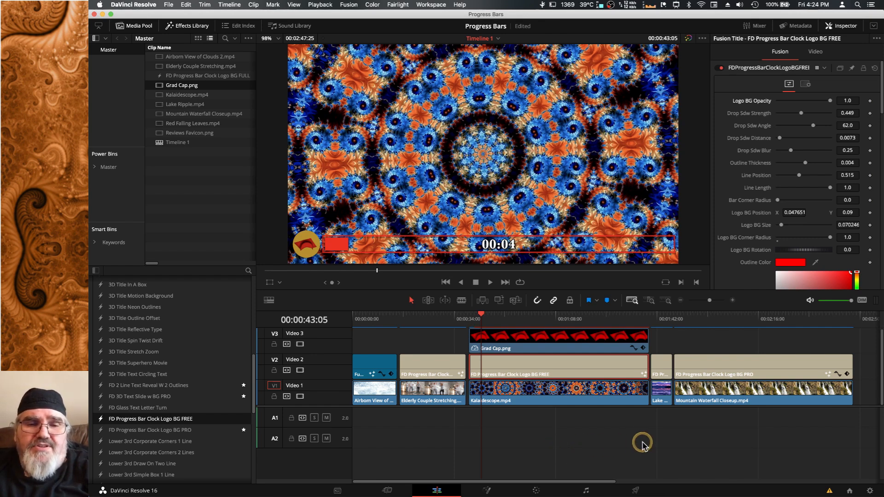
# Step: Open the FREE title in the Fusion page, add Grad Cap.png as a node and merge it over the title node
pyautogui.rightClick(541, 367)
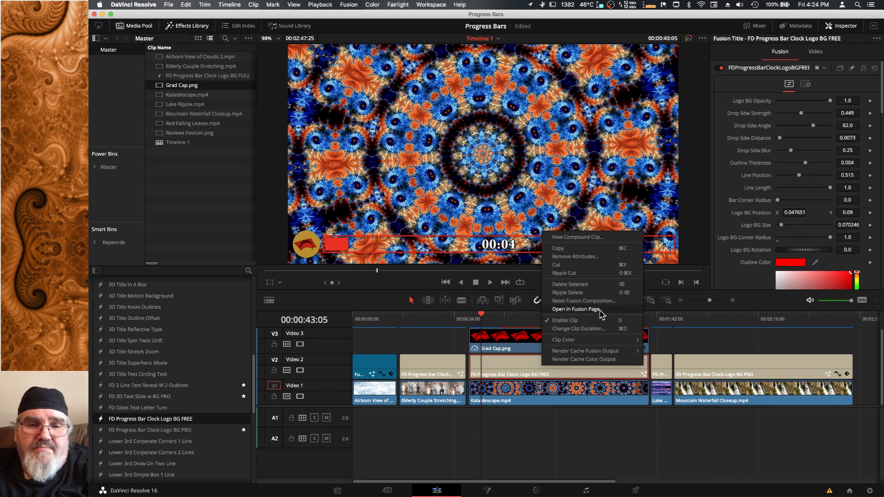
pyautogui.click(575, 309)
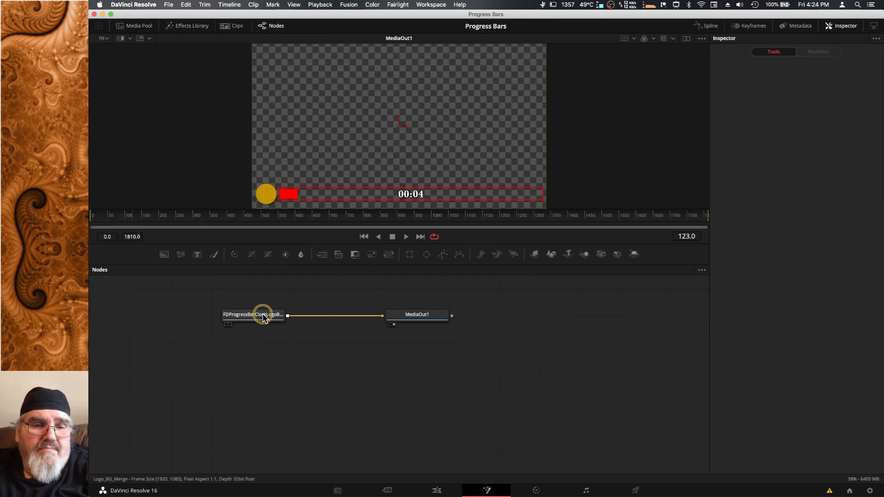
pyautogui.moveTo(260, 317)
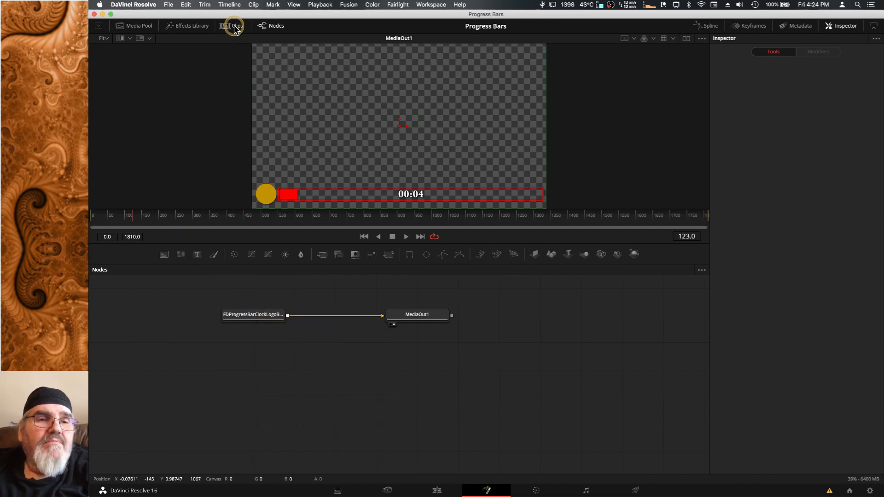
pyautogui.click(144, 27)
pyautogui.click(234, 94)
pyautogui.moveTo(234, 93); pyautogui.dragTo(260, 293)
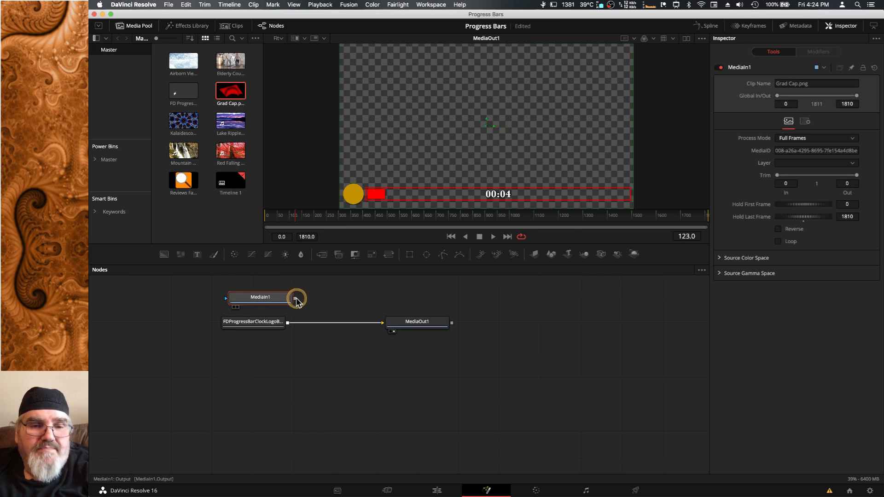
pyautogui.moveTo(295, 299); pyautogui.dragTo(288, 322)
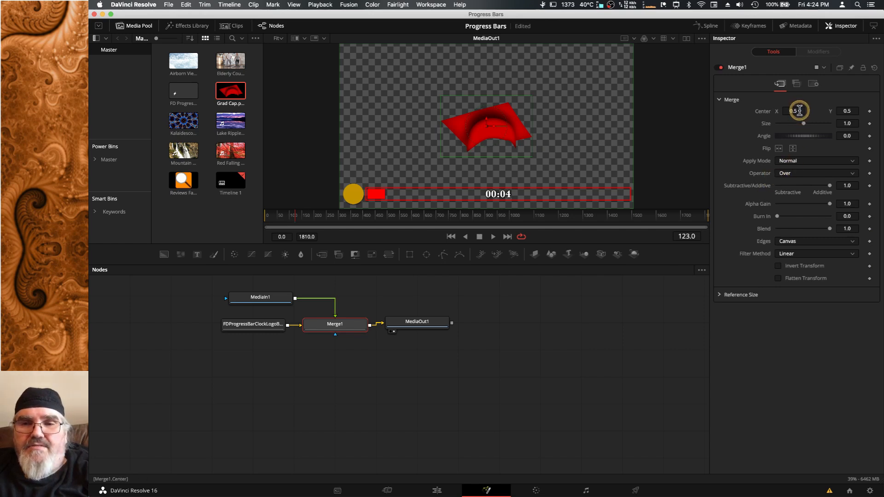
# Step: Fit the merged grad cap onto the gold logo circle with Center X 0.047, Y 0.091 and Size 0.193
pyautogui.moveTo(799, 110); pyautogui.dragTo(665, 115)
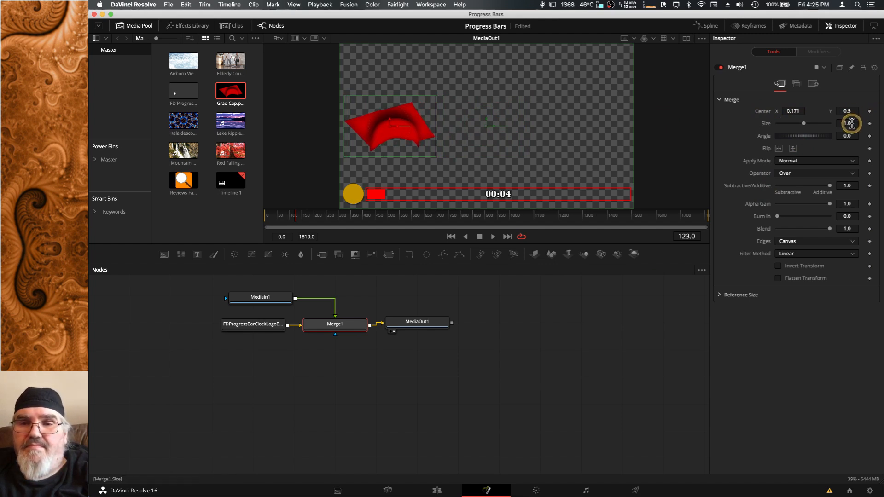
pyautogui.moveTo(850, 123); pyautogui.dragTo(532, 139)
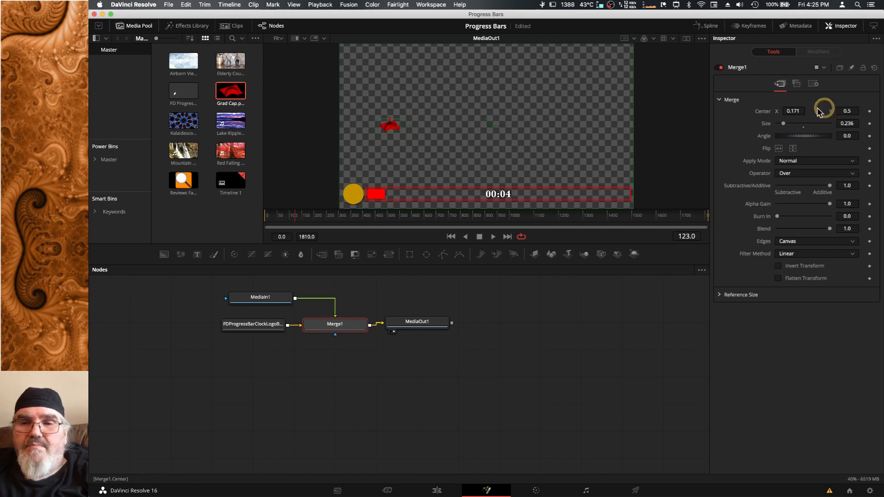
pyautogui.moveTo(794, 109); pyautogui.dragTo(744, 112)
pyautogui.moveTo(849, 111); pyautogui.dragTo(683, 128)
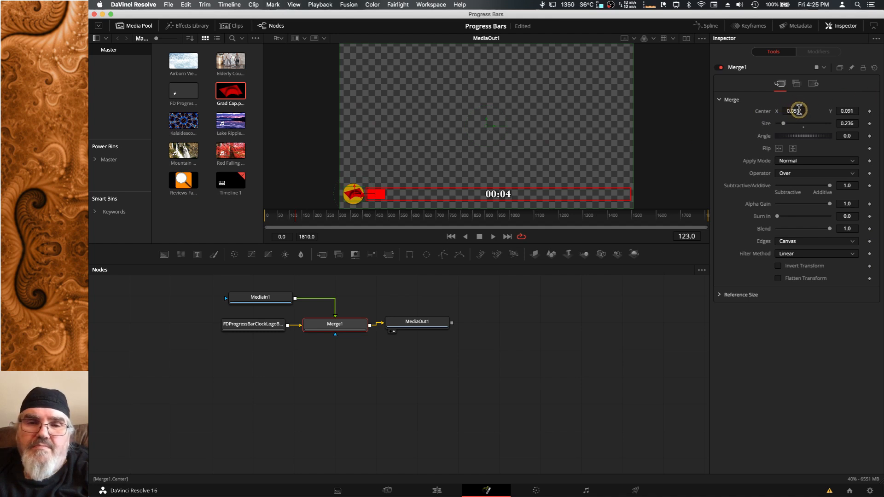
pyautogui.moveTo(844, 124); pyautogui.dragTo(793, 111)
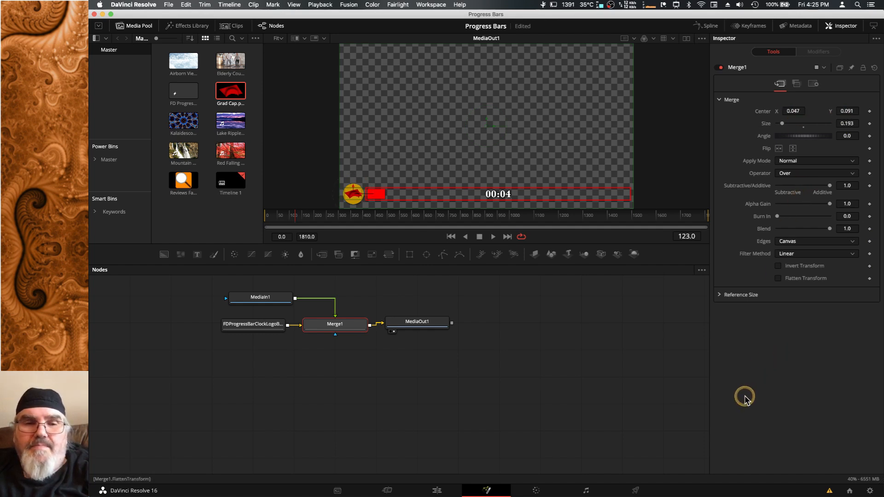
pyautogui.moveTo(745, 399); pyautogui.dragTo(646, 345)
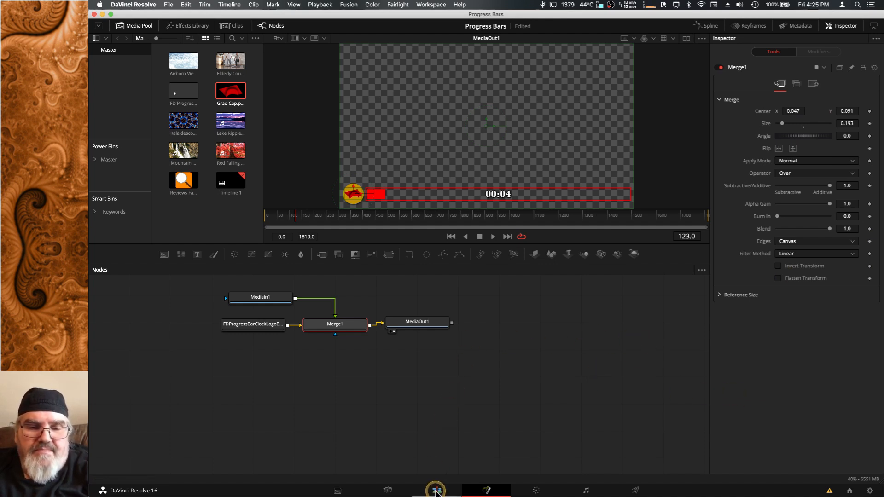
# Step: Return to the Edit page, delete the Grad Cap.png clip from Video 3 and select the FREE title
pyautogui.click(435, 490)
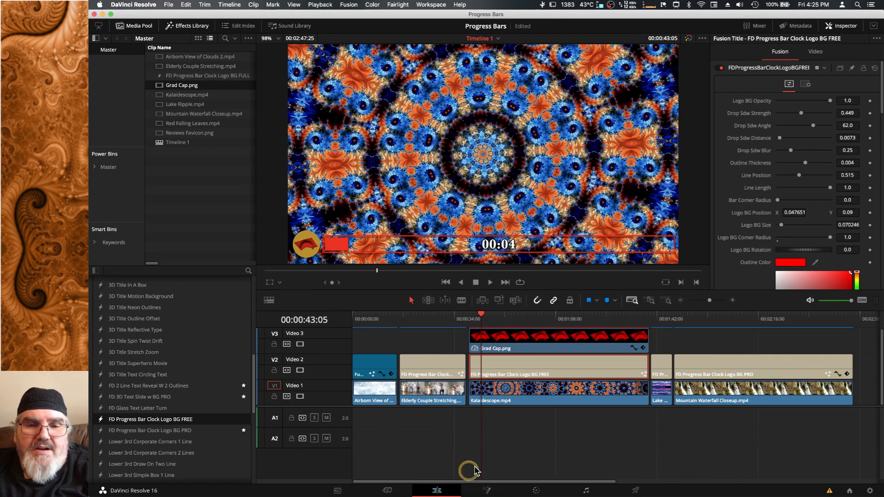
pyautogui.click(578, 343)
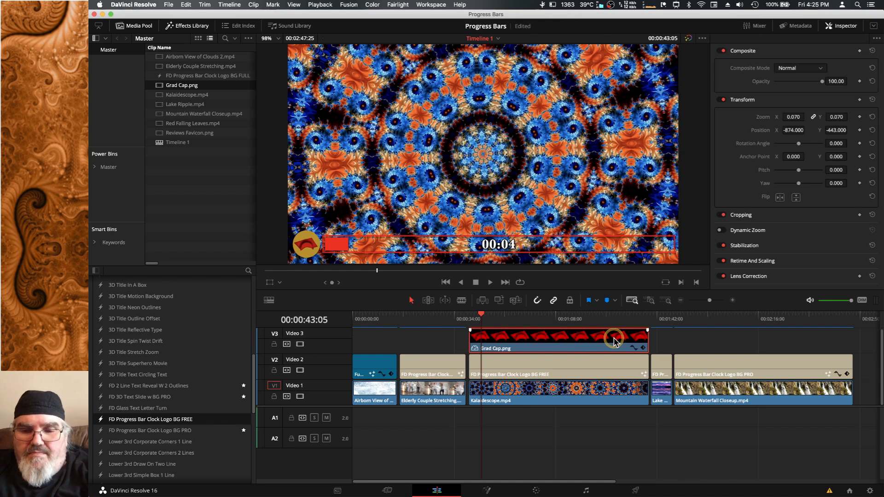
pyautogui.press('Delete')
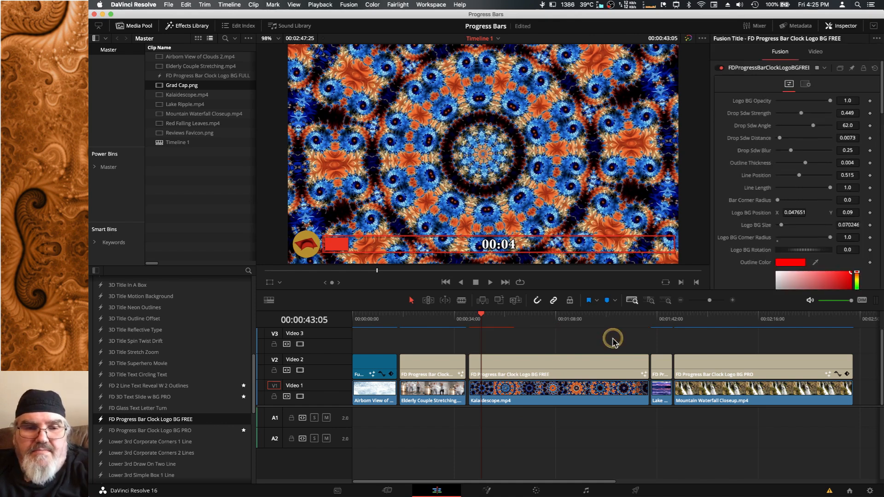
pyautogui.click(579, 366)
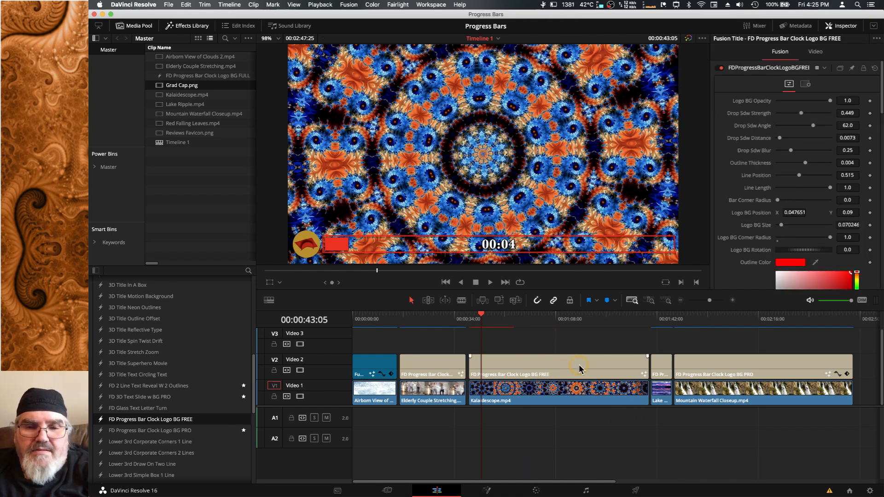
pyautogui.click(578, 364)
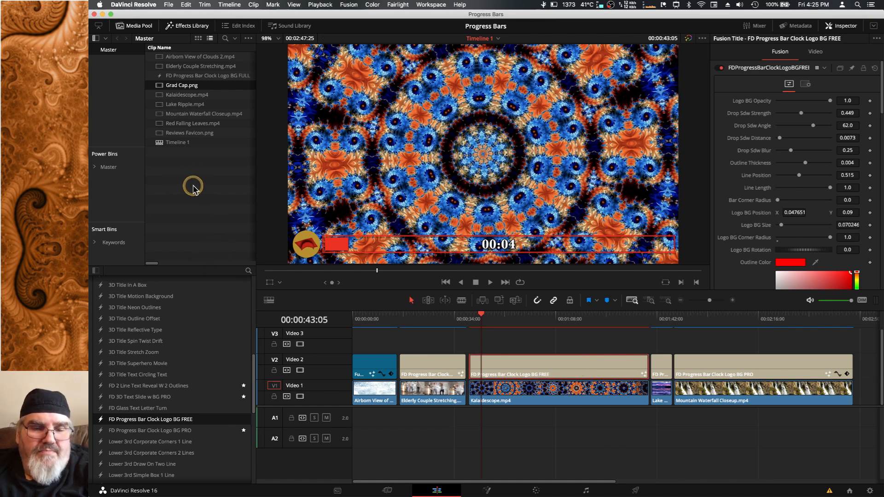
# Step: Open the Master power bin, check the option that shows power bins, and store the FREE title from the timeline in it
pyautogui.click(109, 167)
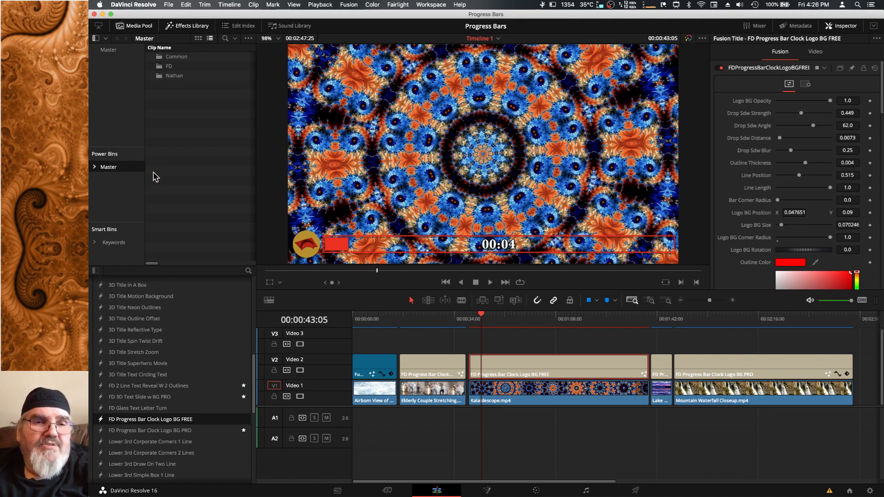
pyautogui.click(293, 5)
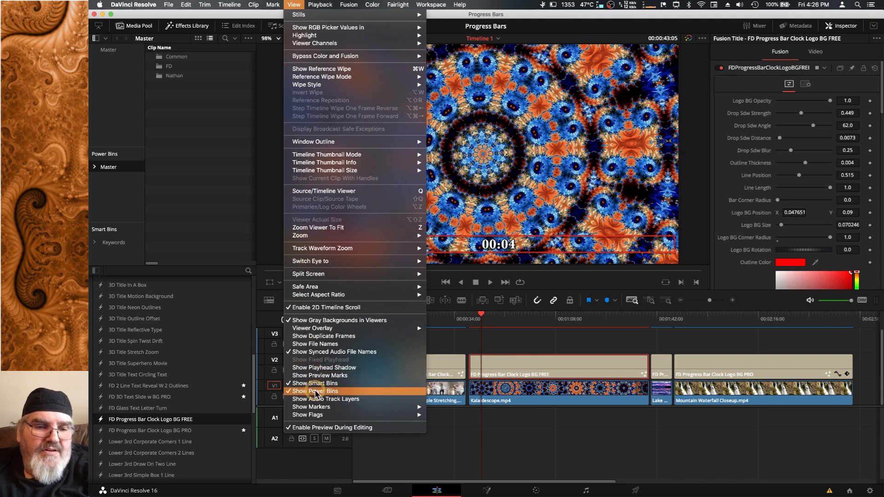
pyautogui.click(184, 129)
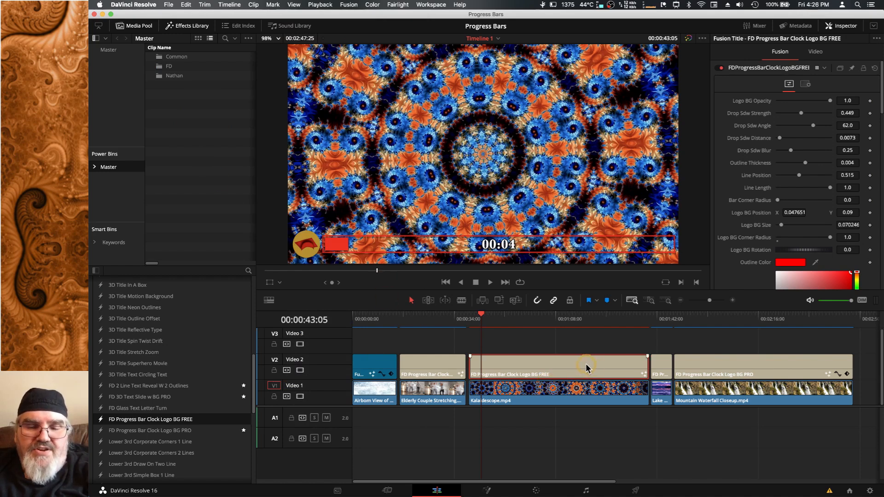
pyautogui.moveTo(580, 366); pyautogui.dragTo(165, 102)
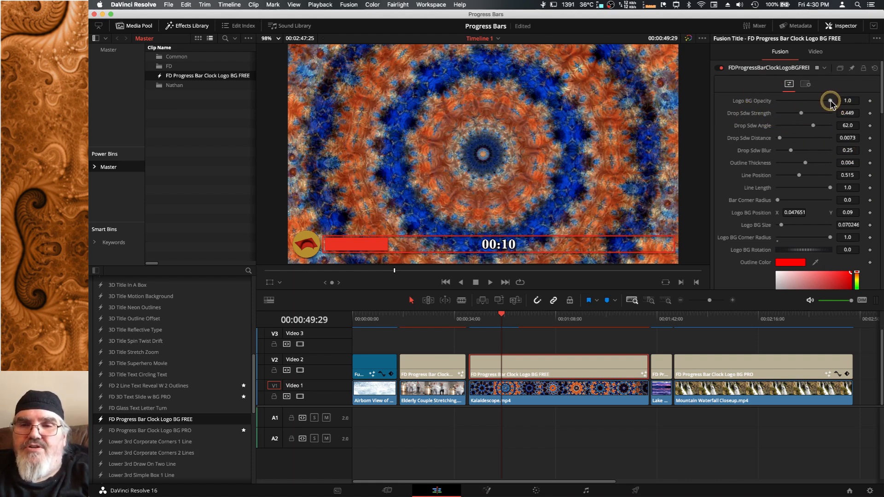
# Step: Examine the FREE title's Logo BG Opacity, corner radius, outline, fill and logo background color settings
pyautogui.moveTo(831, 102); pyautogui.dragTo(857, 101)
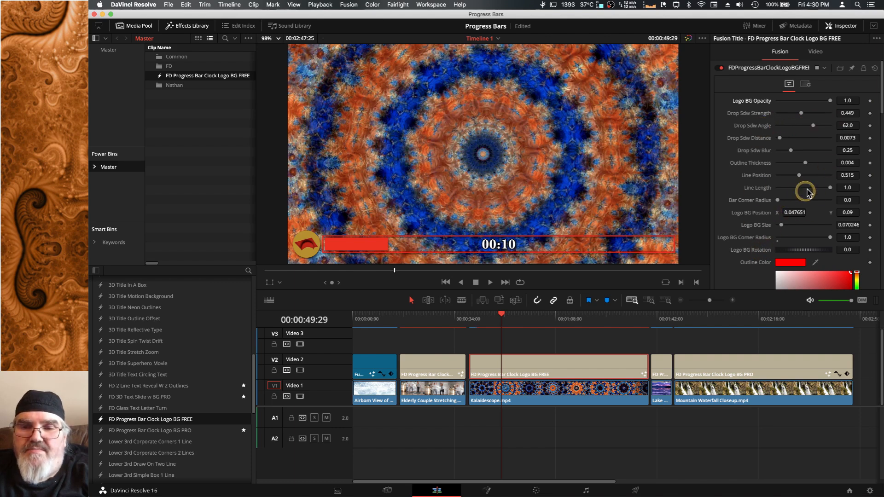
pyautogui.scroll(-3, 758, 164)
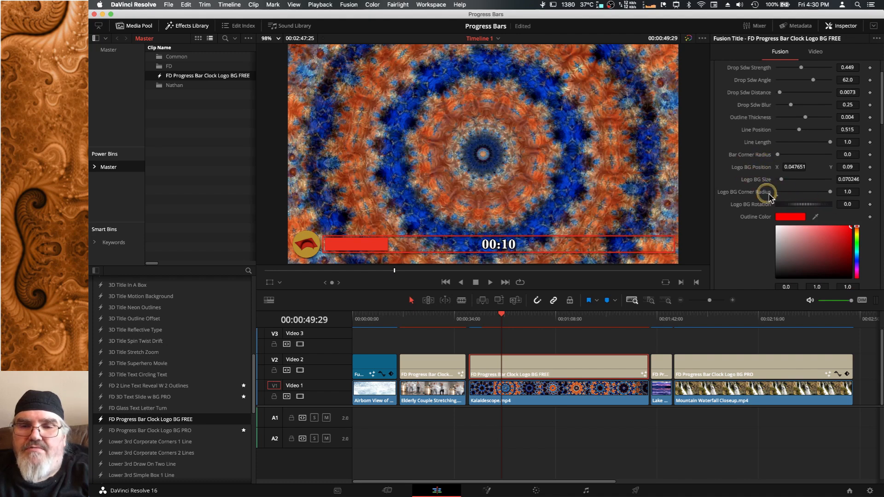
pyautogui.scroll(-4, 752, 161)
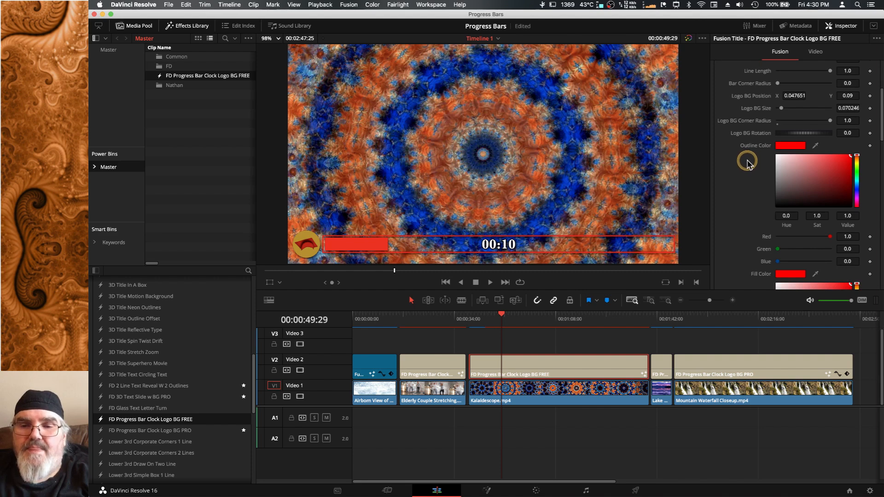
pyautogui.scroll(-3, 747, 162)
pyautogui.scroll(-8, 747, 160)
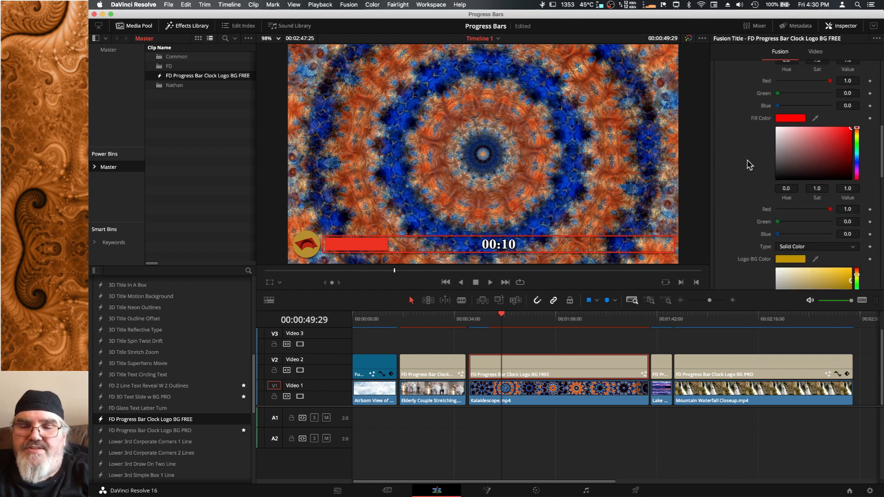
pyautogui.scroll(12, 749, 165)
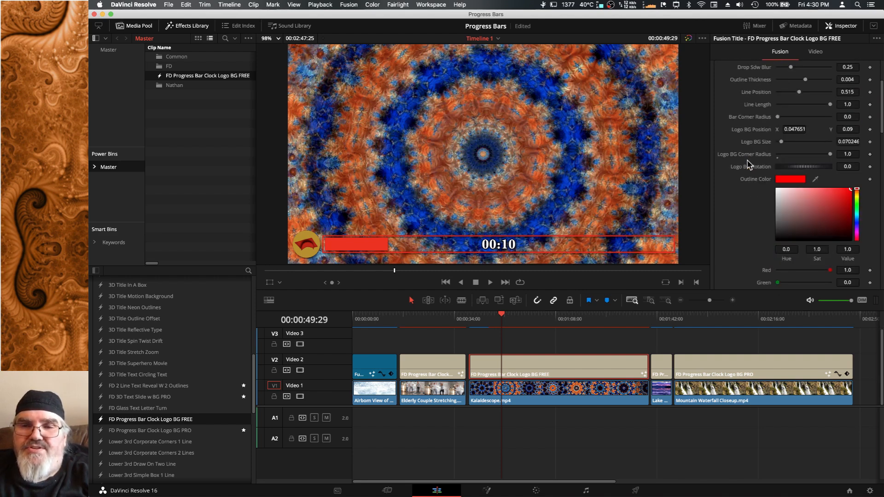
# Step: Examine the FREE title's color controls, clock font, color, size, spacing and position, and the Clock Options settings
pyautogui.scroll(-3, 746, 138)
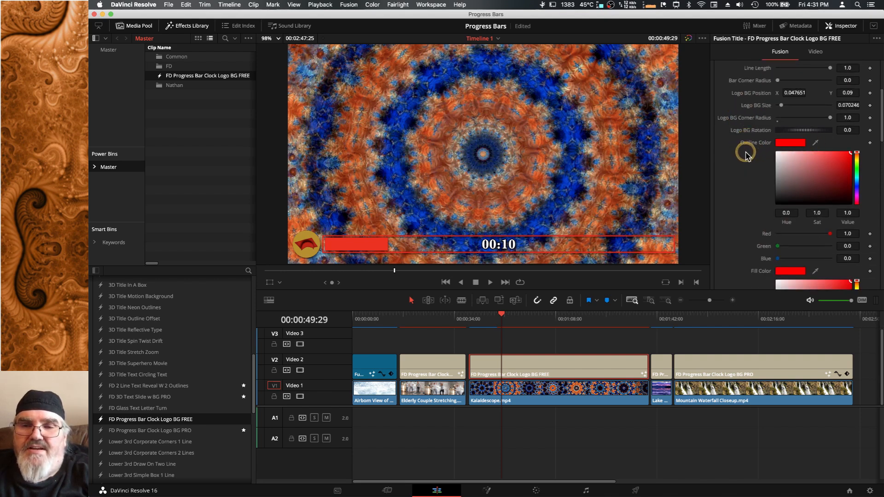
pyautogui.scroll(-5, 748, 159)
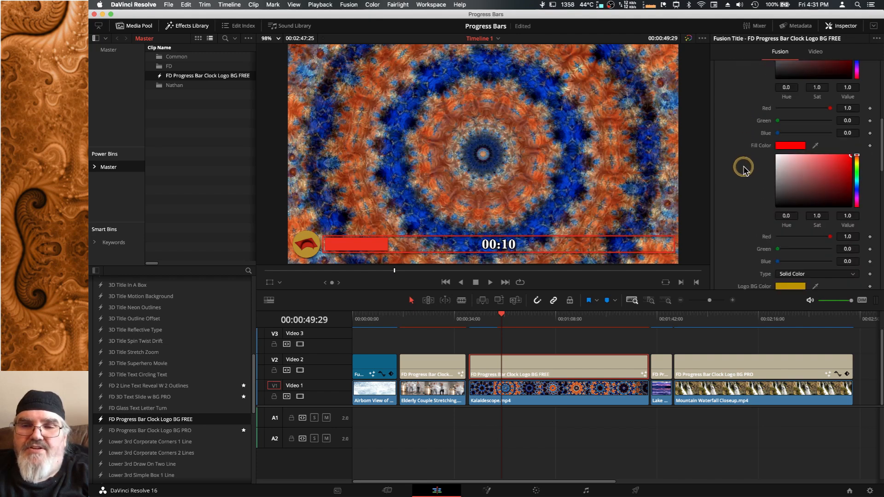
pyautogui.scroll(-5, 748, 164)
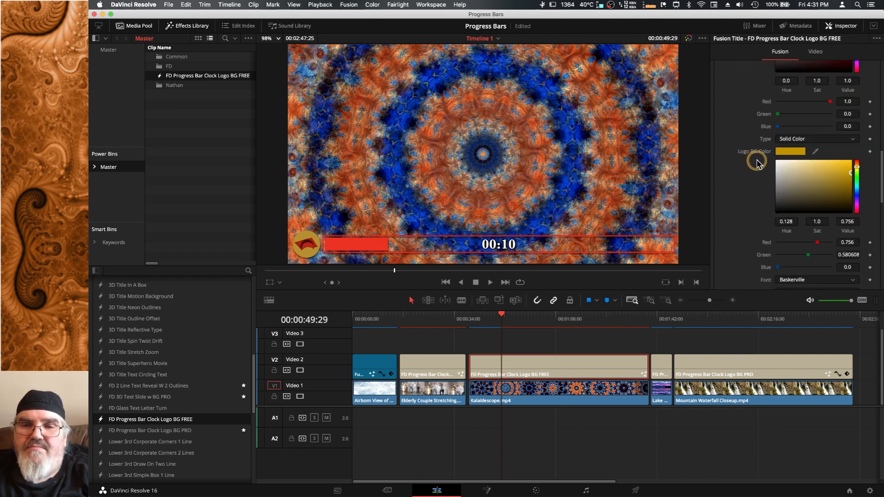
pyautogui.scroll(-3, 748, 152)
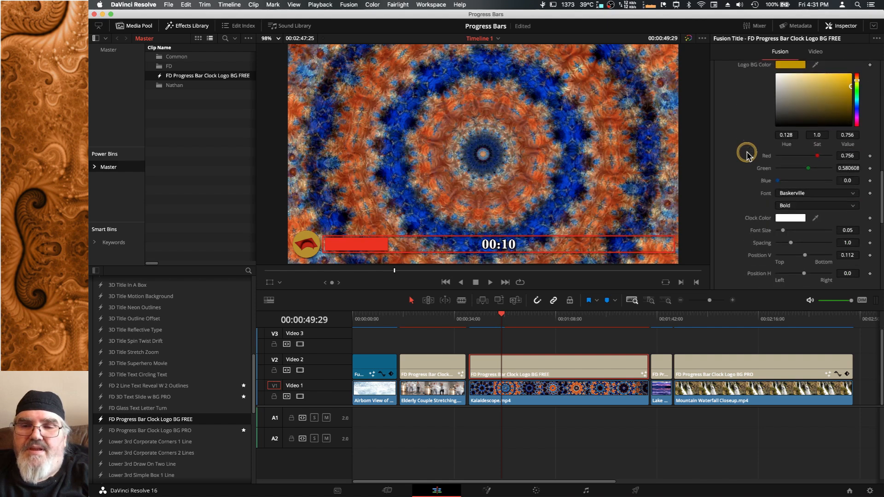
pyautogui.scroll(1, 742, 152)
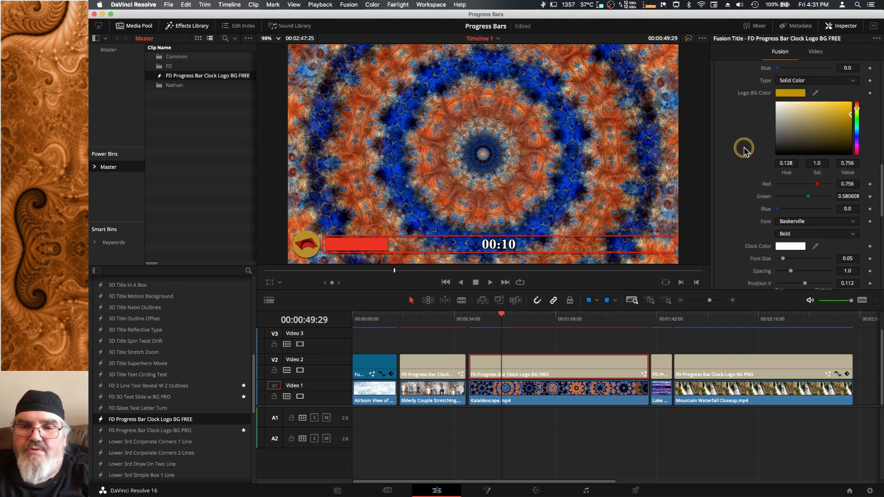
pyautogui.scroll(-3, 743, 150)
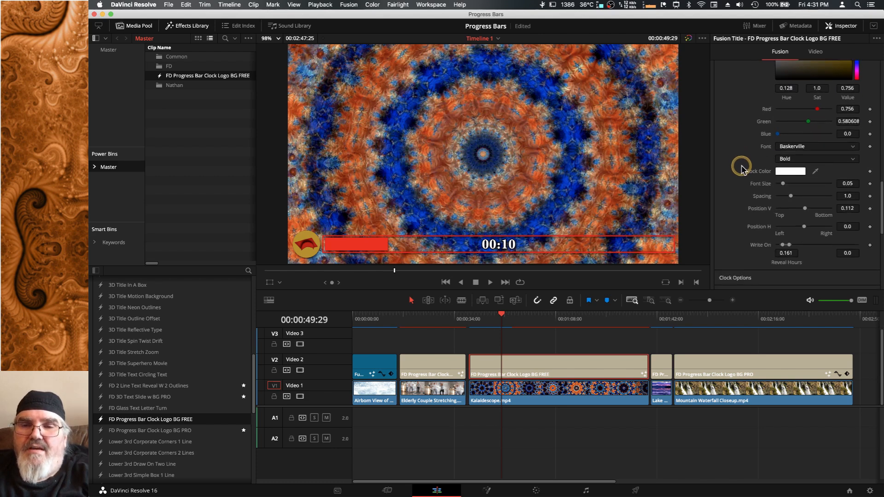
pyautogui.scroll(-2, 741, 153)
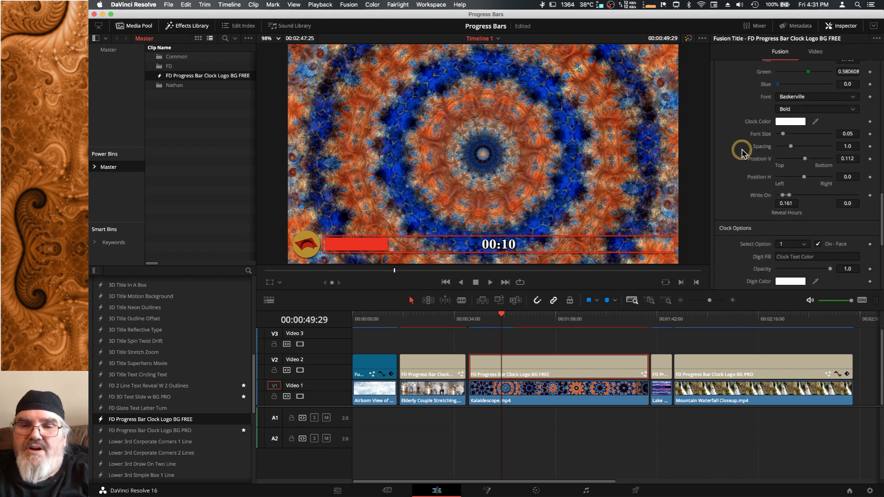
pyautogui.scroll(-1, 744, 127)
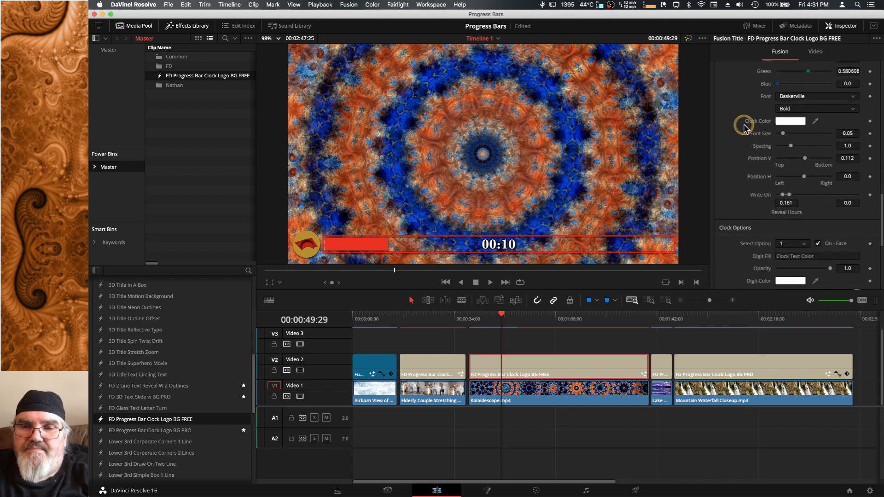
pyautogui.scroll(-2, 744, 128)
pyautogui.scroll(2, 743, 128)
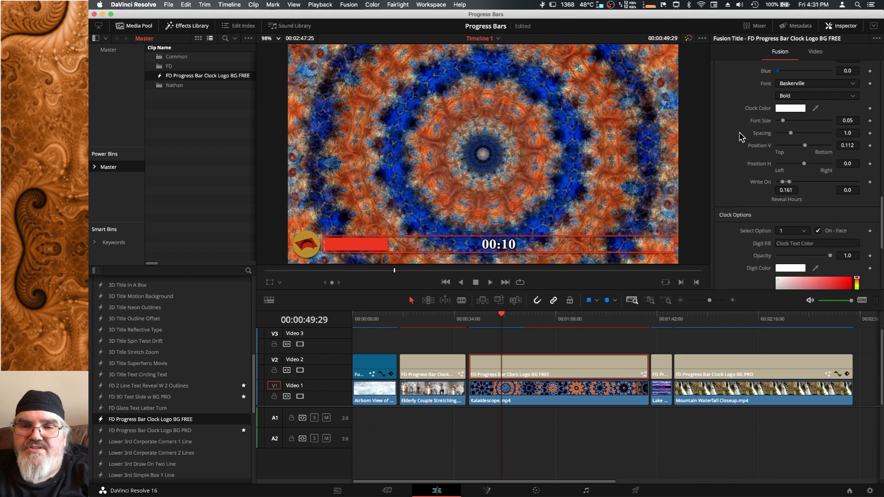
pyautogui.click(738, 112)
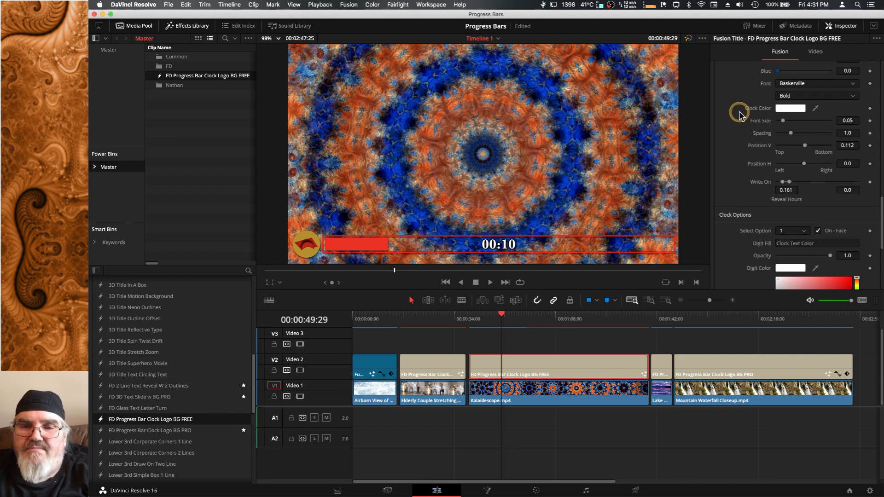
pyautogui.scroll(-2, 738, 112)
pyautogui.scroll(4, 738, 112)
pyautogui.click(853, 157)
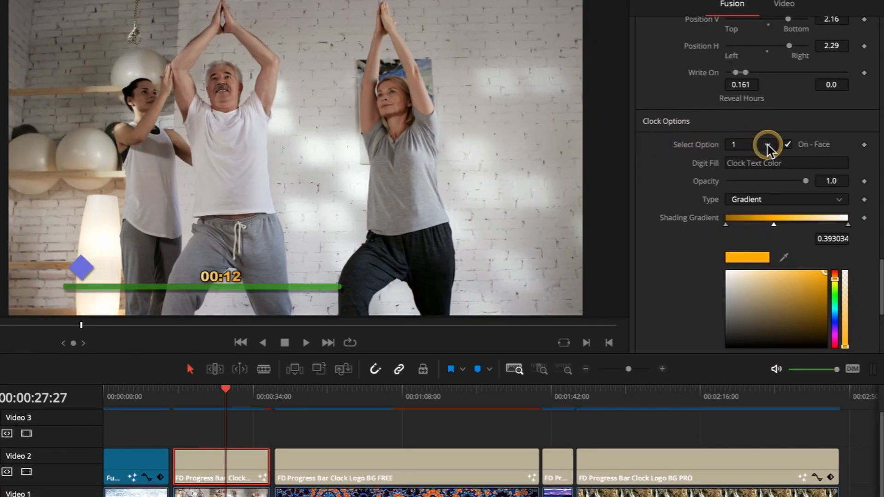
# Step: Switch Clock Options to 2 for the digit outline and test its opacity at 0.0, restoring it to 1.0
pyautogui.click(767, 145)
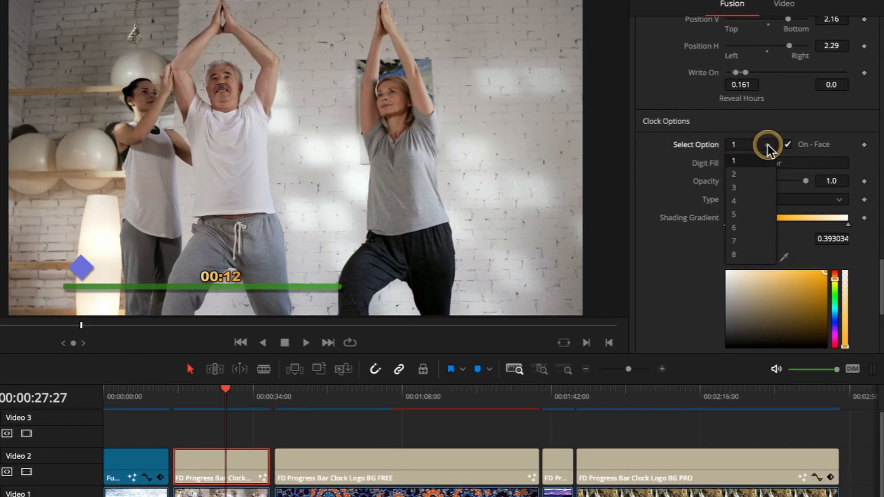
pyautogui.click(750, 175)
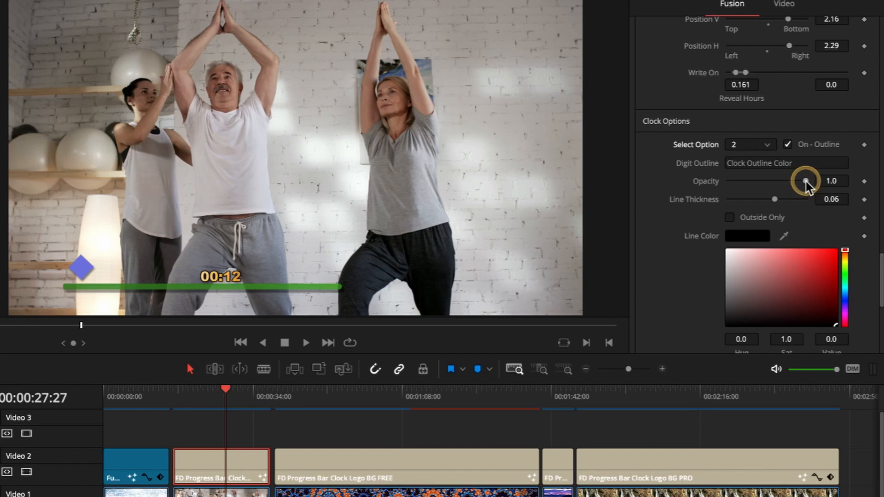
pyautogui.moveTo(806, 184); pyautogui.dragTo(707, 184)
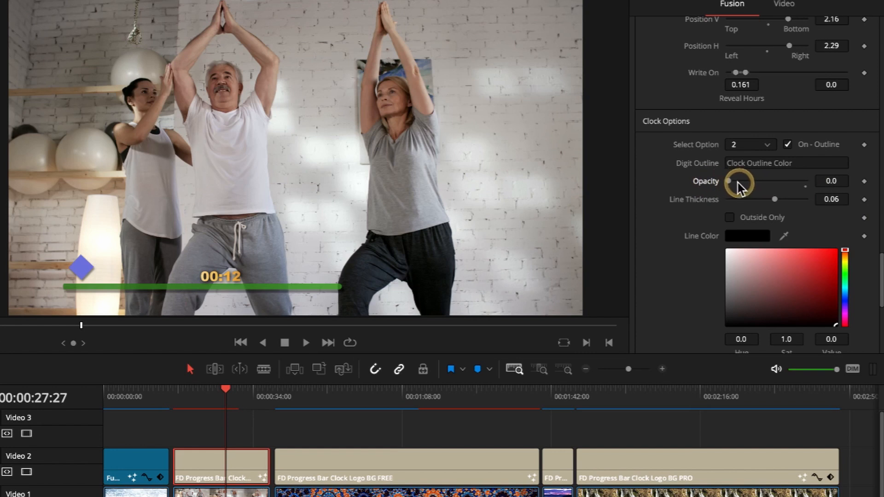
pyautogui.moveTo(729, 180); pyautogui.dragTo(819, 181)
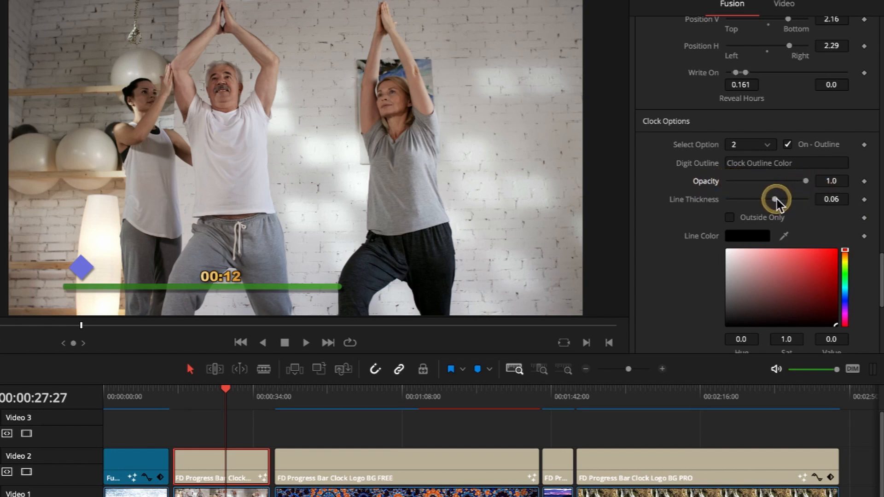
# Step: Raise the clock outline's Line Thickness to 0.1 and move the title up to Position Y 344, returning to the Fusion settings
pyautogui.moveTo(775, 199); pyautogui.dragTo(799, 202)
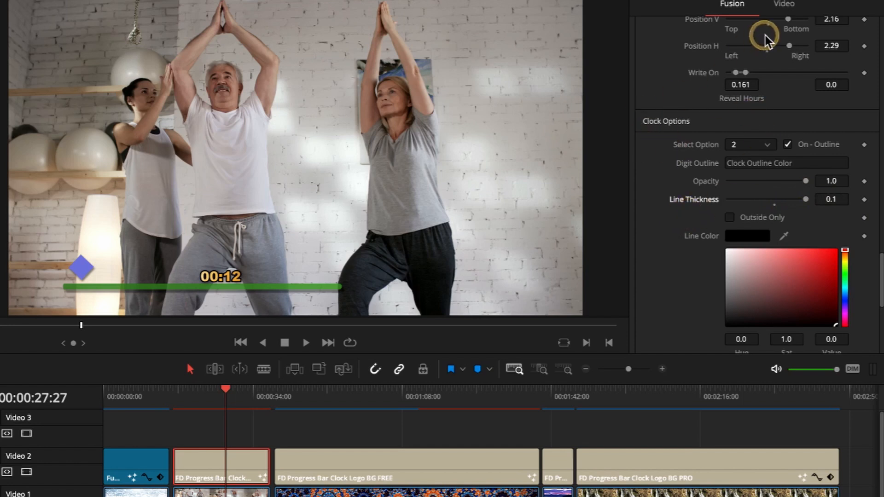
pyautogui.click(785, 4)
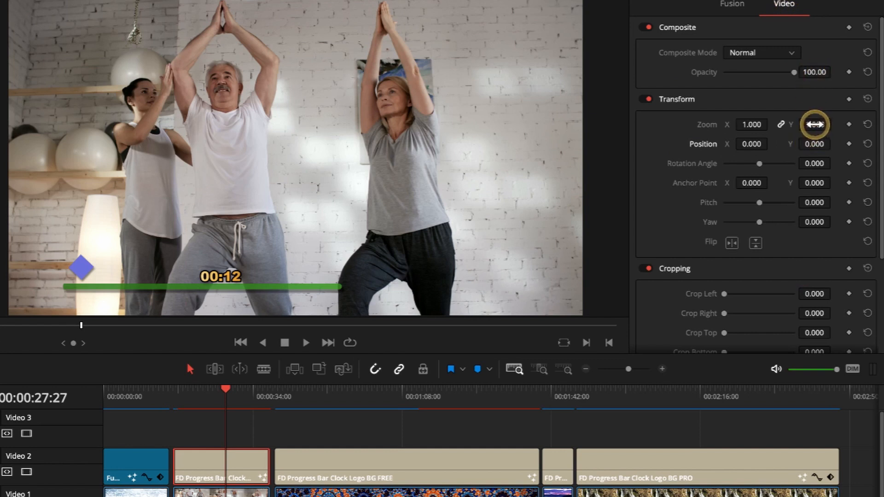
pyautogui.moveTo(809, 146); pyautogui.dragTo(444, 300)
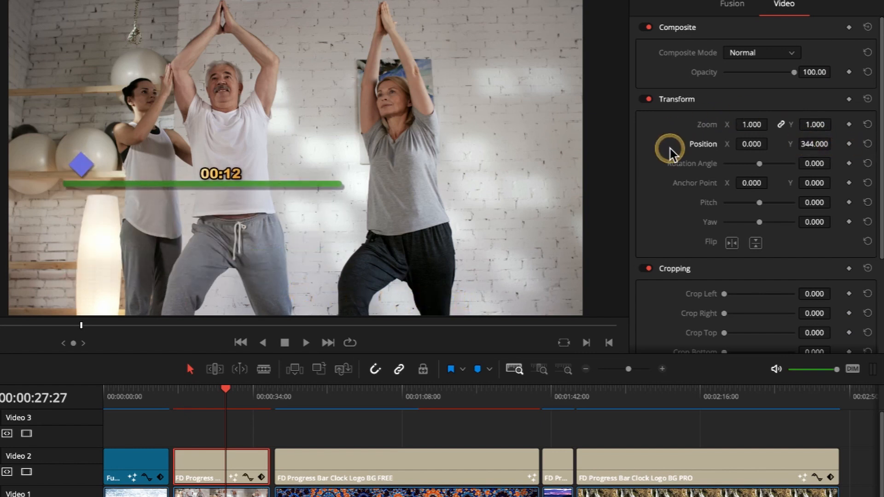
pyautogui.click(737, 14)
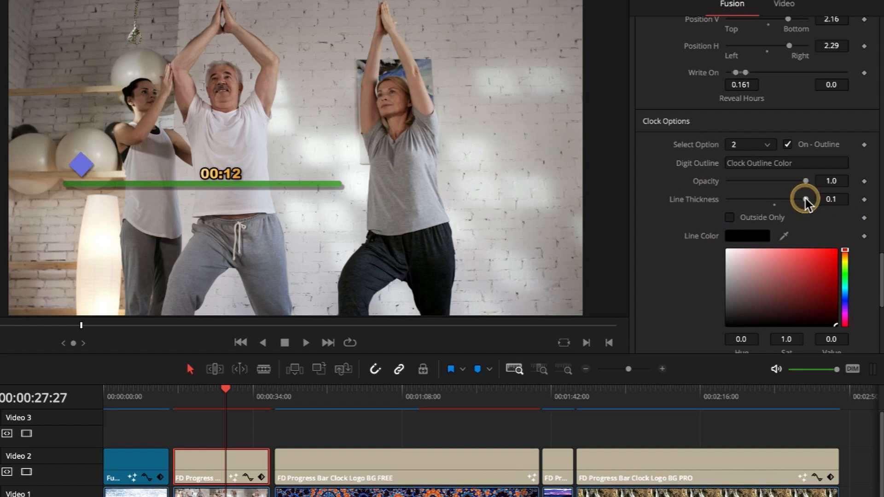
# Step: Set the clock outline's Line Thickness to 0.3, beyond the slider's range
pyautogui.moveTo(805, 201)
pyautogui.mouseDown()
pyautogui.moveTo(758, 200)
pyautogui.moveTo(813, 200)
pyautogui.mouseUp()
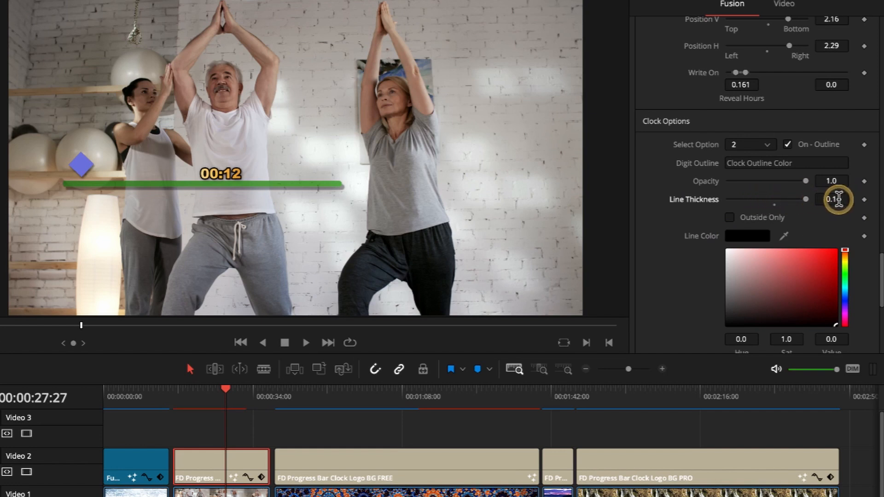
pyautogui.click(838, 198)
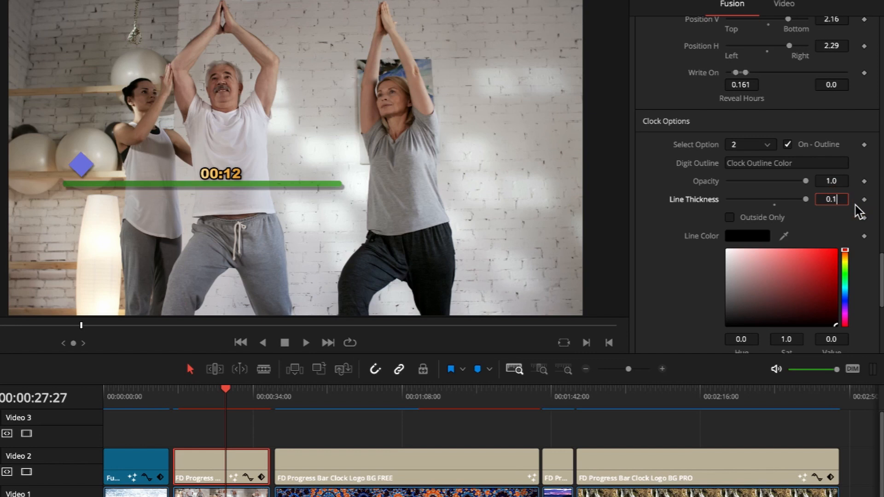
pyautogui.write('3')
pyautogui.press('Return')
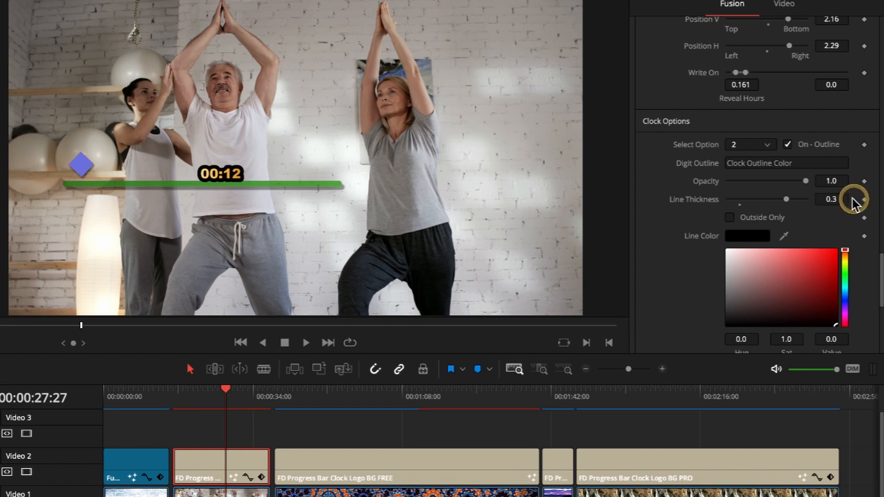
# Step: Reset the outline's Line Thickness, set it to about 0.11 and enable Outside Only
pyautogui.click(740, 205)
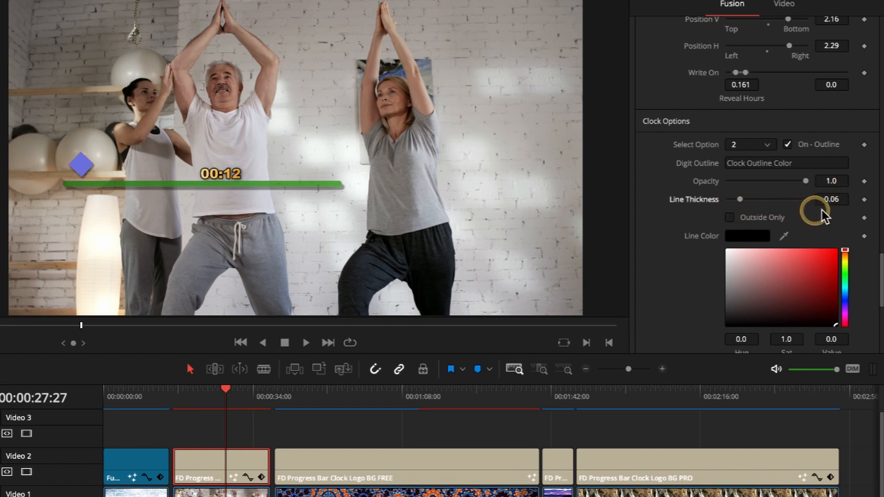
pyautogui.moveTo(738, 199); pyautogui.dragTo(749, 199)
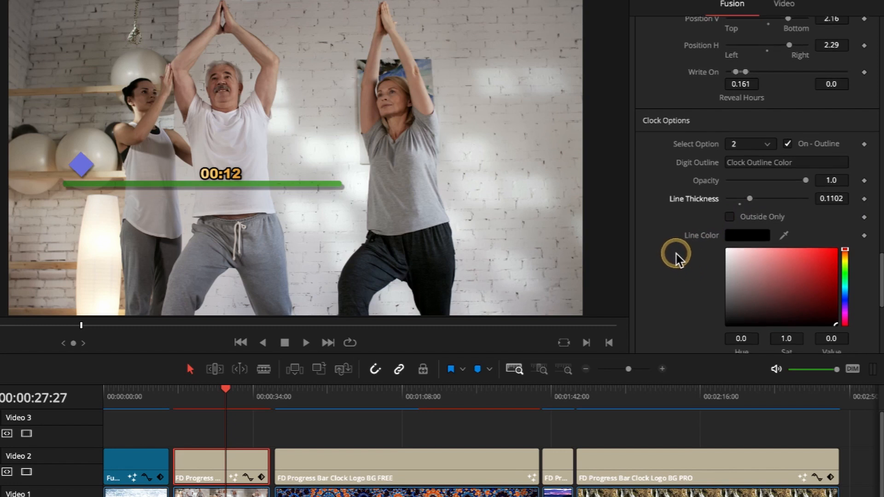
pyautogui.scroll(-2, 674, 254)
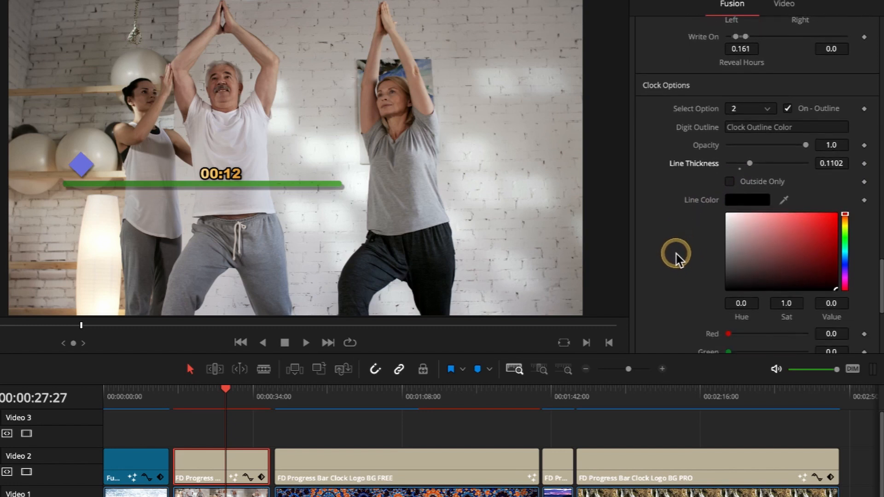
pyautogui.click(730, 182)
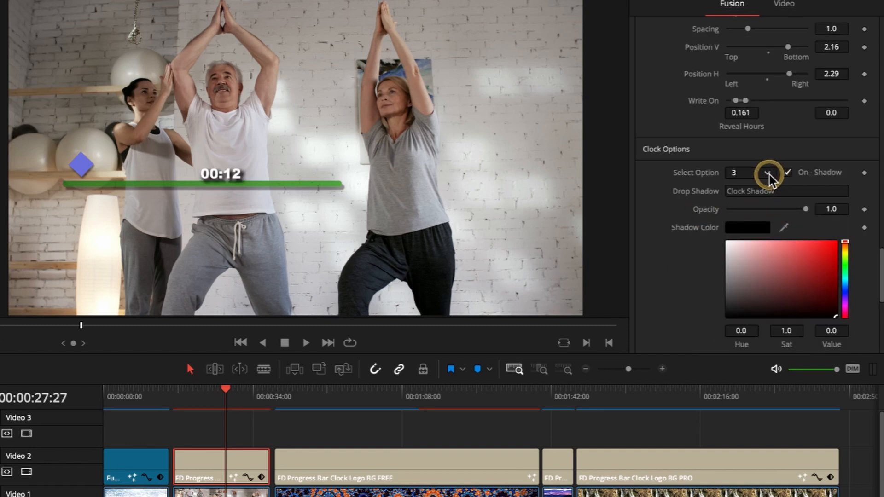
# Step: Toggle the clock's drop shadow in Clock Options 3 and leave it turned off
pyautogui.click(767, 173)
pyautogui.click(788, 171)
pyautogui.click(788, 171)
pyautogui.click(739, 173)
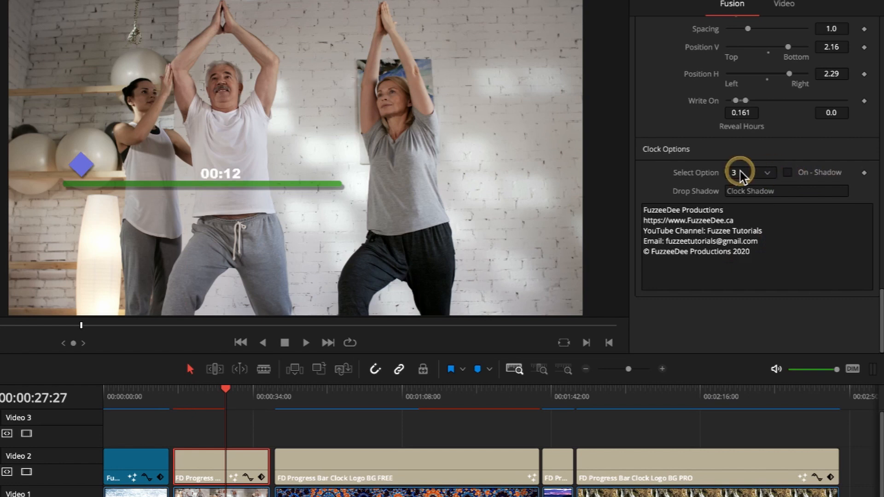
# Step: Turn on the digit outline in Clock Options 2 and turn off the digit face fill in option 1
pyautogui.click(766, 173)
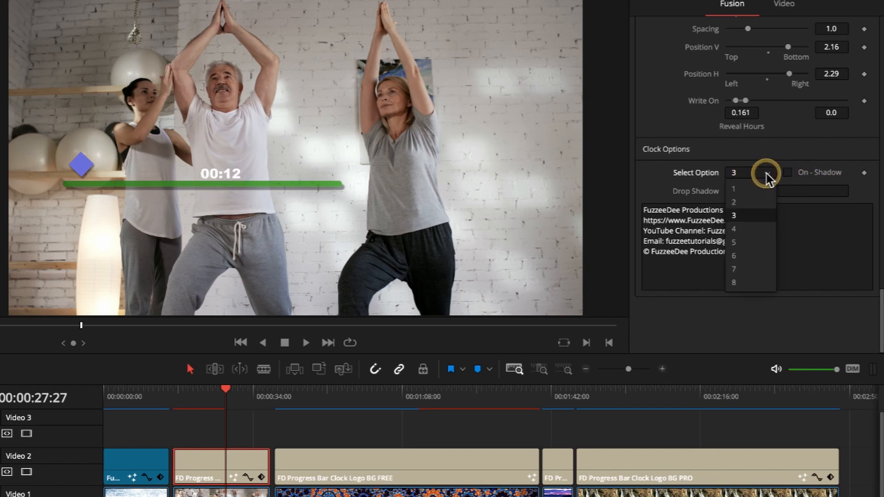
pyautogui.click(755, 201)
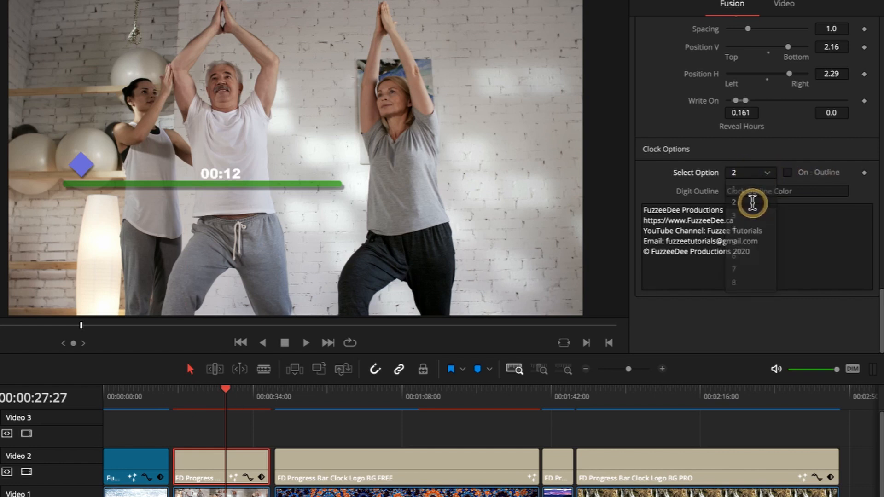
pyautogui.click(789, 173)
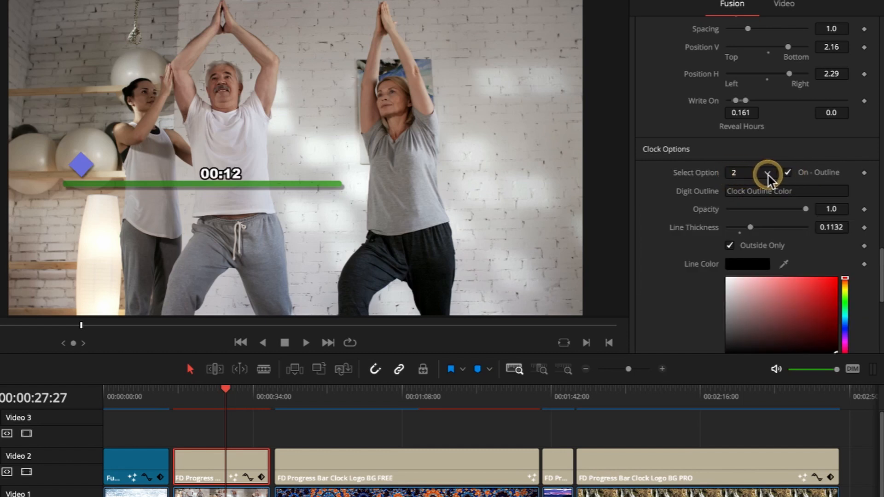
pyautogui.click(768, 174)
pyautogui.click(747, 188)
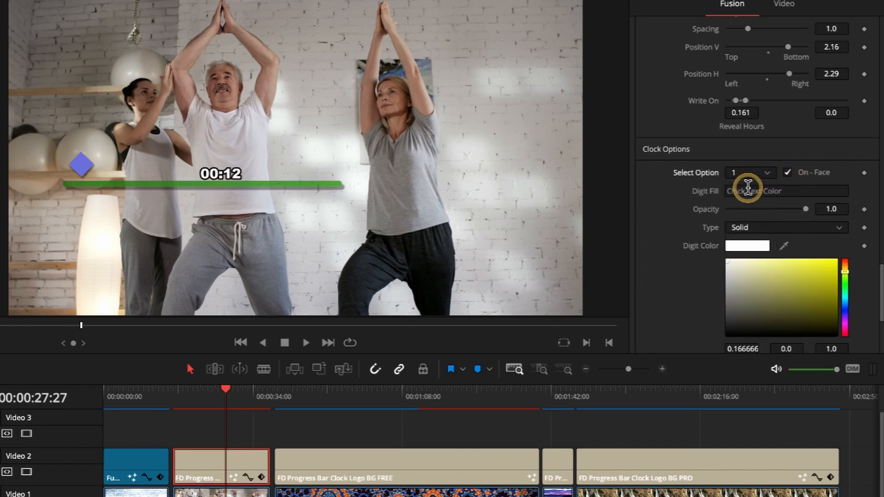
pyautogui.click(788, 173)
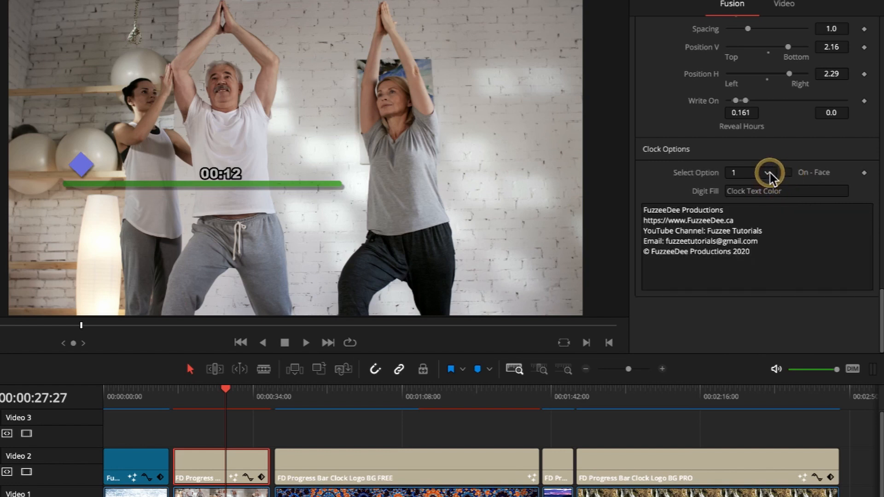
# Step: Return to the digit outline in Clock Options 2 and increase its Line Thickness to about 0.14
pyautogui.click(767, 173)
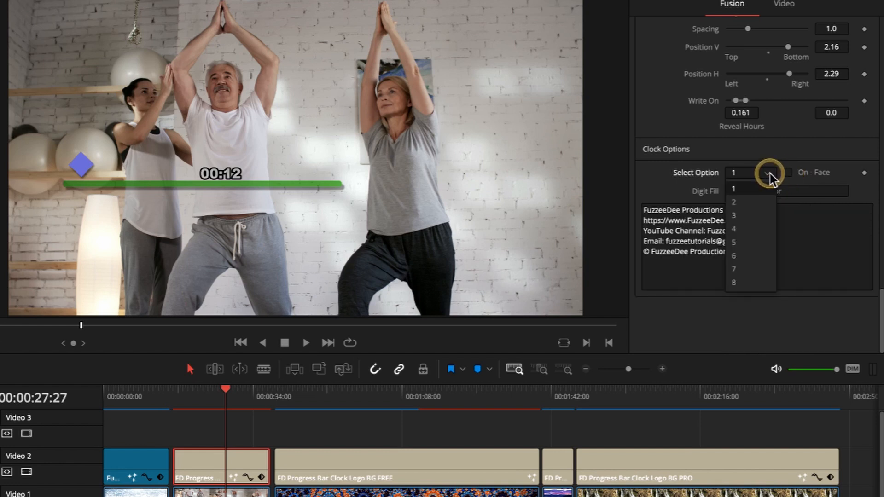
pyautogui.click(749, 203)
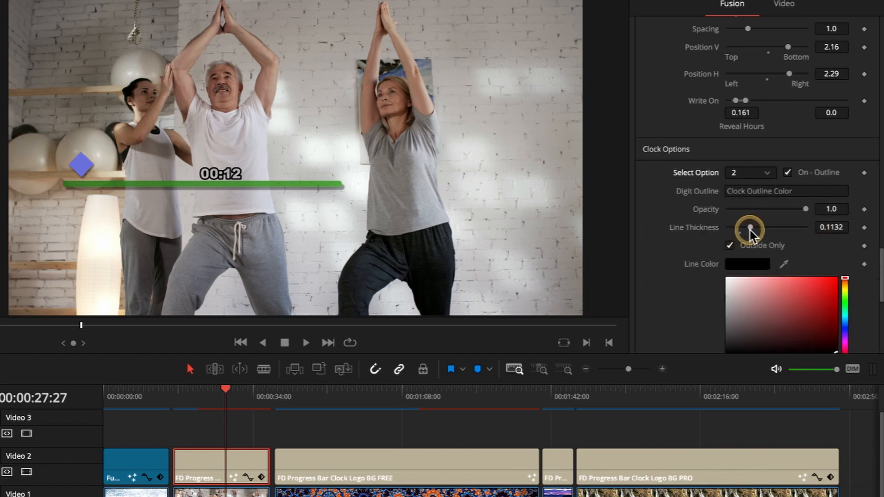
pyautogui.moveTo(749, 231); pyautogui.dragTo(757, 231)
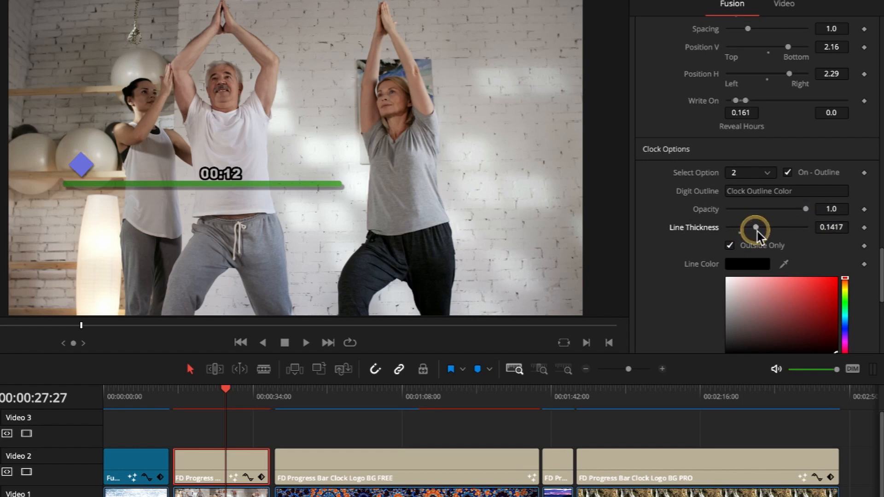
# Step: Set the digit outline's Line Color to bright red and toggle Outside Only off and on, leaving it enabled
pyautogui.click(835, 281)
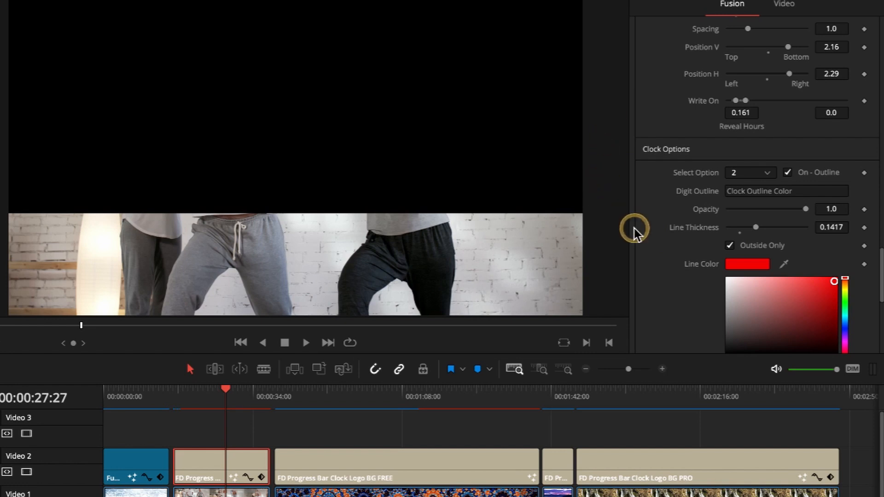
pyautogui.moveTo(225, 387); pyautogui.dragTo(233, 391)
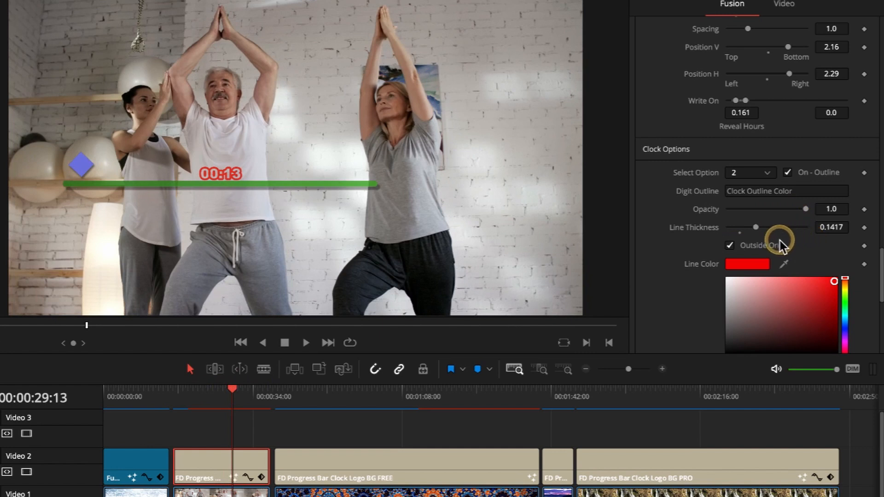
pyautogui.click(728, 245)
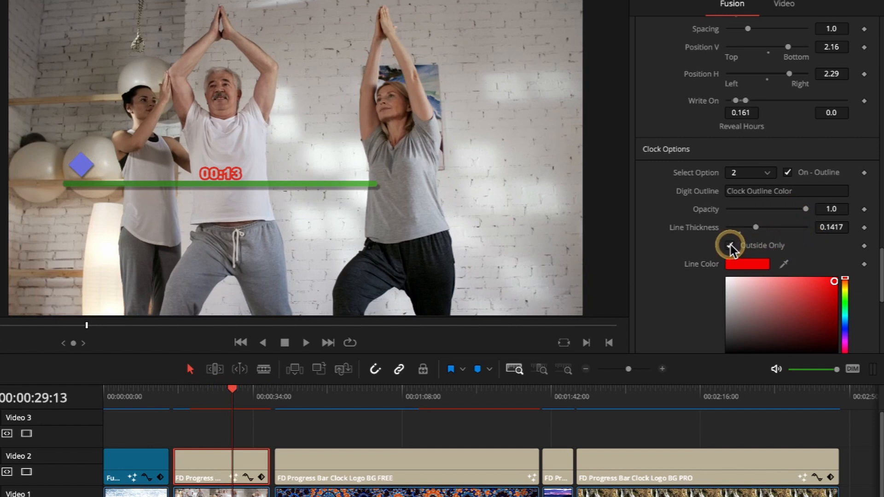
pyautogui.click(729, 246)
pyautogui.click(730, 247)
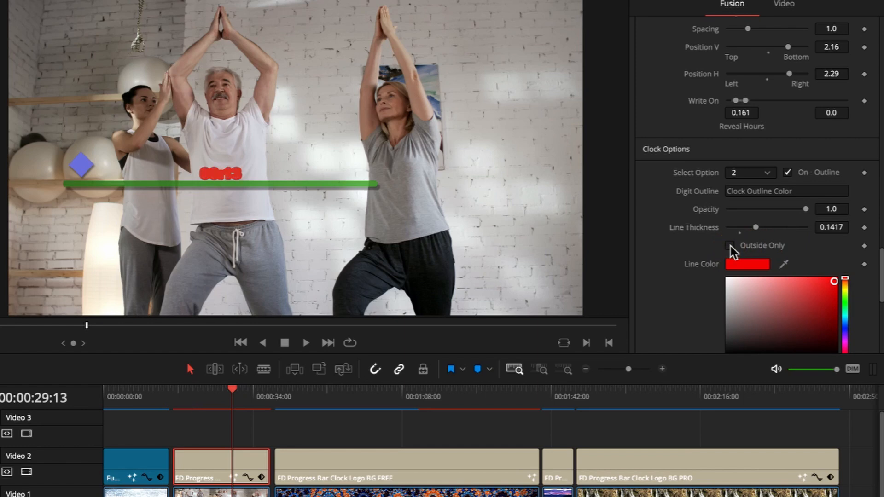
pyautogui.click(730, 245)
# Step: Scale the yoga clip's title to a Zoom of 1.540 and set its Position to X 356, Y 181
pyautogui.scroll(-3, 673, 256)
pyautogui.scroll(5, 673, 256)
pyautogui.scroll(10, 673, 257)
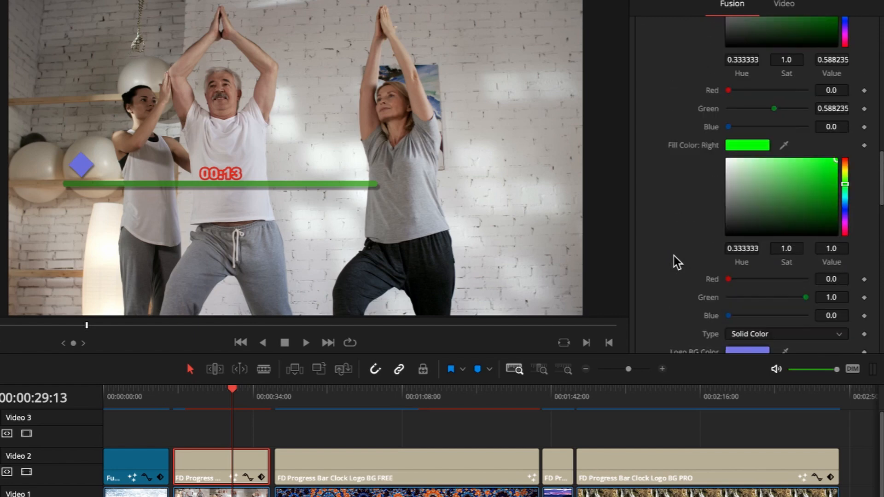
pyautogui.scroll(8, 673, 256)
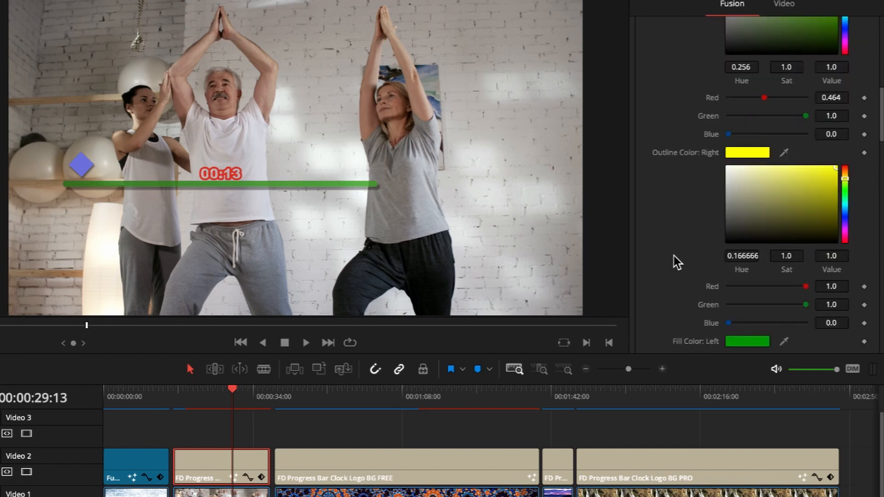
pyautogui.scroll(10, 673, 256)
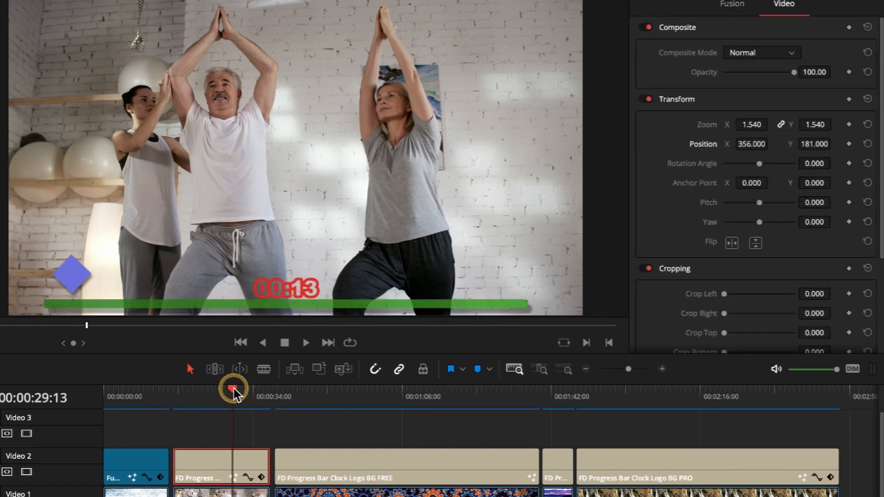
# Step: Play the timeline from its start and skip close to its end to review the progress bars on all clips
pyautogui.moveTo(233, 391); pyautogui.dragTo(104, 391)
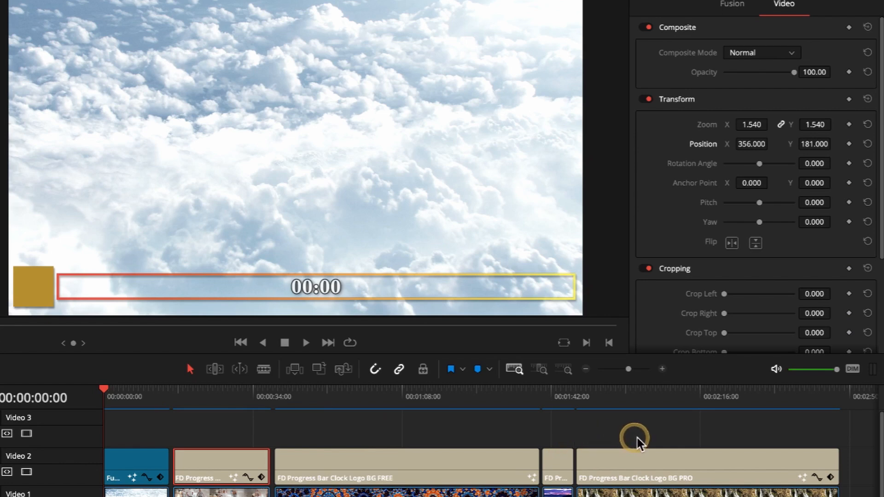
pyautogui.press('space')
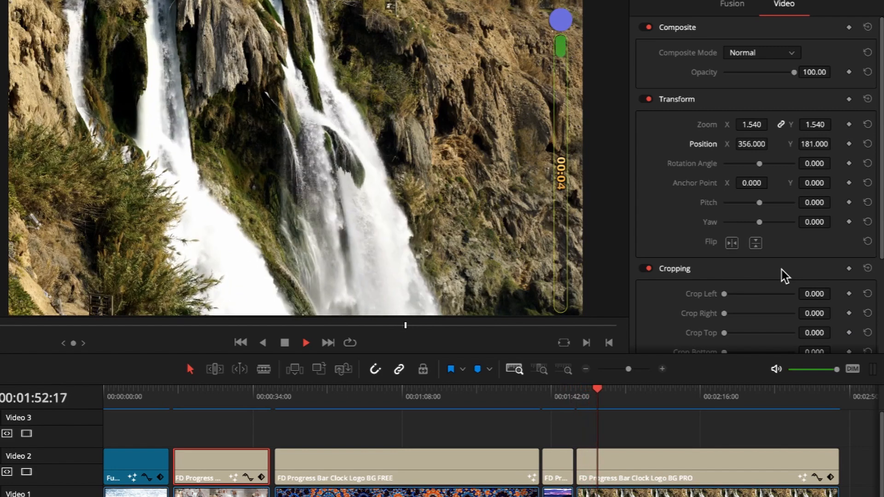
pyautogui.click(817, 398)
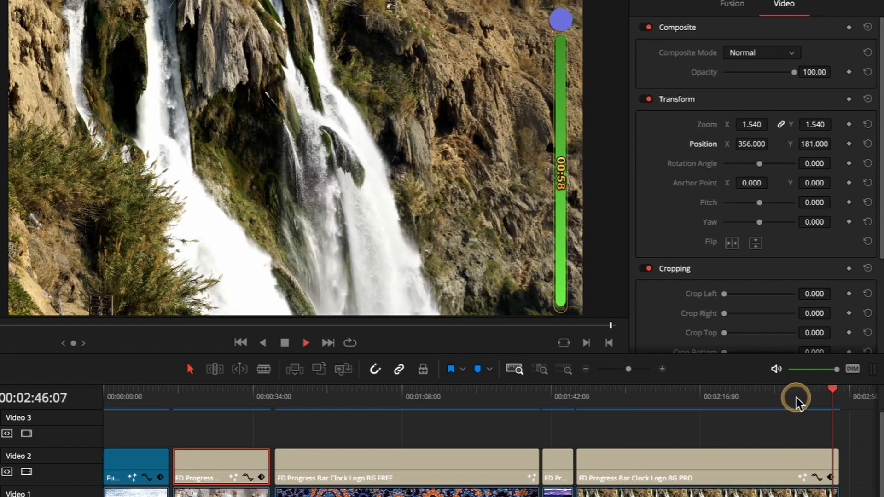
# Step: Turn off timeline snapping, select the short title over the lake shot and move the playhead to 00:01:44:25 within it
pyautogui.click(561, 395)
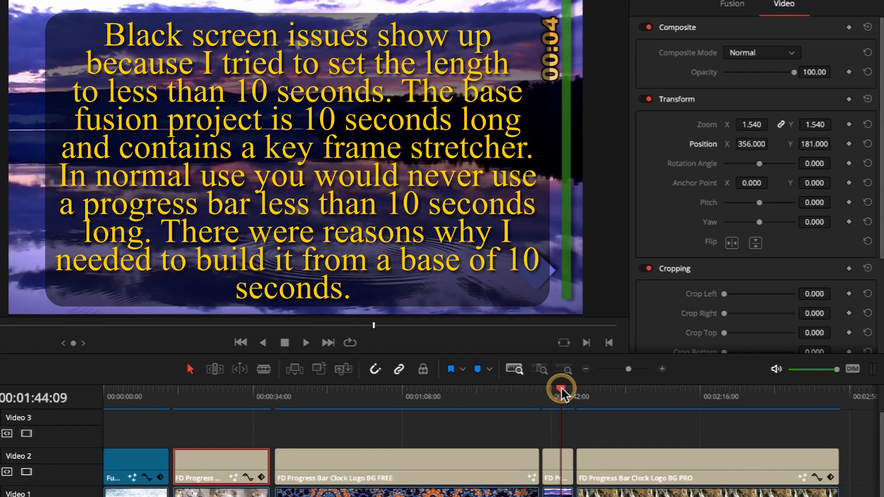
pyautogui.press('n')
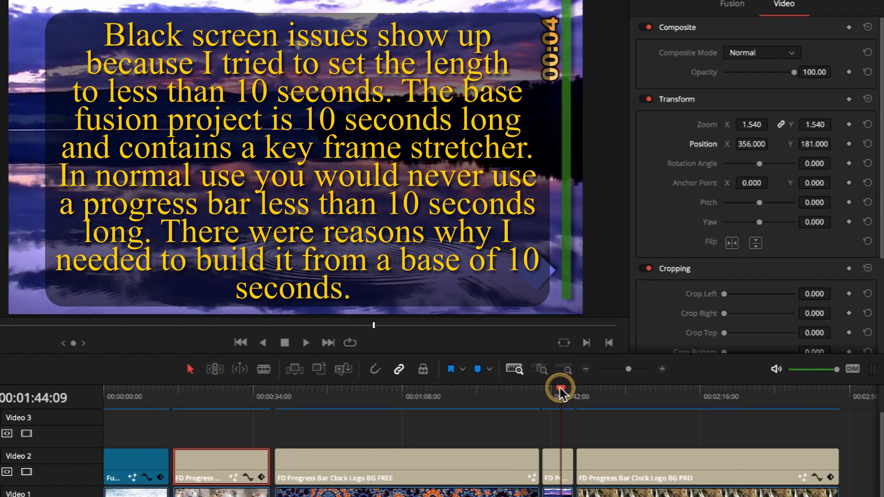
pyautogui.click(565, 389)
pyautogui.moveTo(565, 389); pyautogui.dragTo(573, 391)
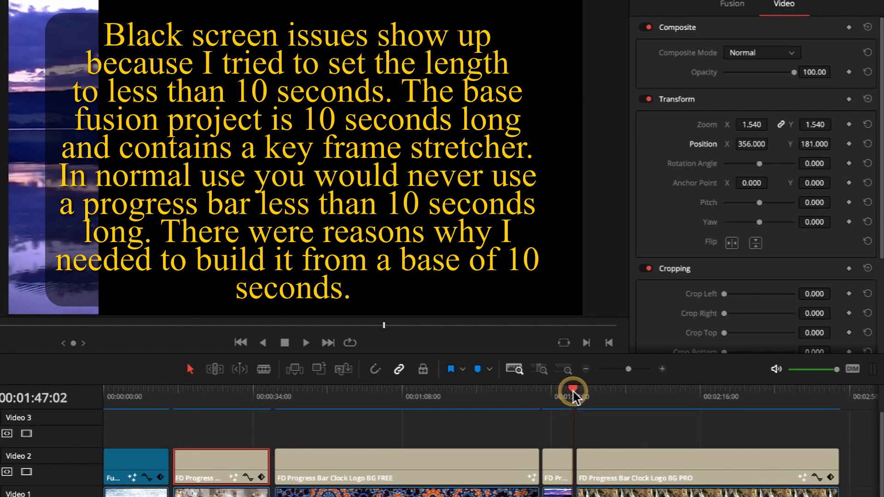
pyautogui.click(558, 474)
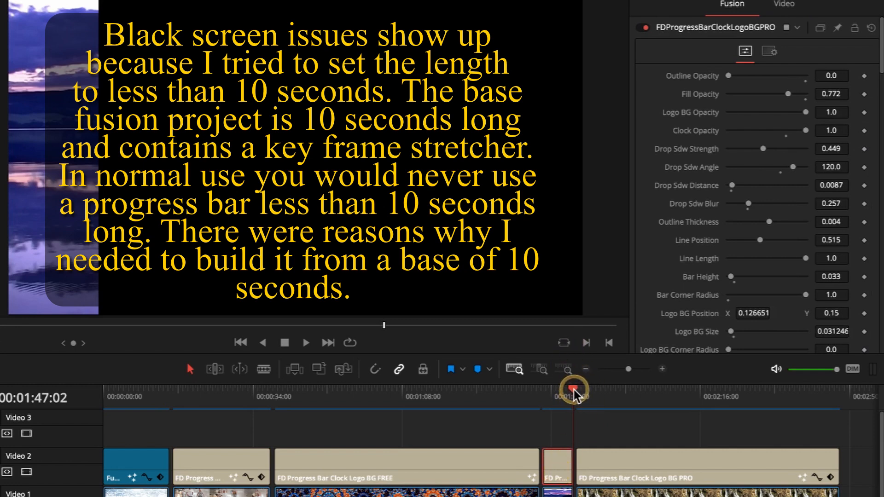
pyautogui.moveTo(573, 391)
pyautogui.mouseDown()
pyautogui.moveTo(556, 389)
pyautogui.moveTo(583, 396)
pyautogui.moveTo(565, 396)
pyautogui.mouseUp()
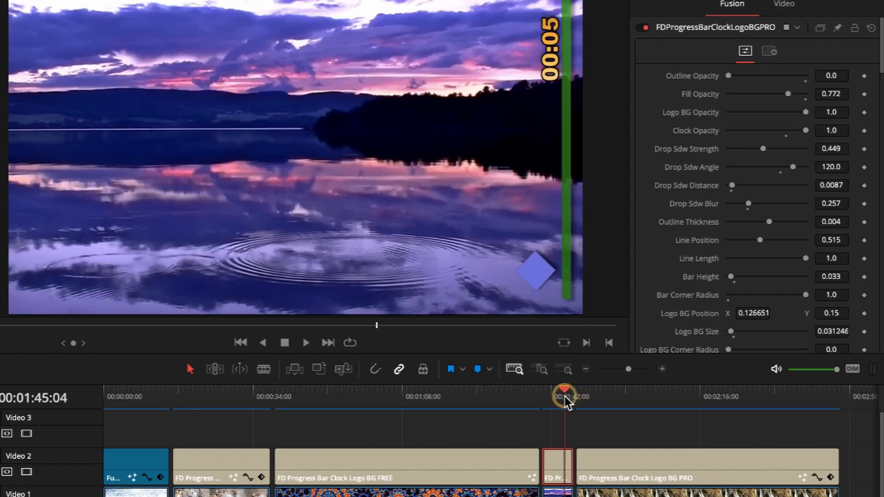
pyautogui.moveTo(565, 396); pyautogui.dragTo(564, 397)
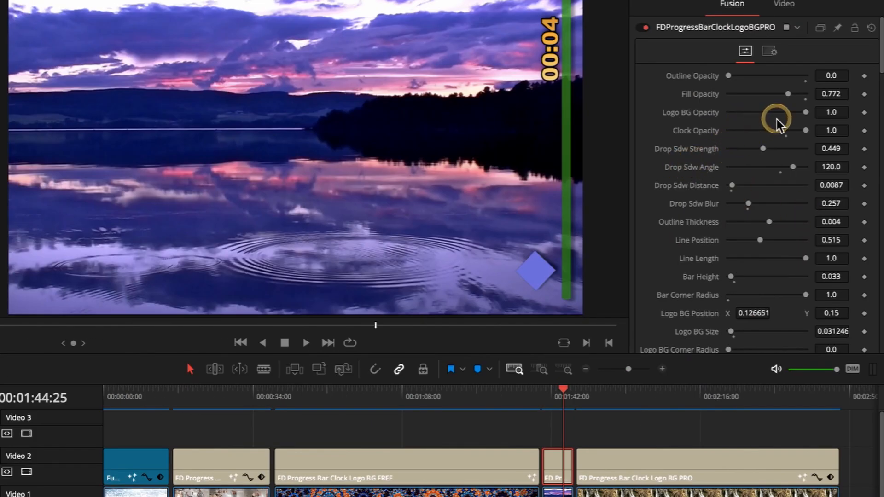
# Step: Set the lake clip title's Zoom to 0.810 and its Position to X 573, Y 166 in the video transform
pyautogui.click(790, 4)
pyautogui.moveTo(817, 131); pyautogui.dragTo(564, 166)
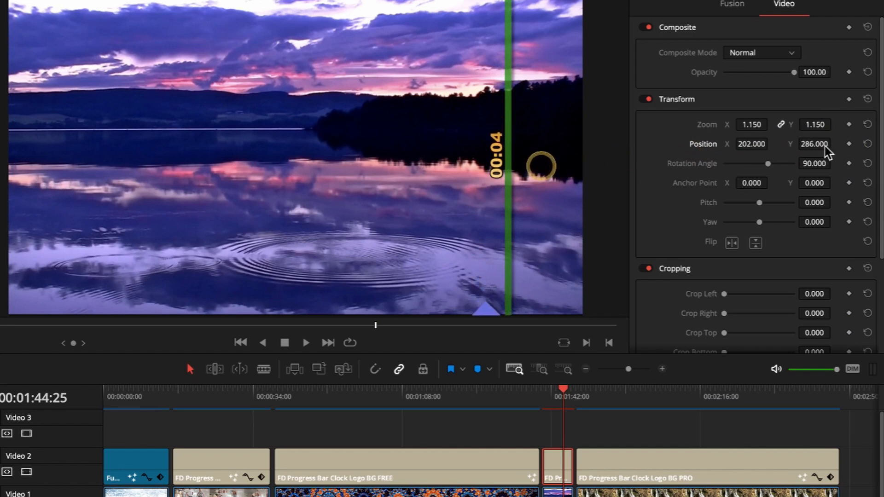
pyautogui.moveTo(815, 124); pyautogui.dragTo(395, 307)
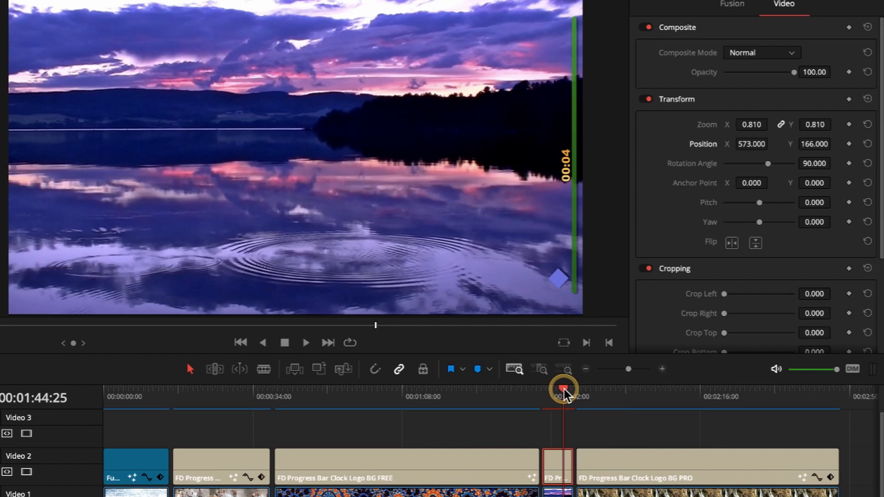
# Step: Move the playhead to the end of the yoga clip's title and look through its Fusion controls down to the last settings
pyautogui.click(514, 388)
pyautogui.moveTo(609, 394); pyautogui.dragTo(270, 402)
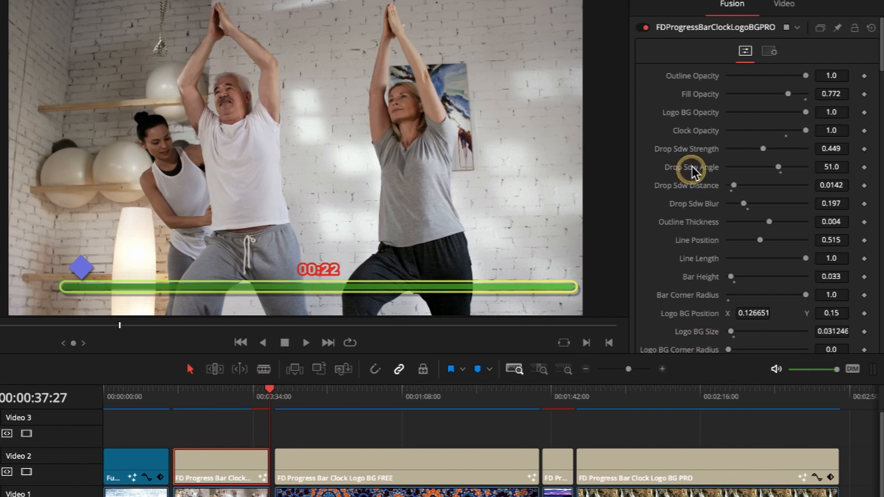
pyautogui.scroll(-10, 681, 172)
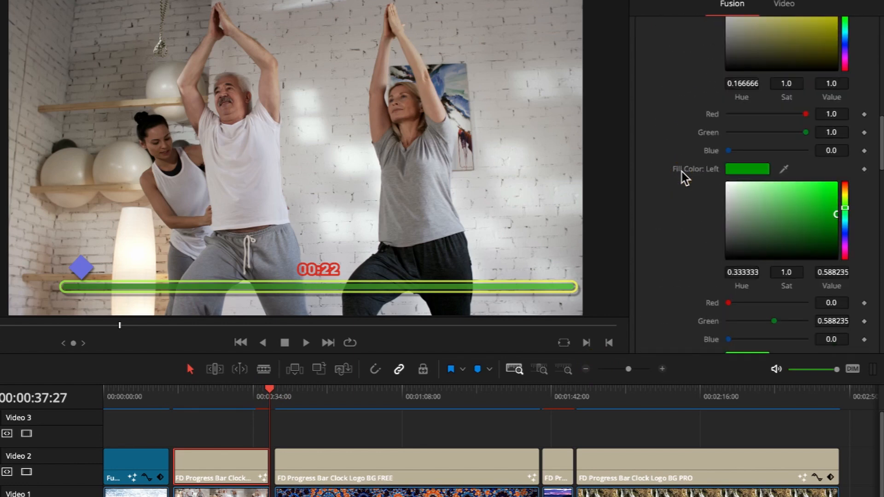
pyautogui.scroll(-10, 681, 172)
pyautogui.scroll(-5, 681, 172)
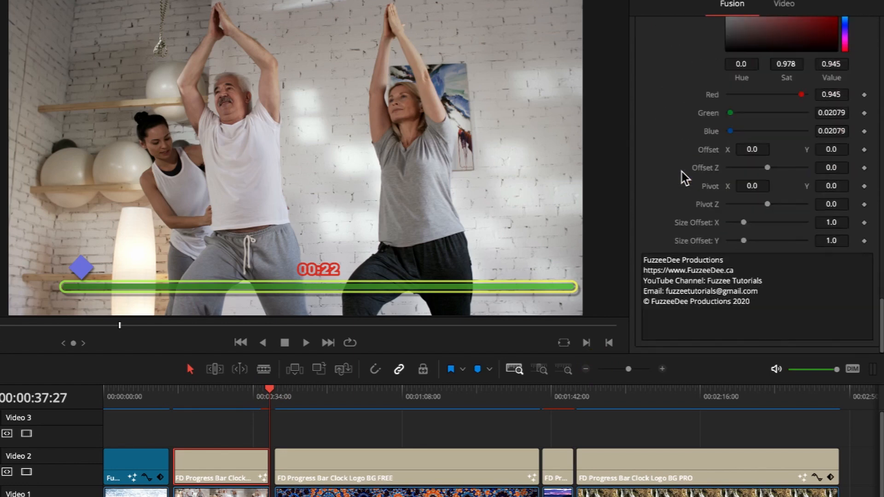